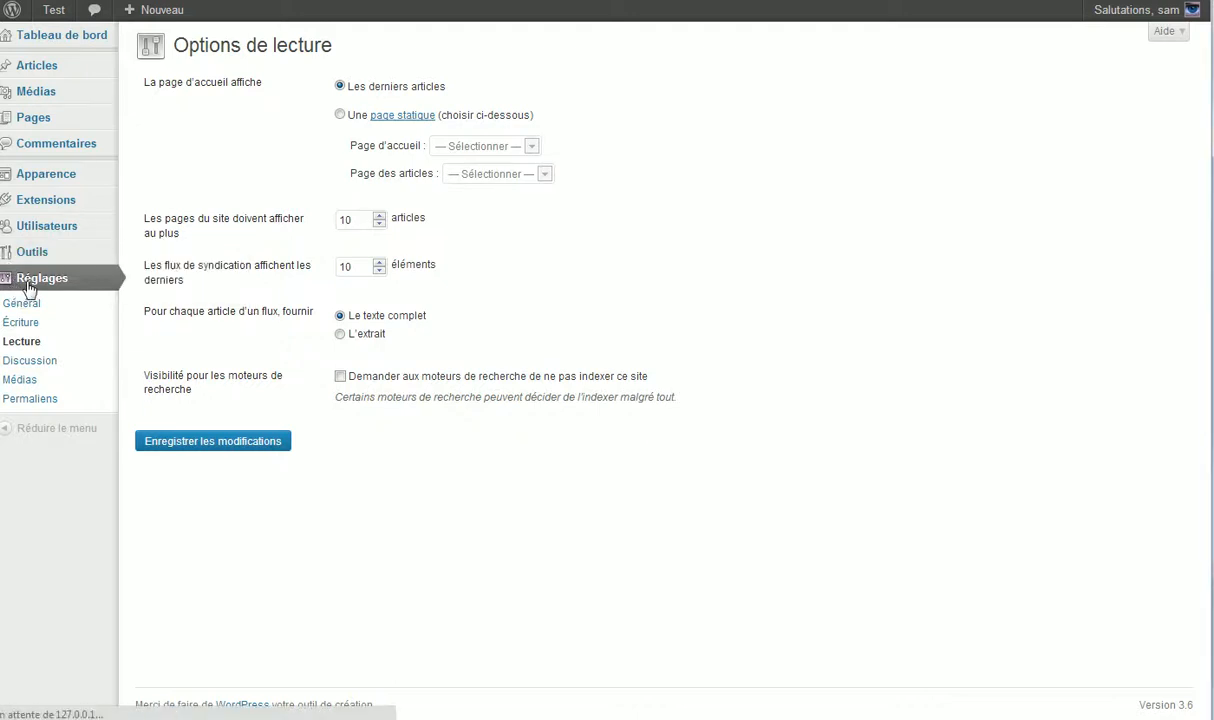
Open the general settings and check where the site title appears in the public site's header
left_click(22, 306)
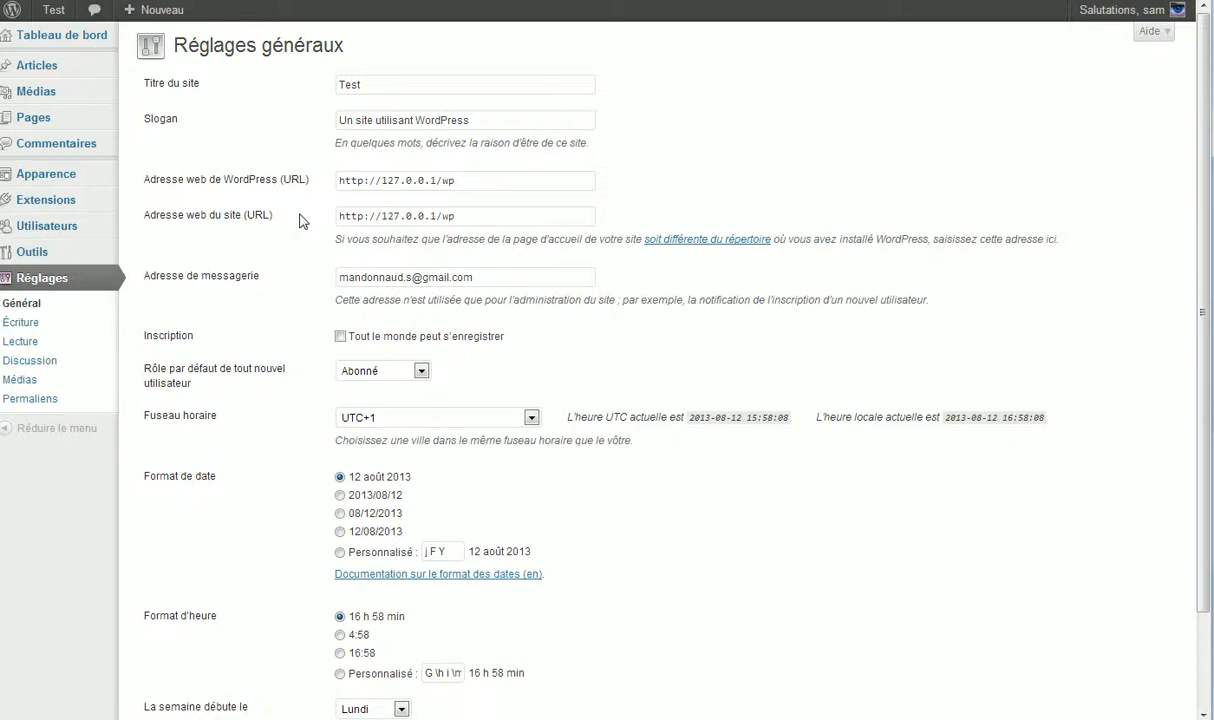
left_click_drag(138, 80, 244, 93)
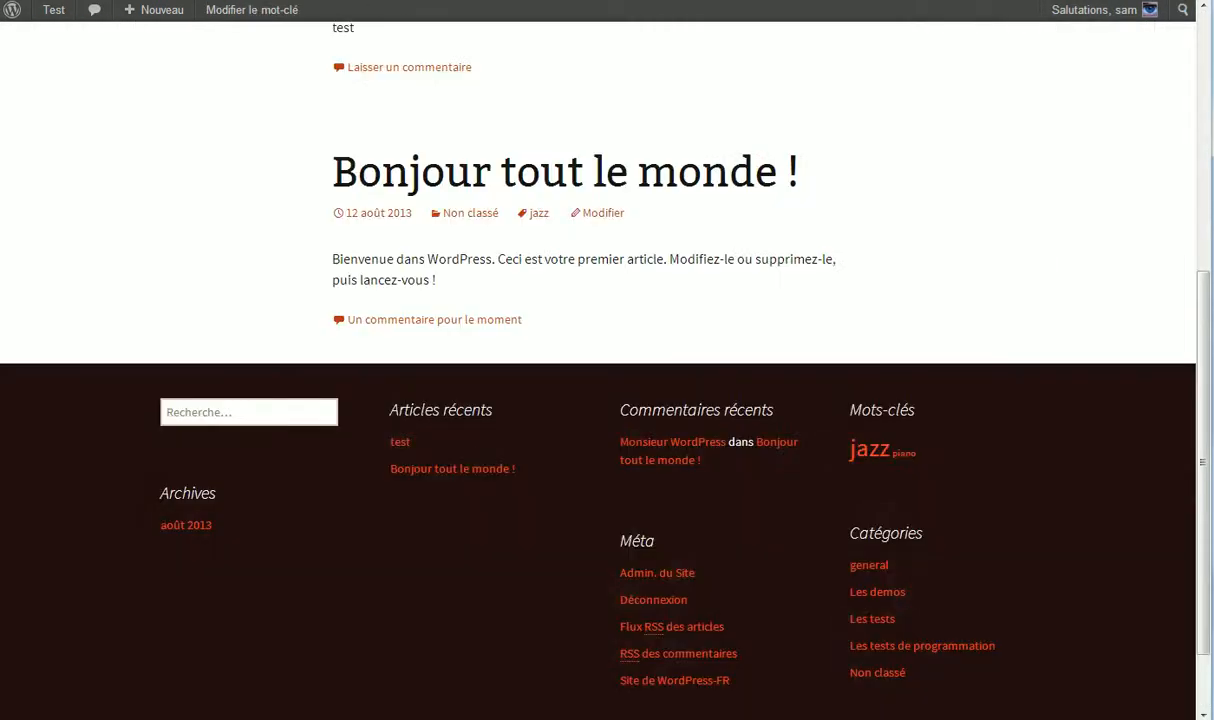
scroll(431, 92, "up", 5)
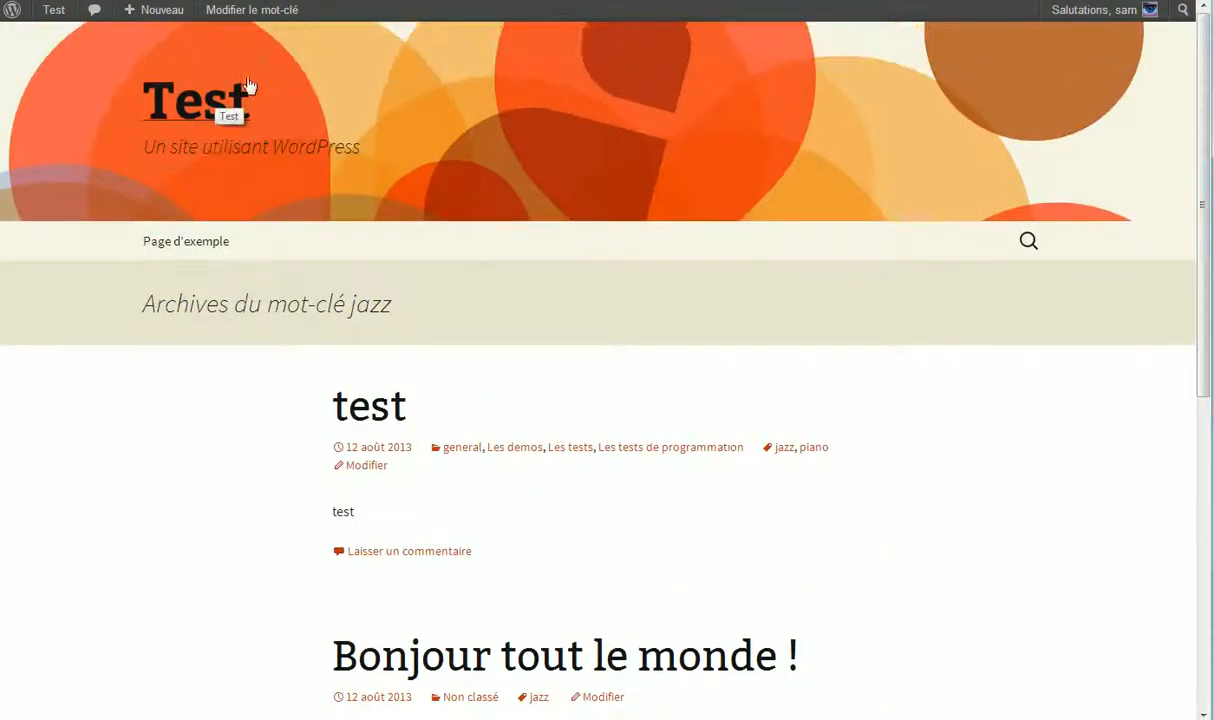
left_click_drag(75, 113, 300, 92)
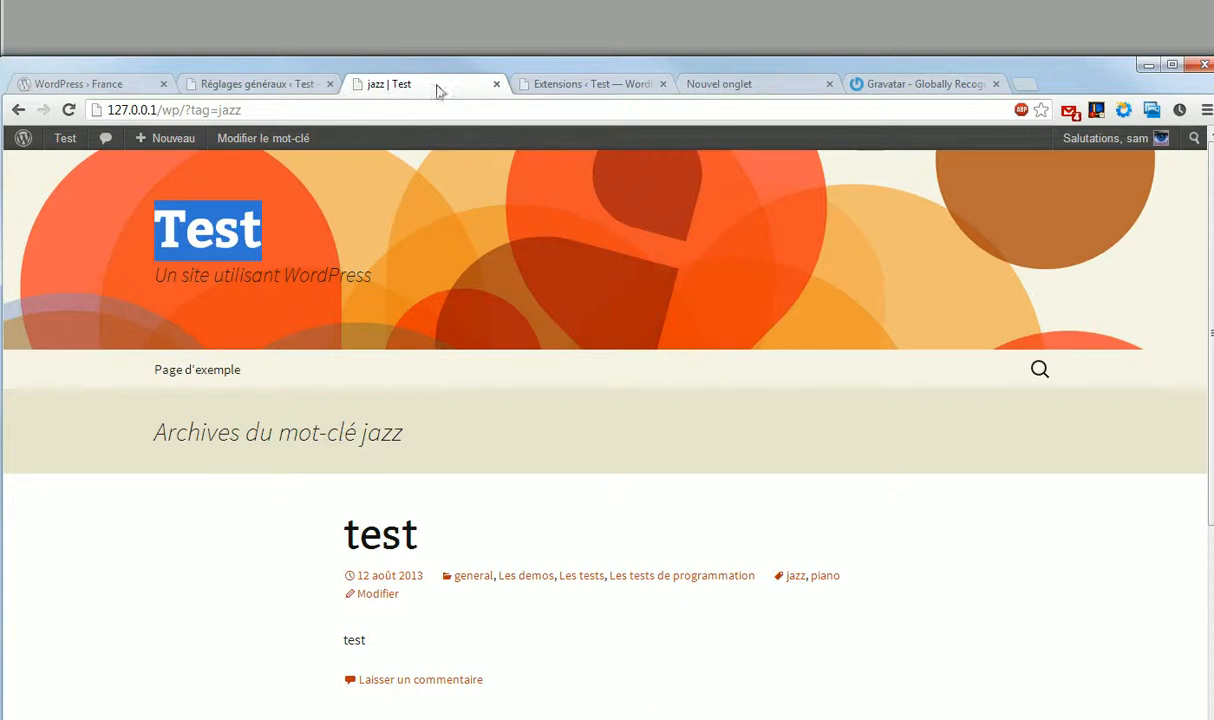
left_click(232, 225)
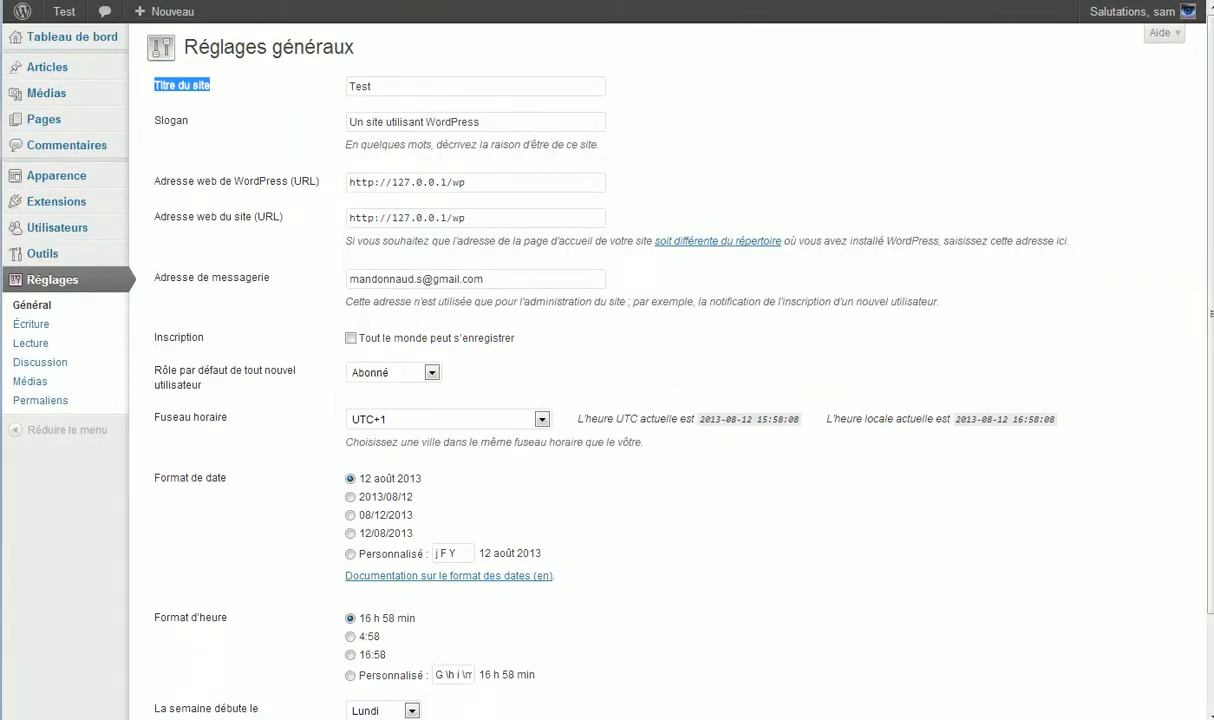
left_click(405, 8)
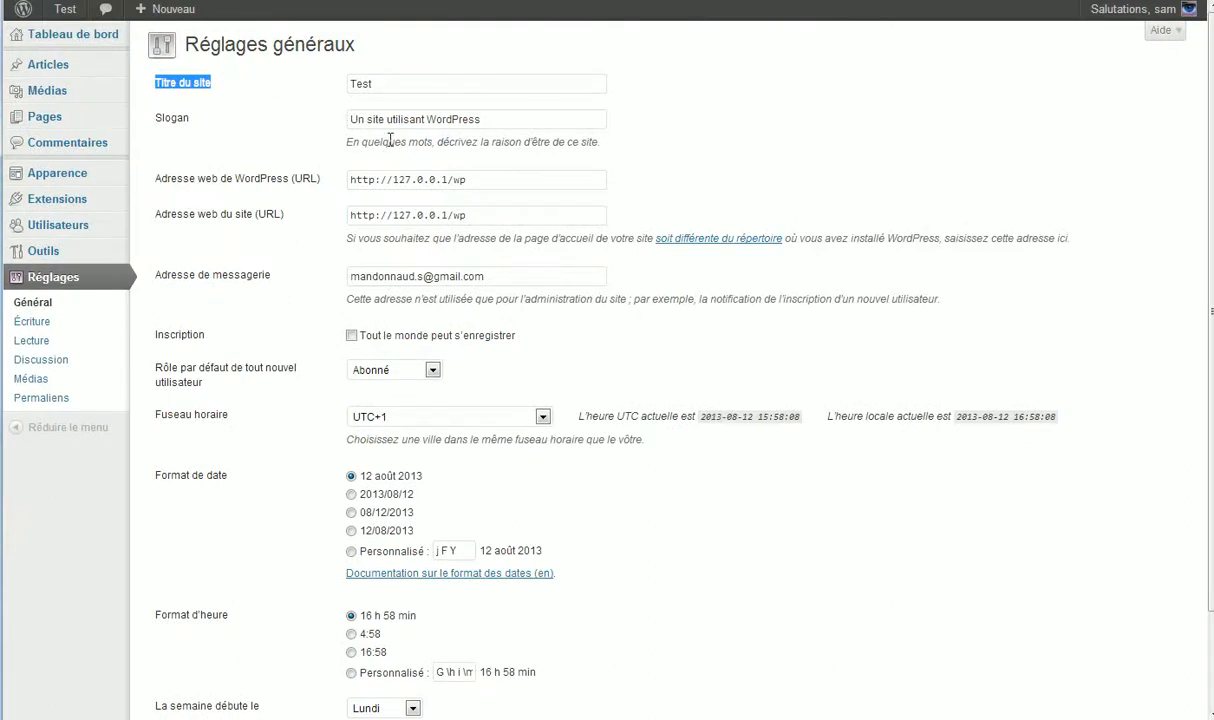
Examine the WordPress and site web address fields and the administration e-mail field in the general settings
left_click_drag(189, 178, 313, 220)
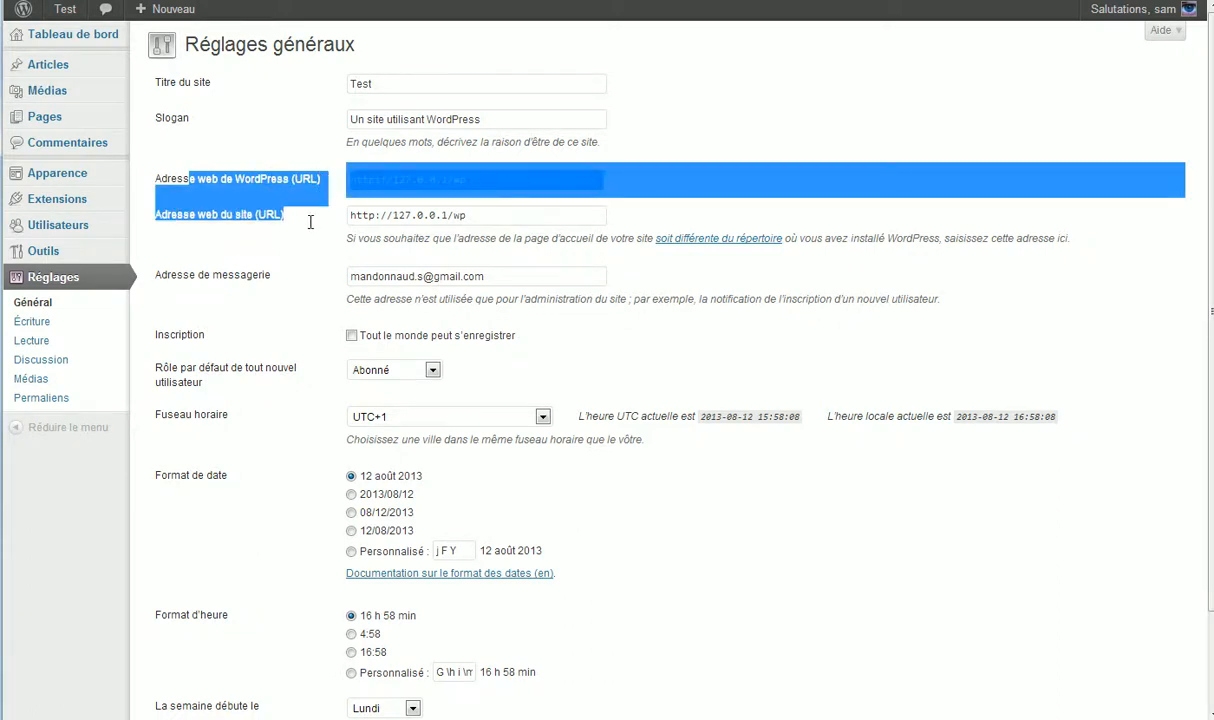
left_click(671, 192)
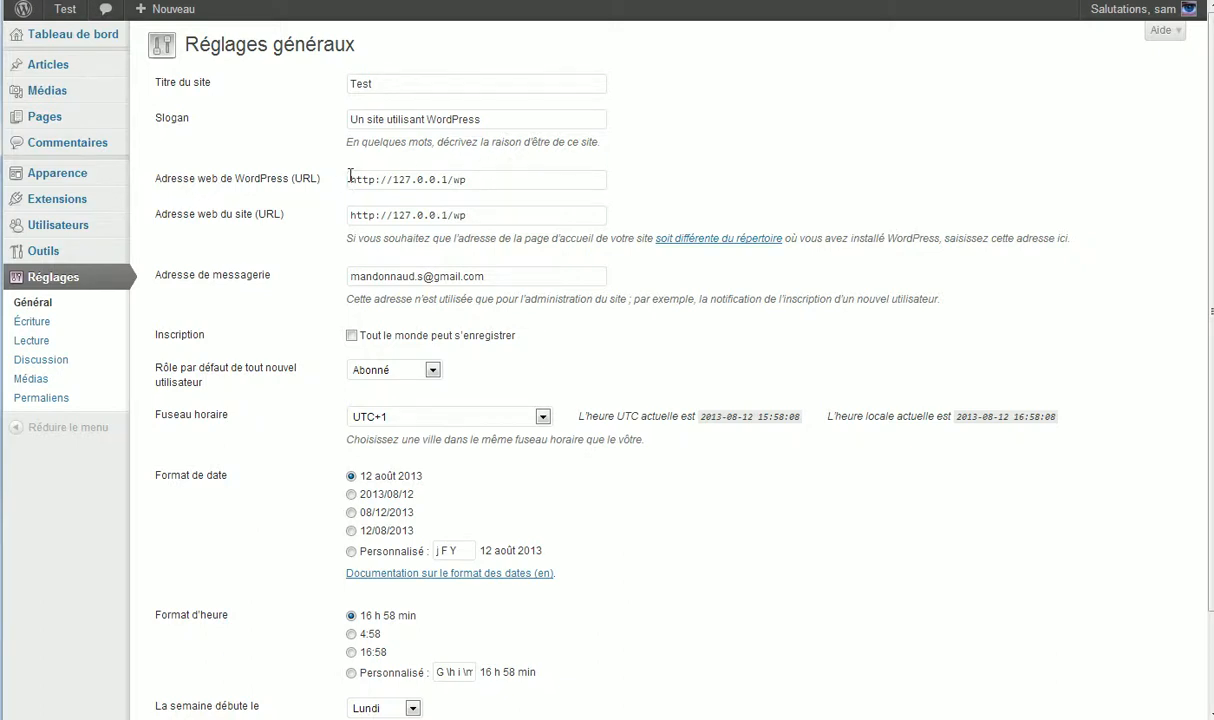
left_click_drag(352, 183, 520, 173)
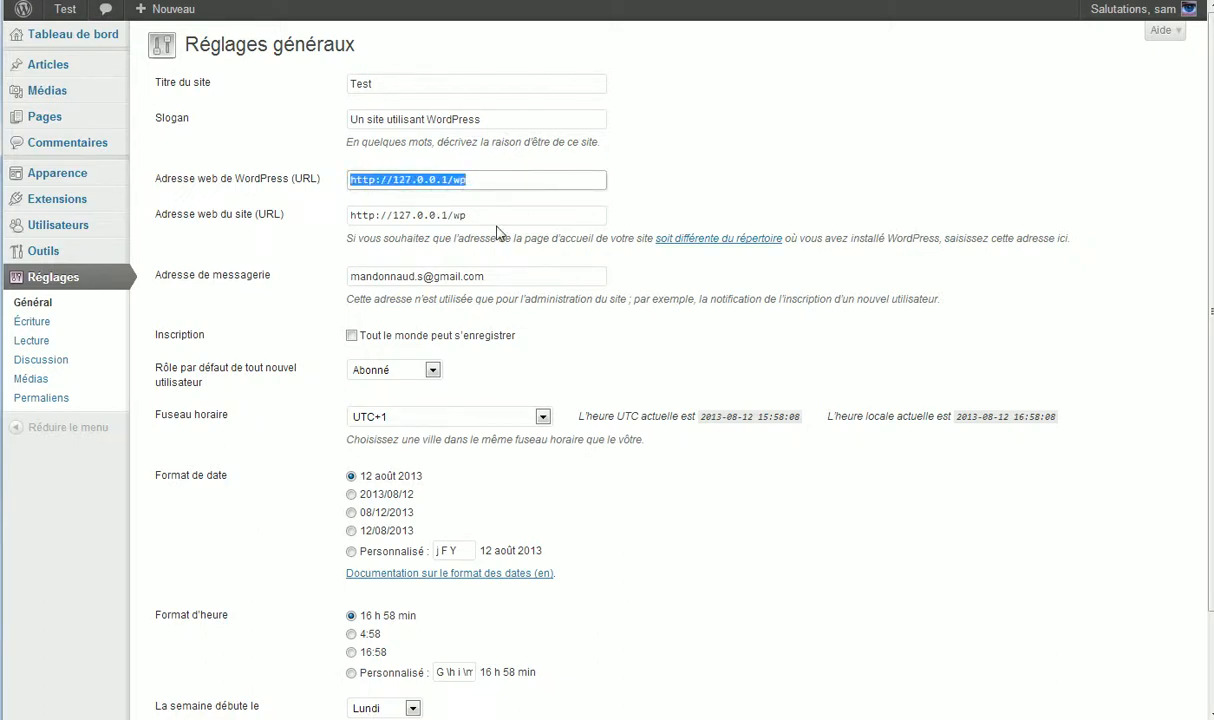
left_click(508, 214)
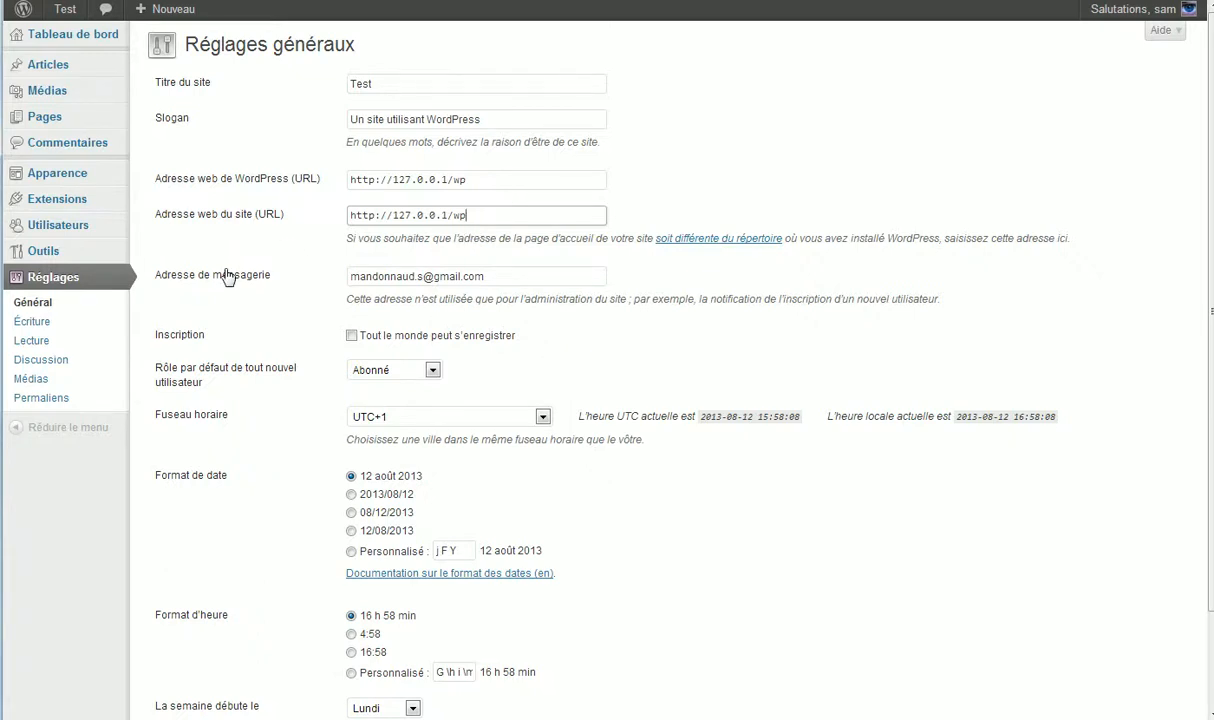
left_click_drag(152, 281, 329, 279)
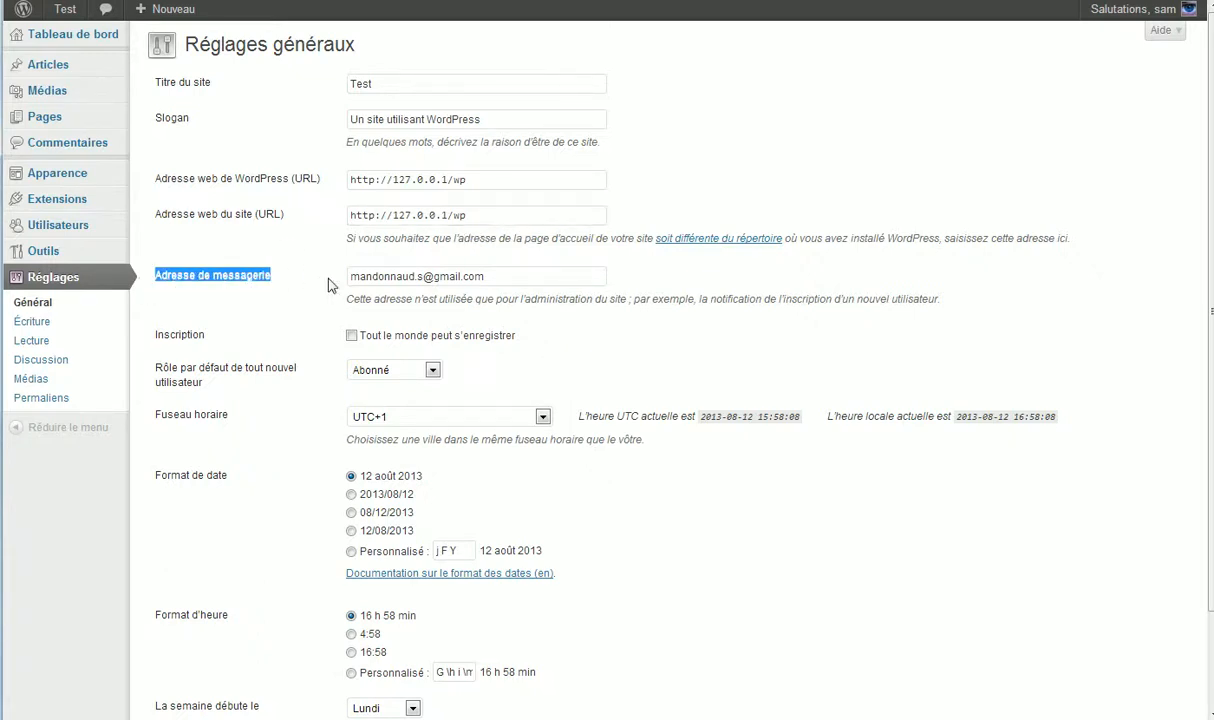
left_click(554, 272)
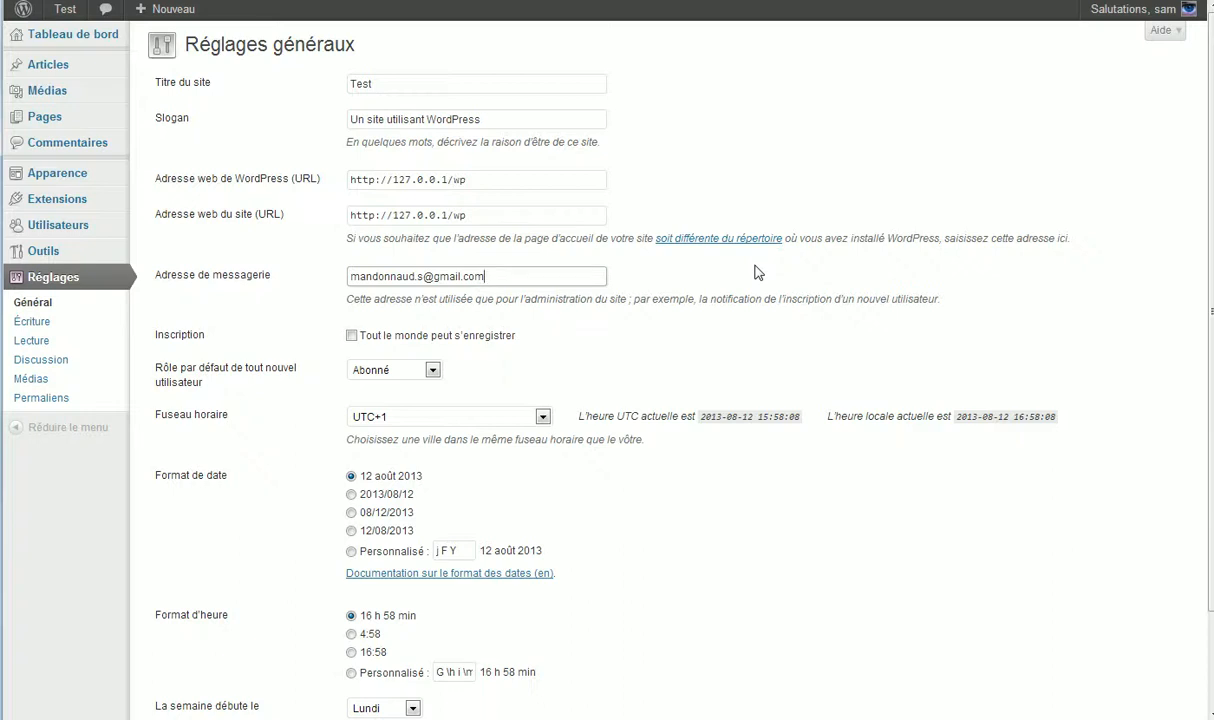
left_click(712, 253)
Examine the registration option that lets anyone sign up on the site
scroll(664, 262, "down", 1)
left_click_drag(157, 250, 587, 250)
left_click(587, 250)
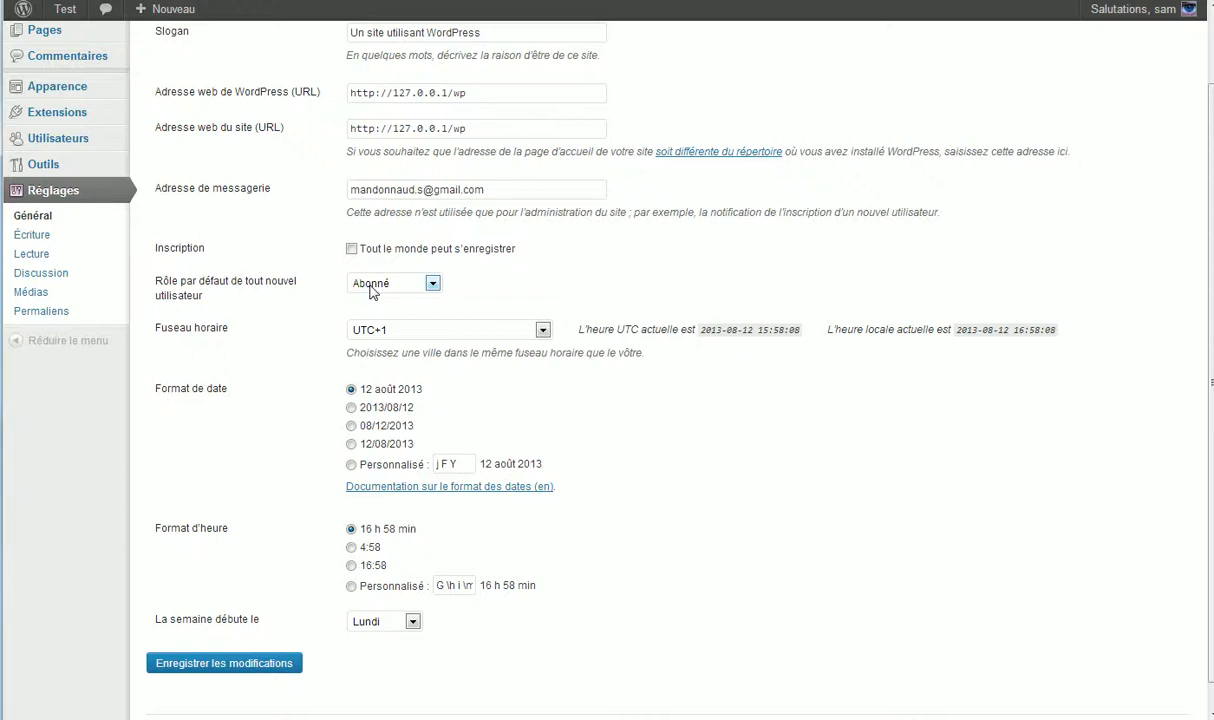
Examine the roles available as the default for every new user, without changing the selection
left_click(372, 285)
left_click(356, 283)
left_click_drag(169, 282, 277, 291)
left_click(386, 283)
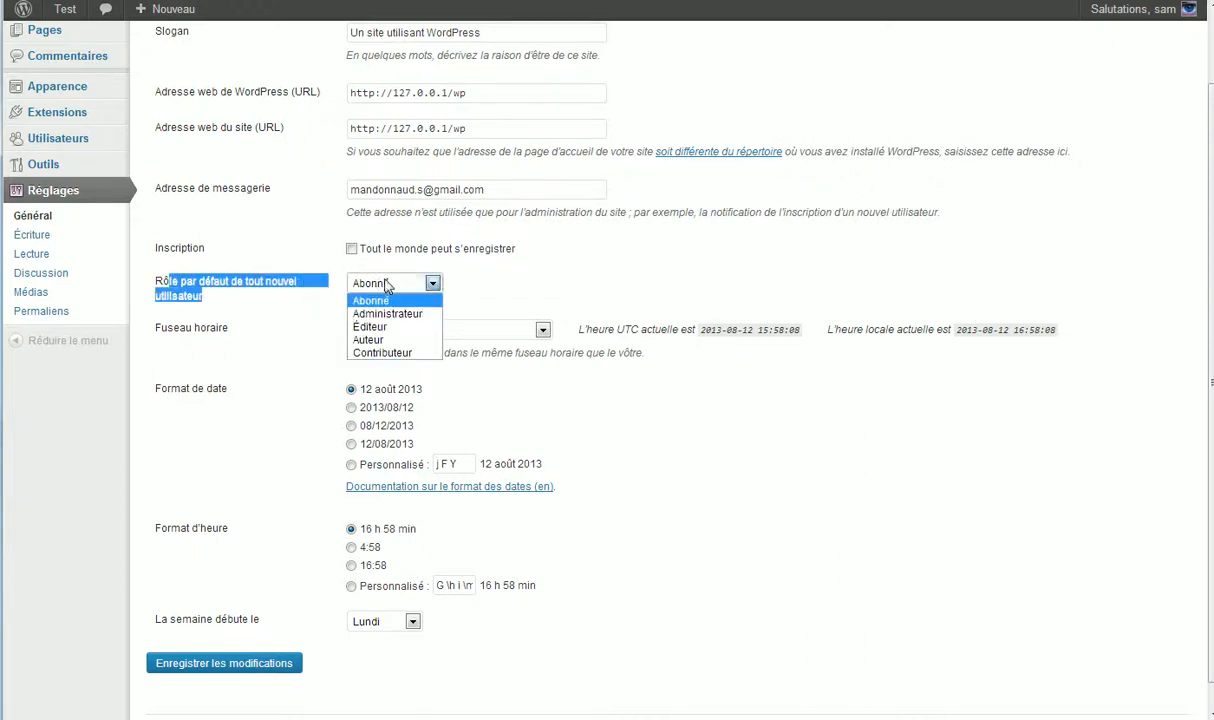
left_click(285, 274)
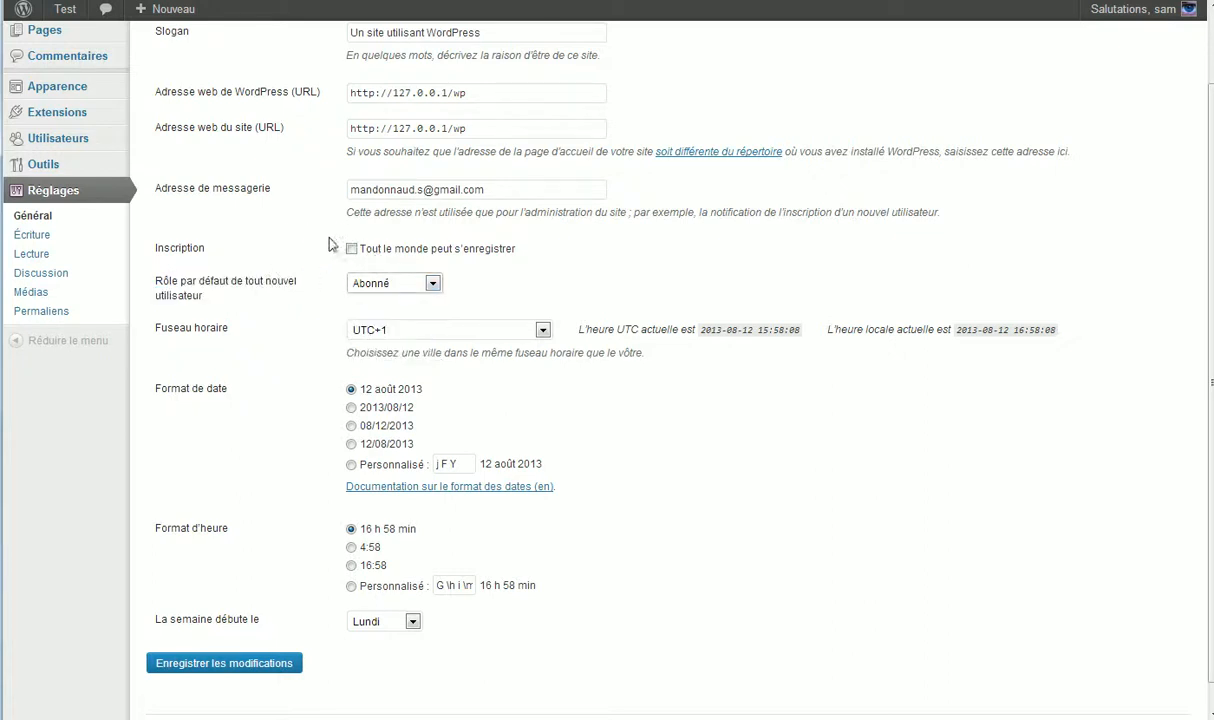
left_click(407, 288)
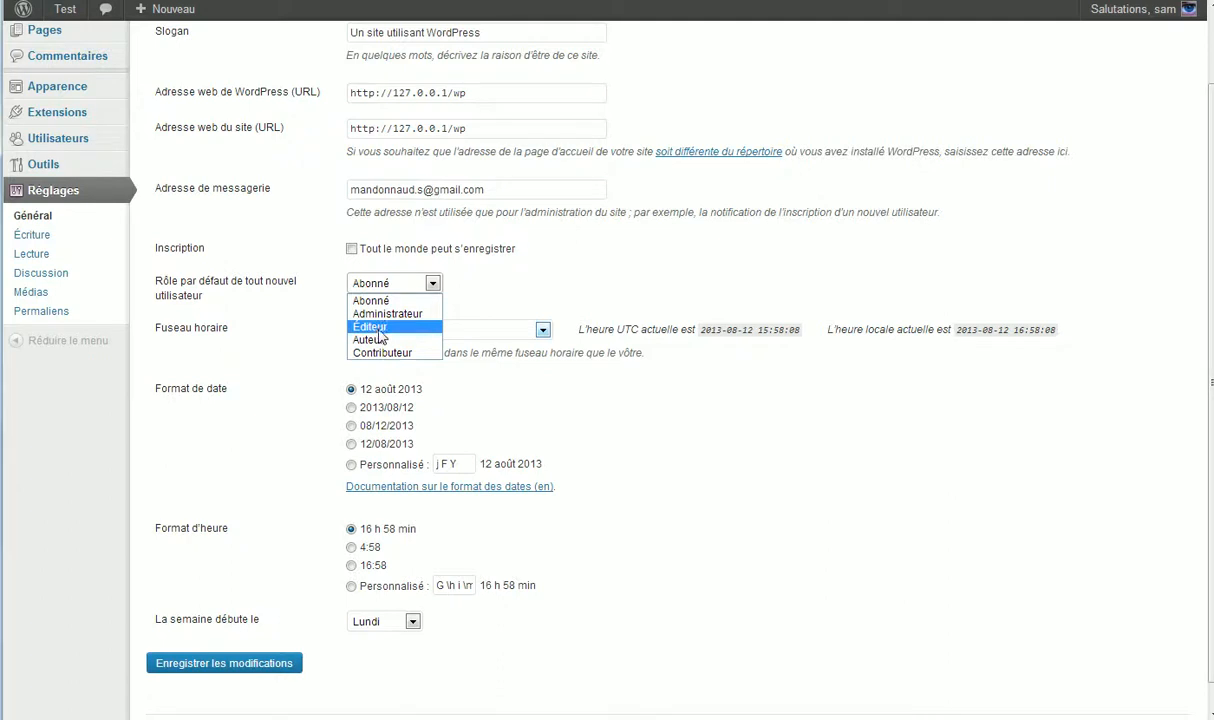
left_click(283, 428)
scroll(283, 428, "up", 1)
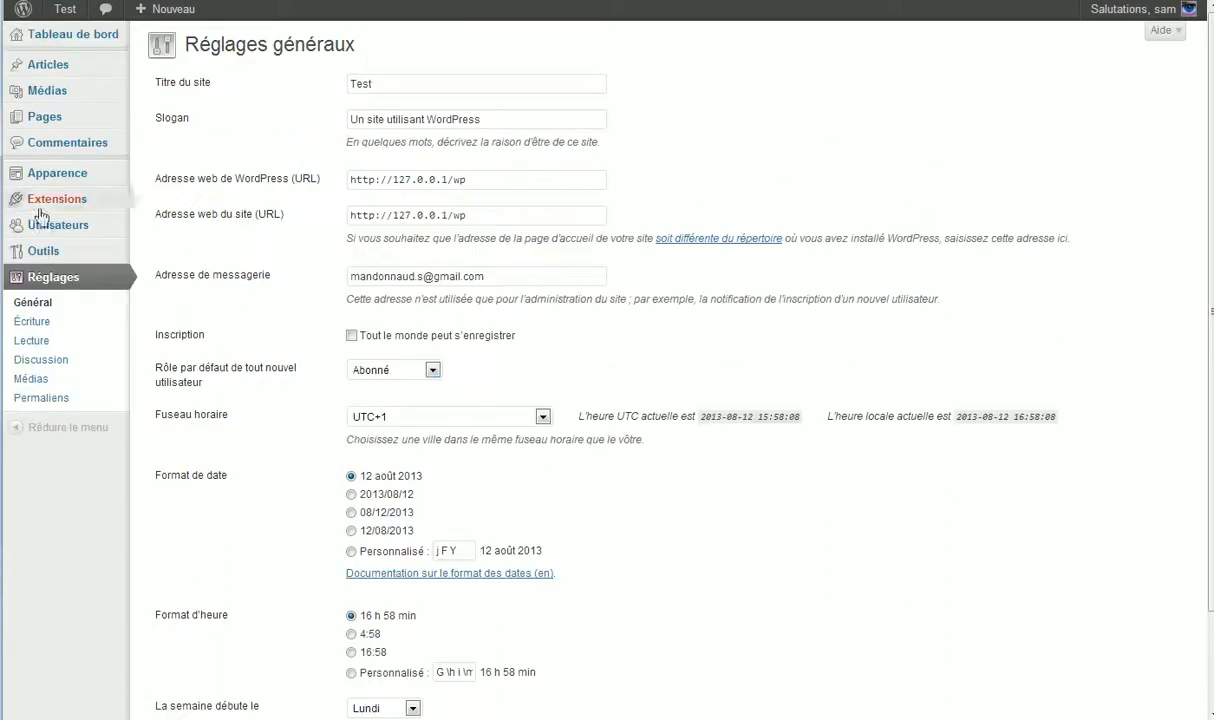
left_click(385, 372)
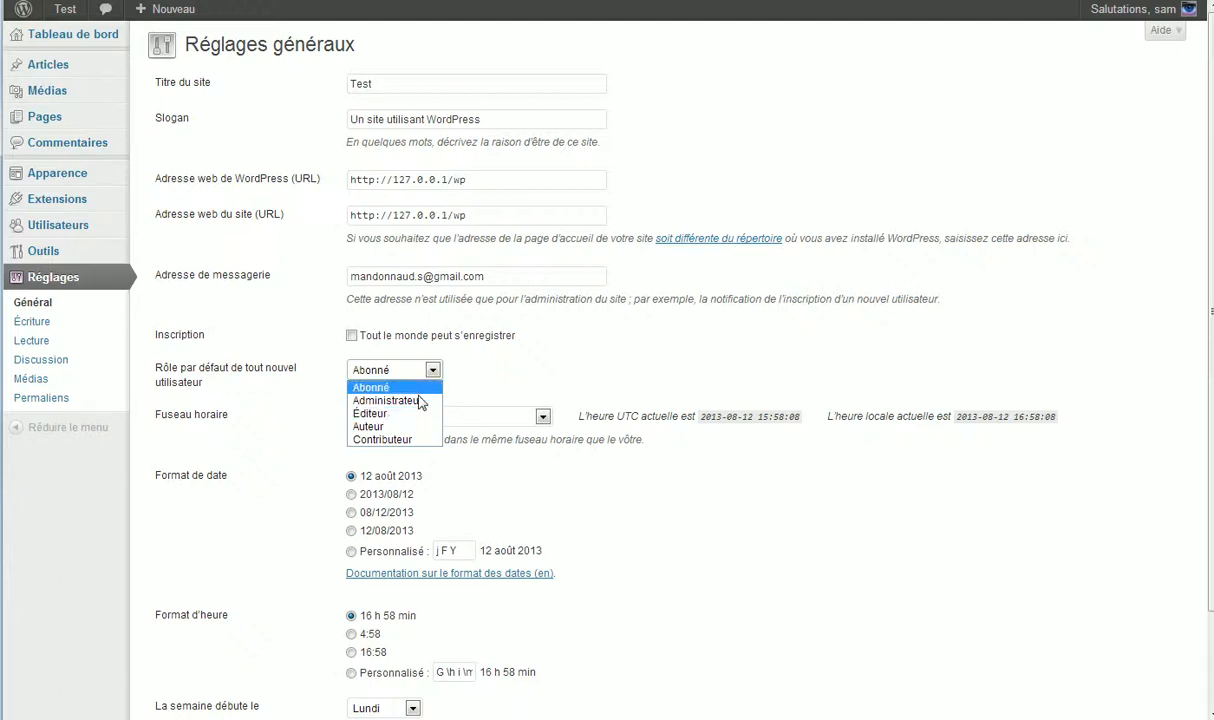
mouse_move(240, 107)
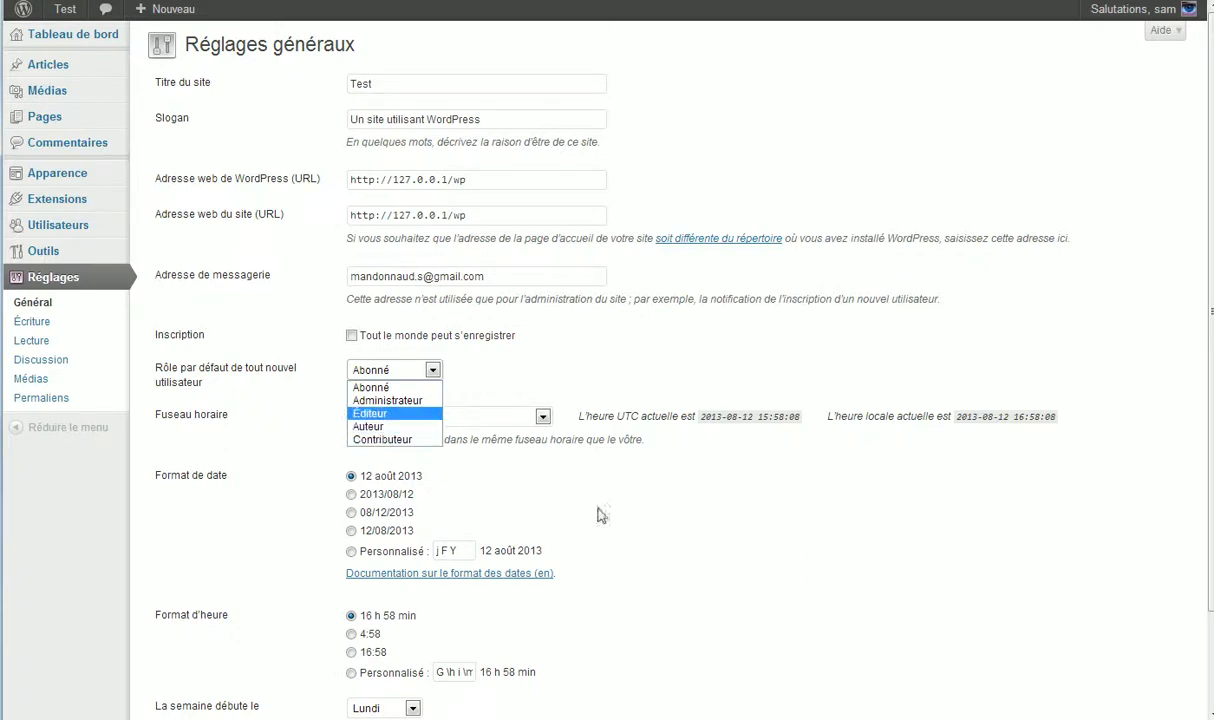
left_click(671, 520)
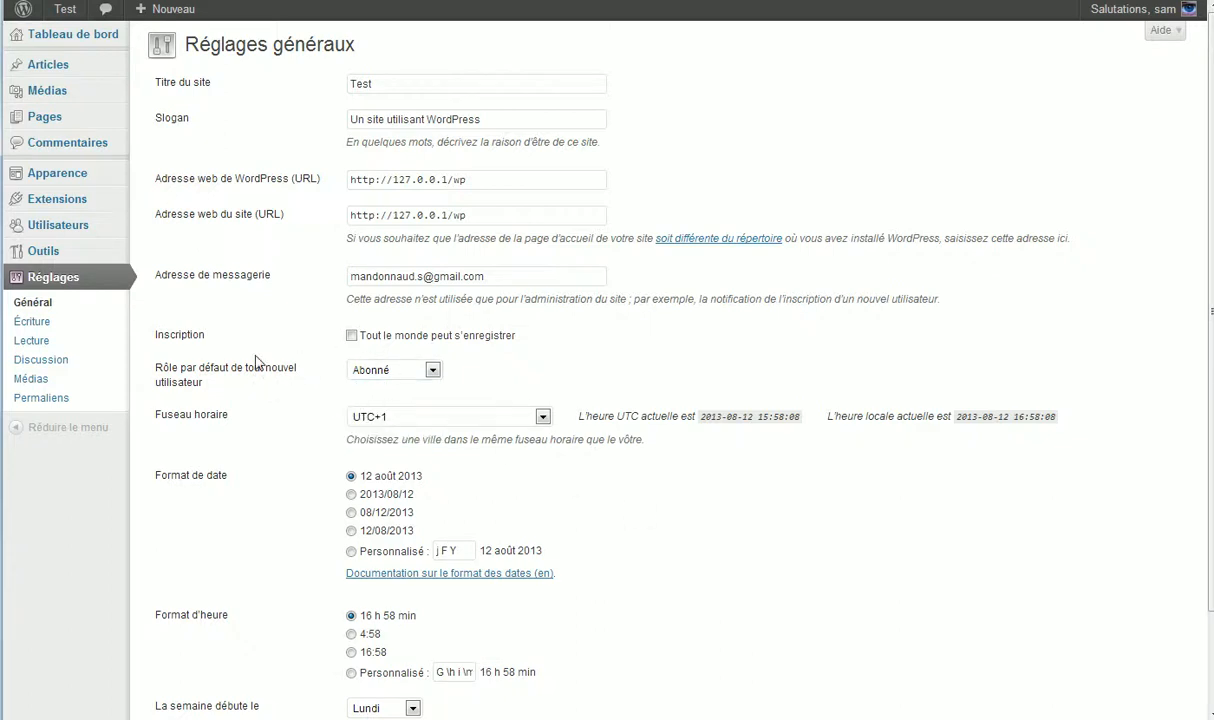
left_click_drag(145, 348, 232, 366)
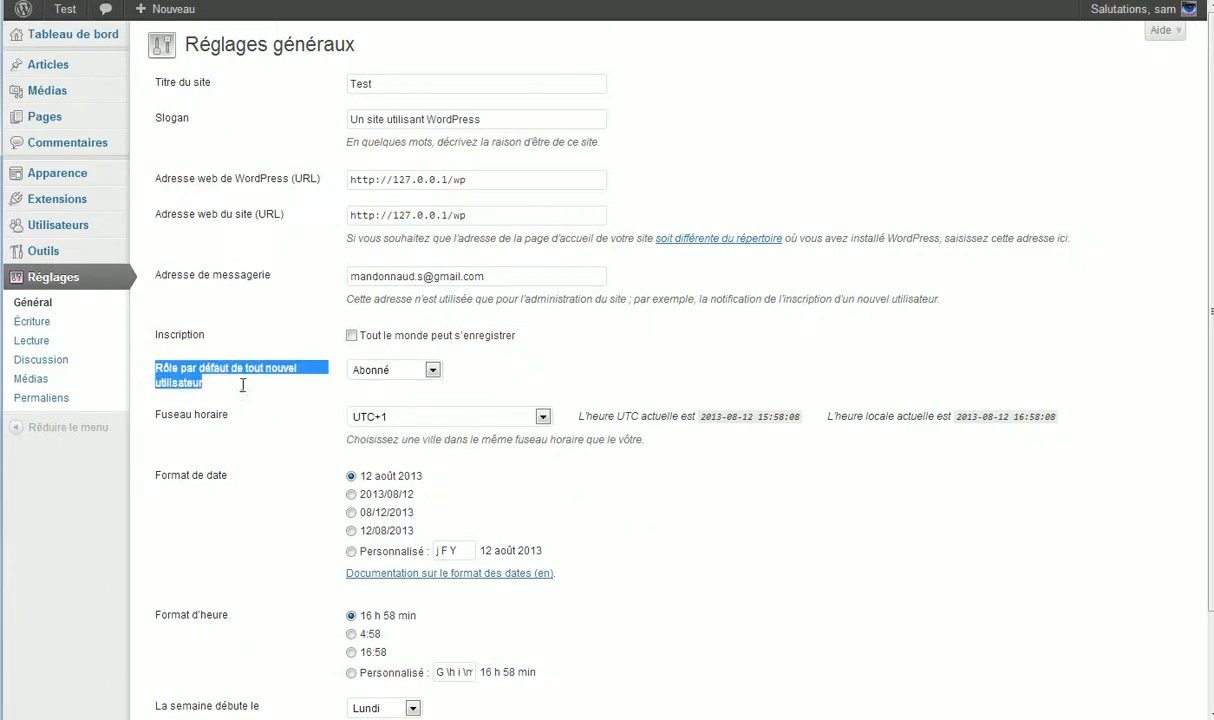
left_click(269, 385)
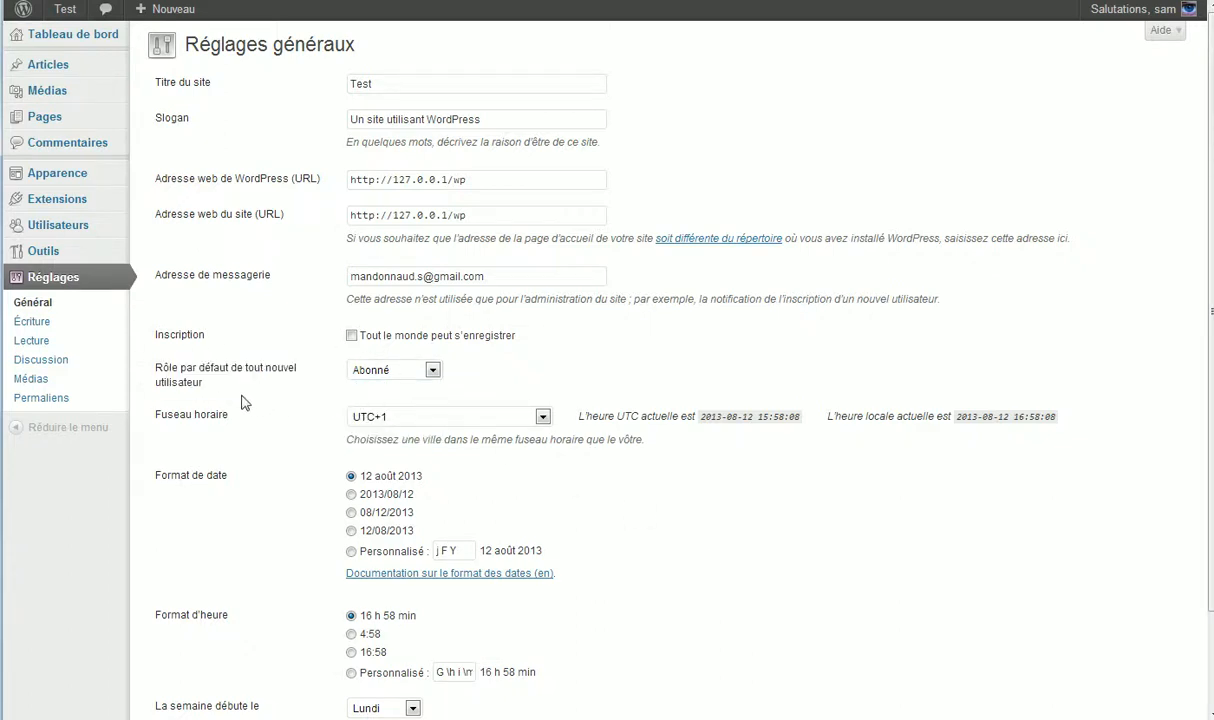
Set the site's time zone to UTC+2
left_click(370, 417)
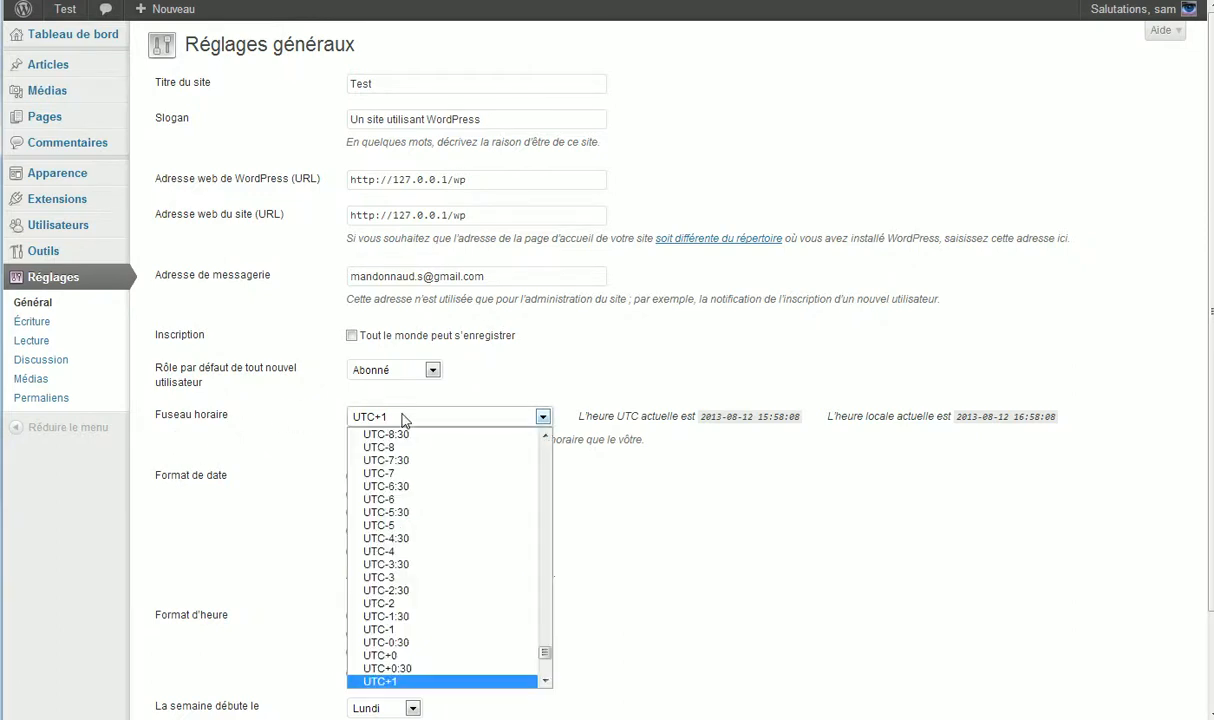
left_click(618, 402)
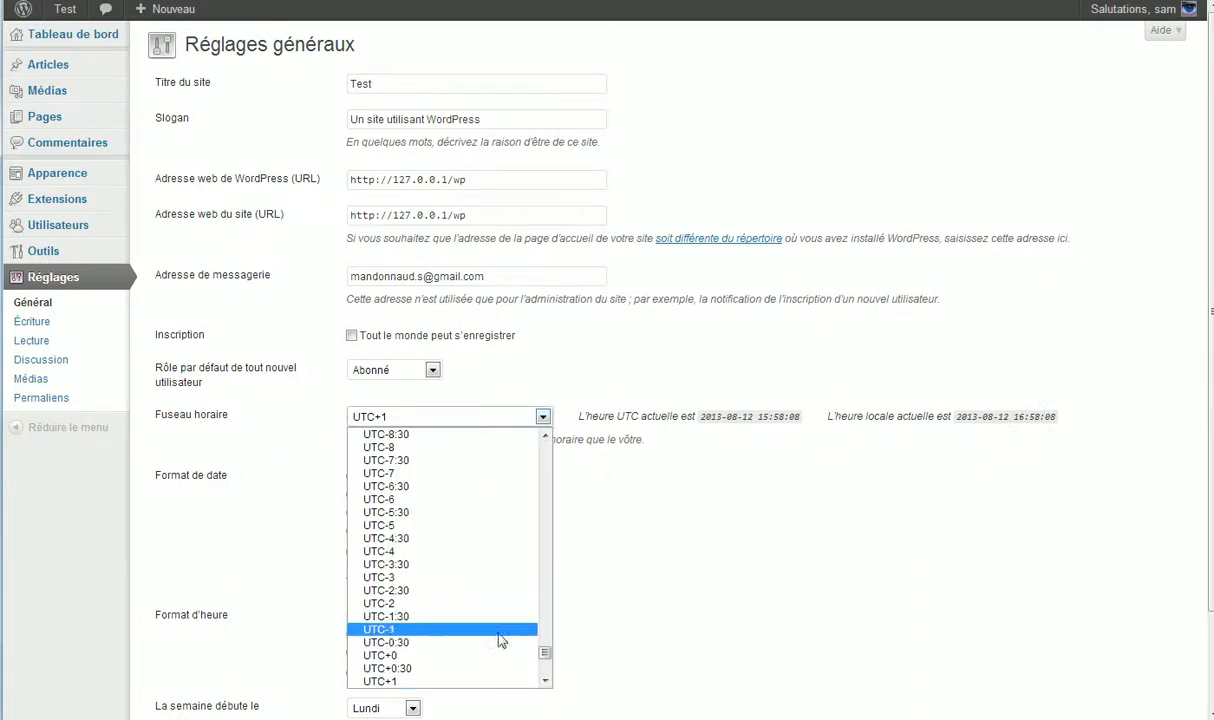
scroll(521, 684, "down", 1)
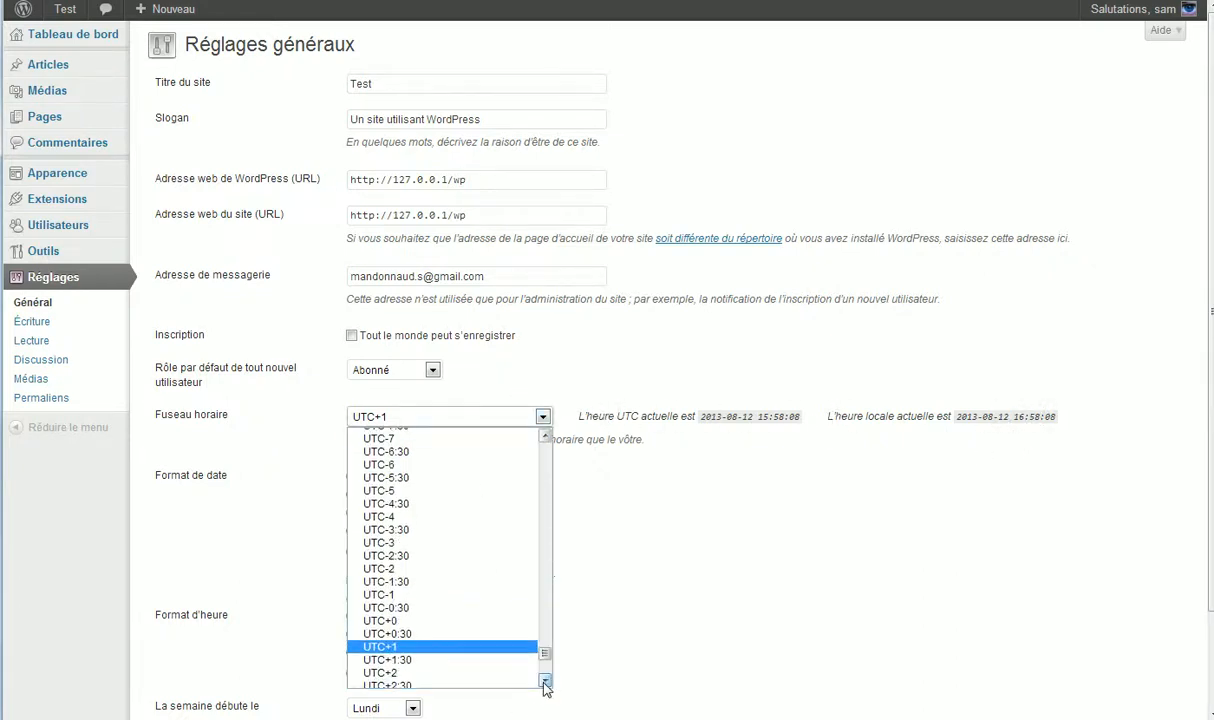
left_click(451, 668)
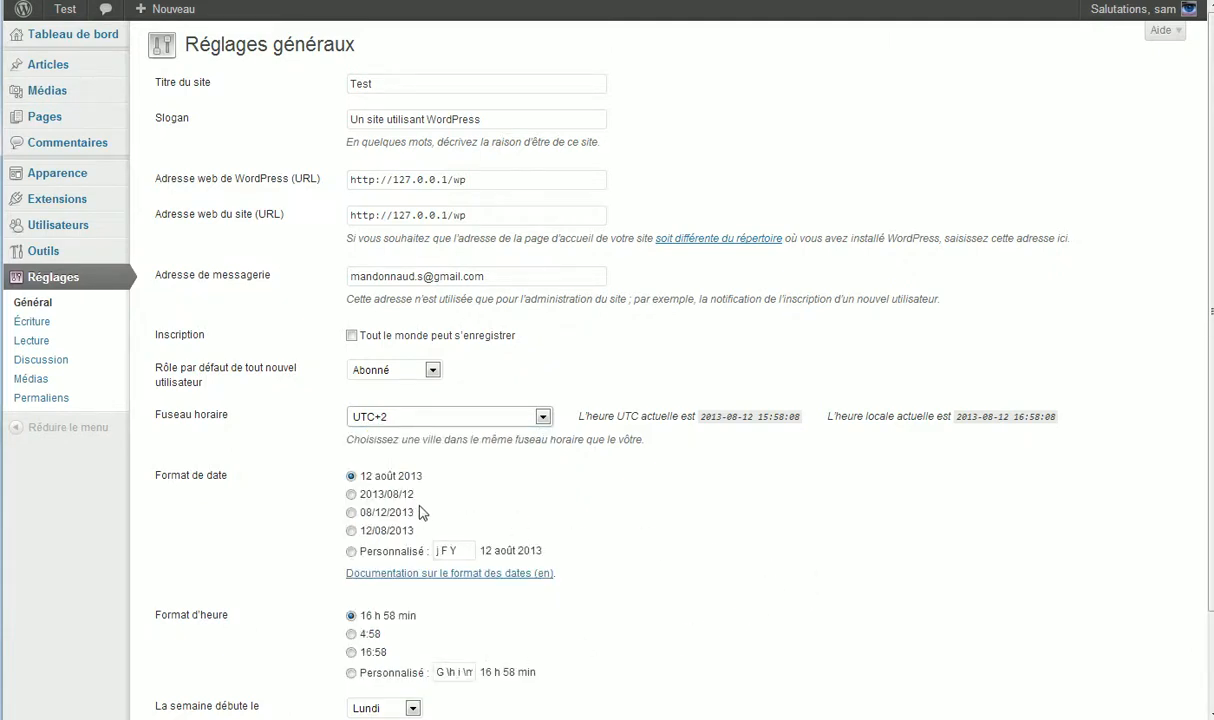
Set the site's time zone to the city Paris in the Europe group
left_click(548, 419)
left_click_drag(545, 658, 469, 598)
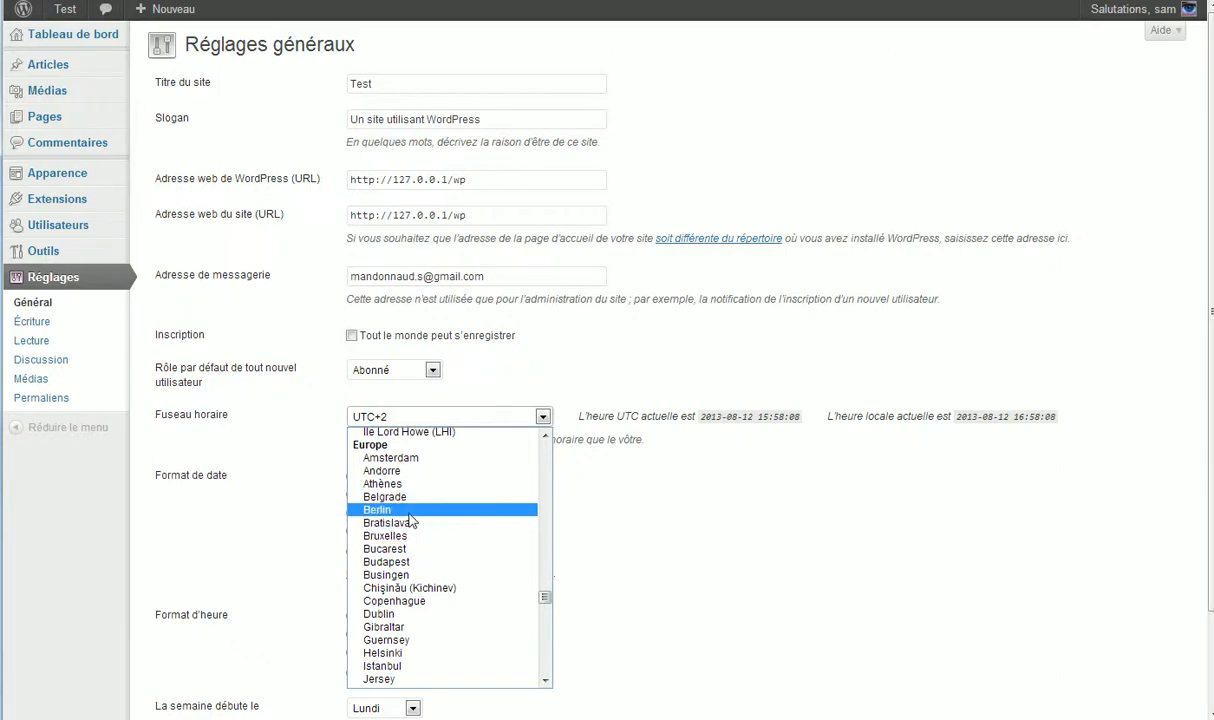
scroll(410, 519, "down", 5)
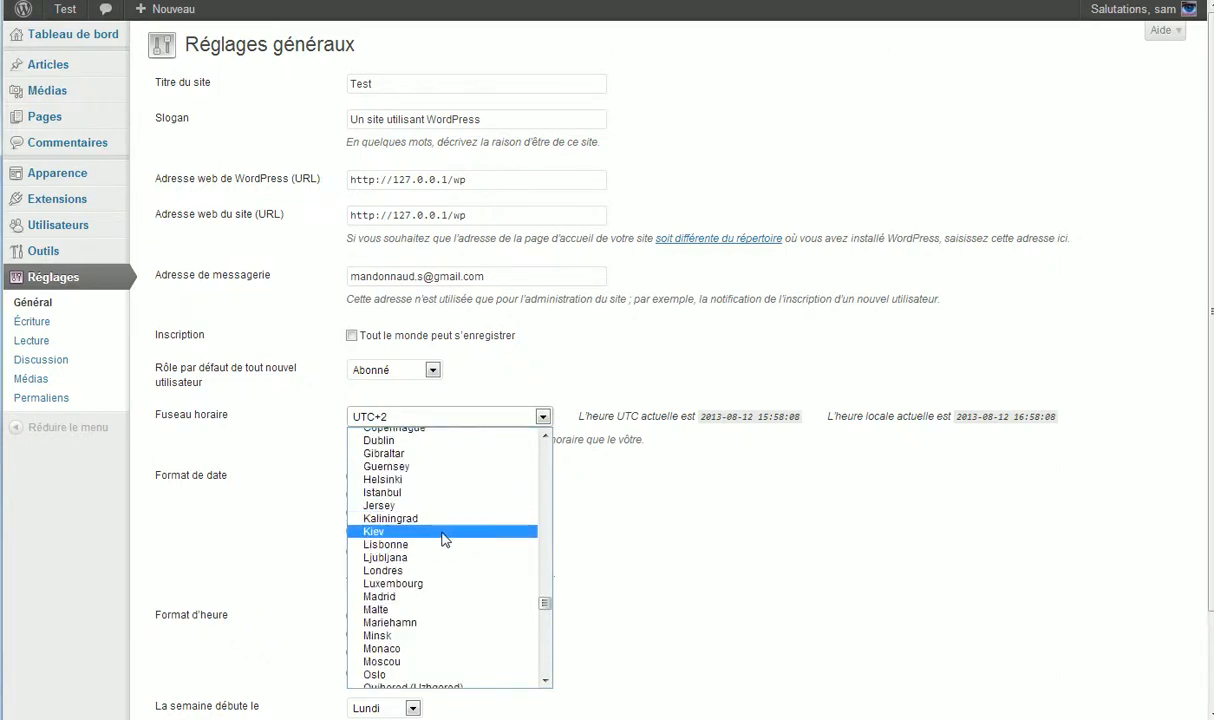
scroll(447, 540, "up", 2)
scroll(447, 540, "up", 3)
scroll(439, 523, "down", 7)
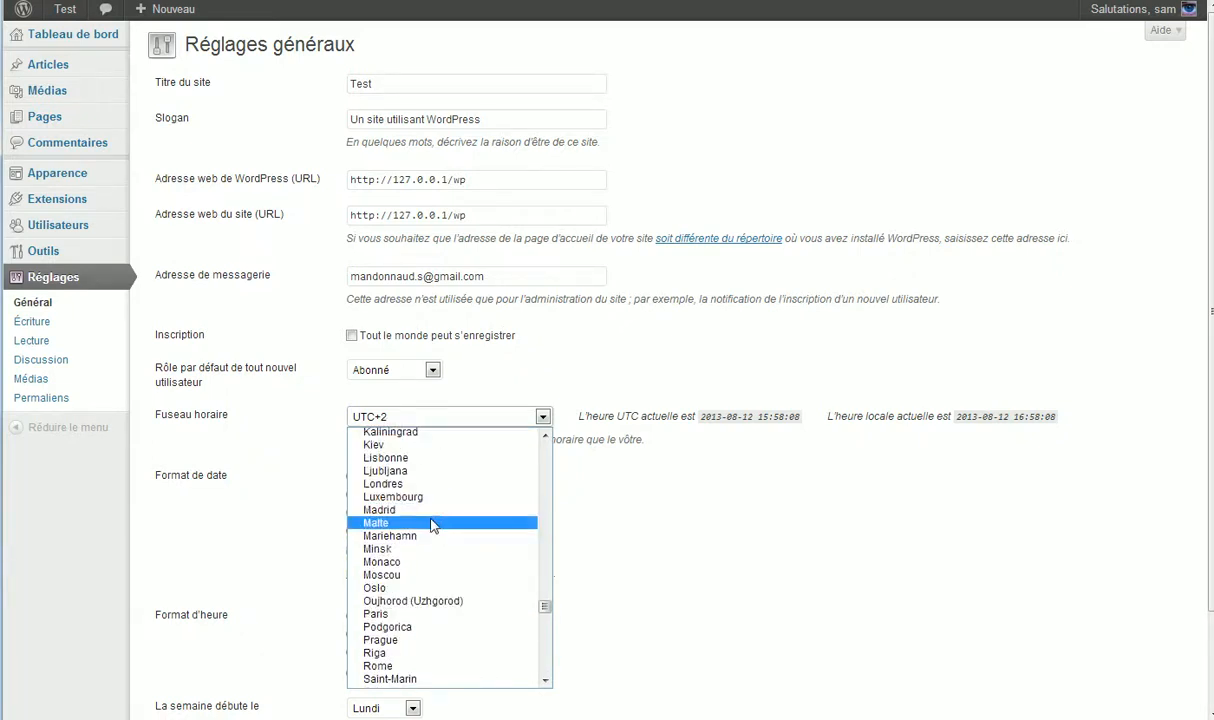
left_click(420, 614)
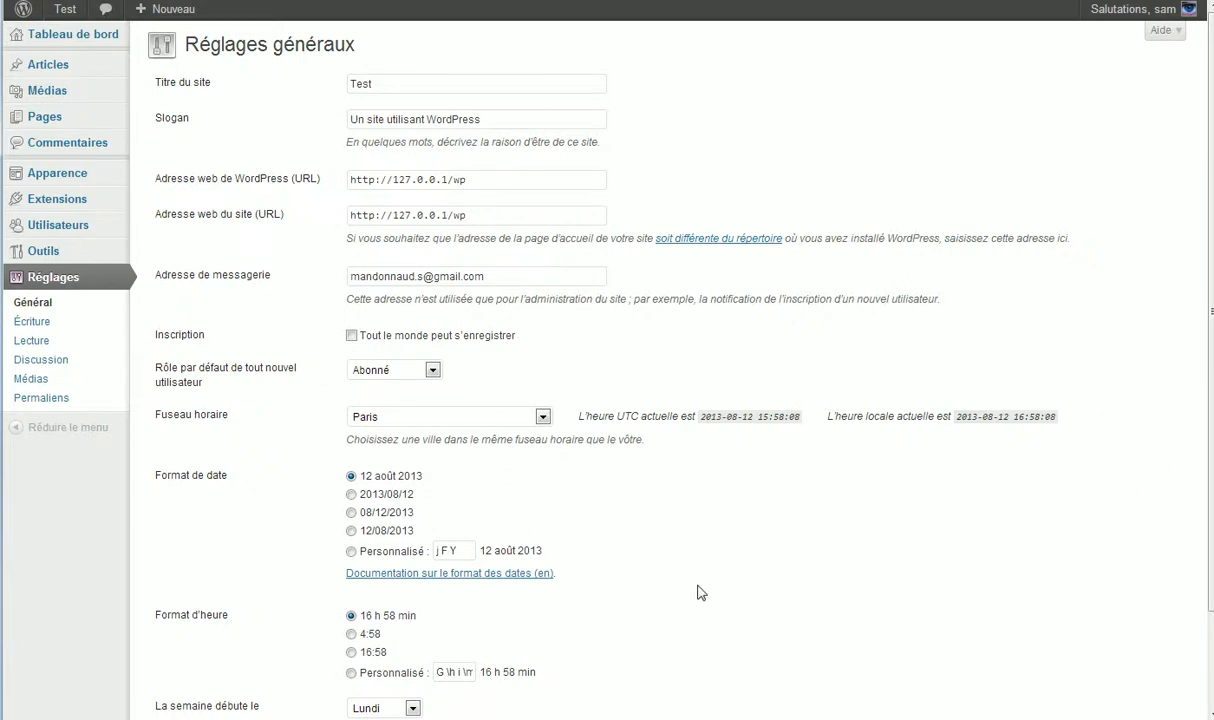
Examine the date format options, including the year/month/day format and the custom format
scroll(600, 540, "down", 2)
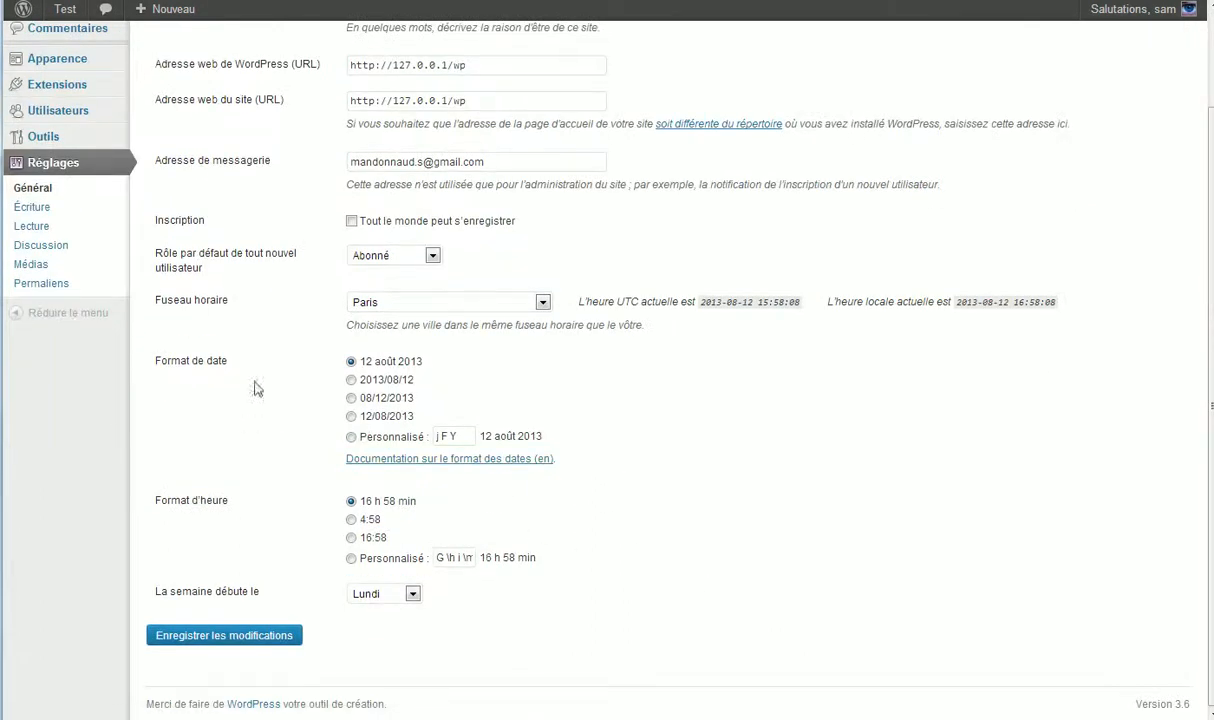
left_click_drag(149, 362, 531, 436)
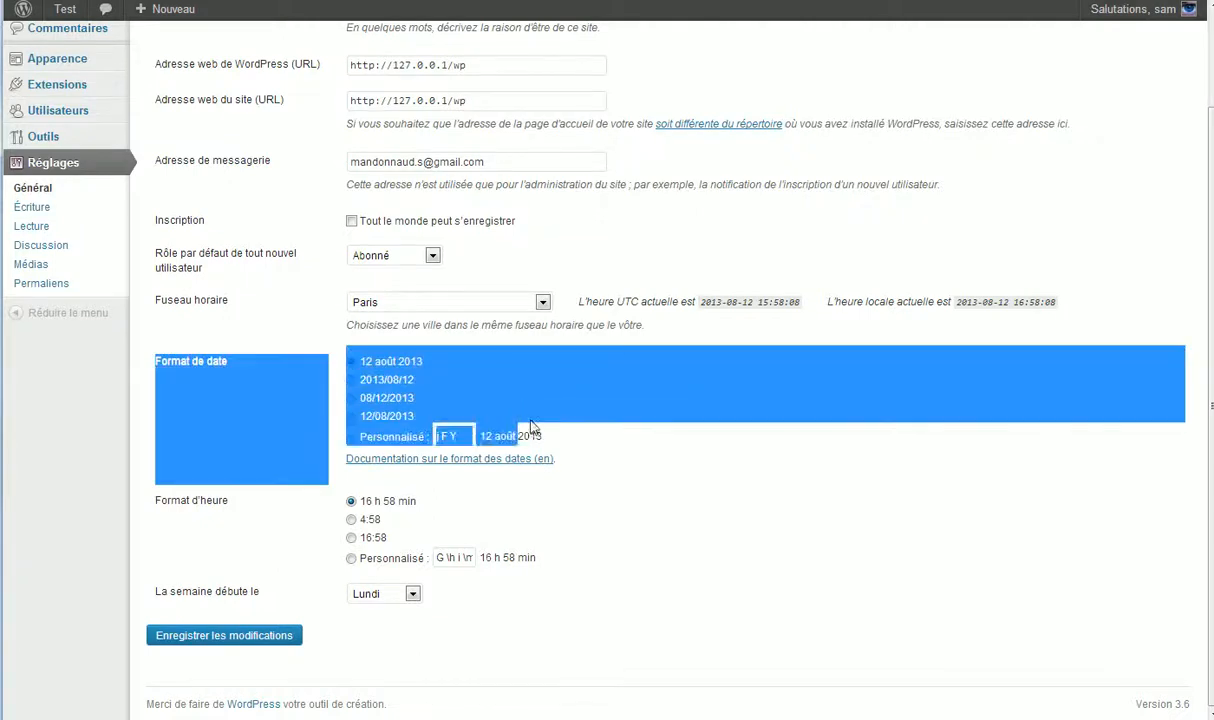
left_click(615, 399)
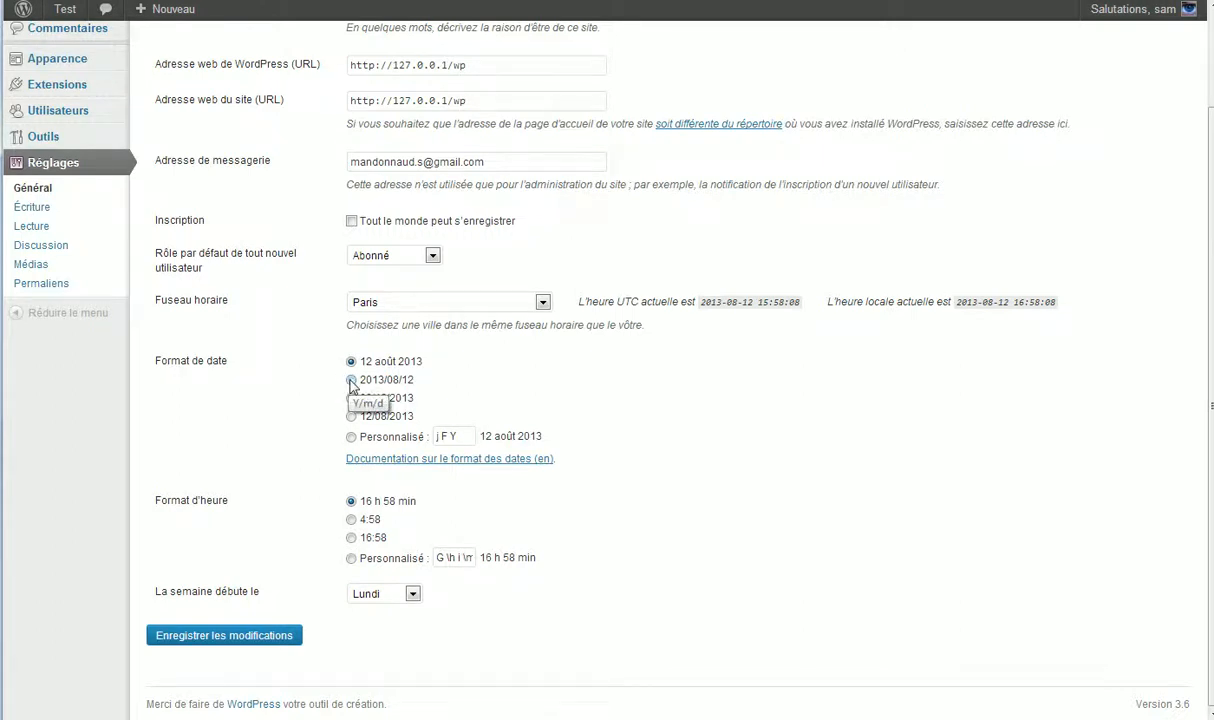
left_click_drag(420, 380, 350, 380)
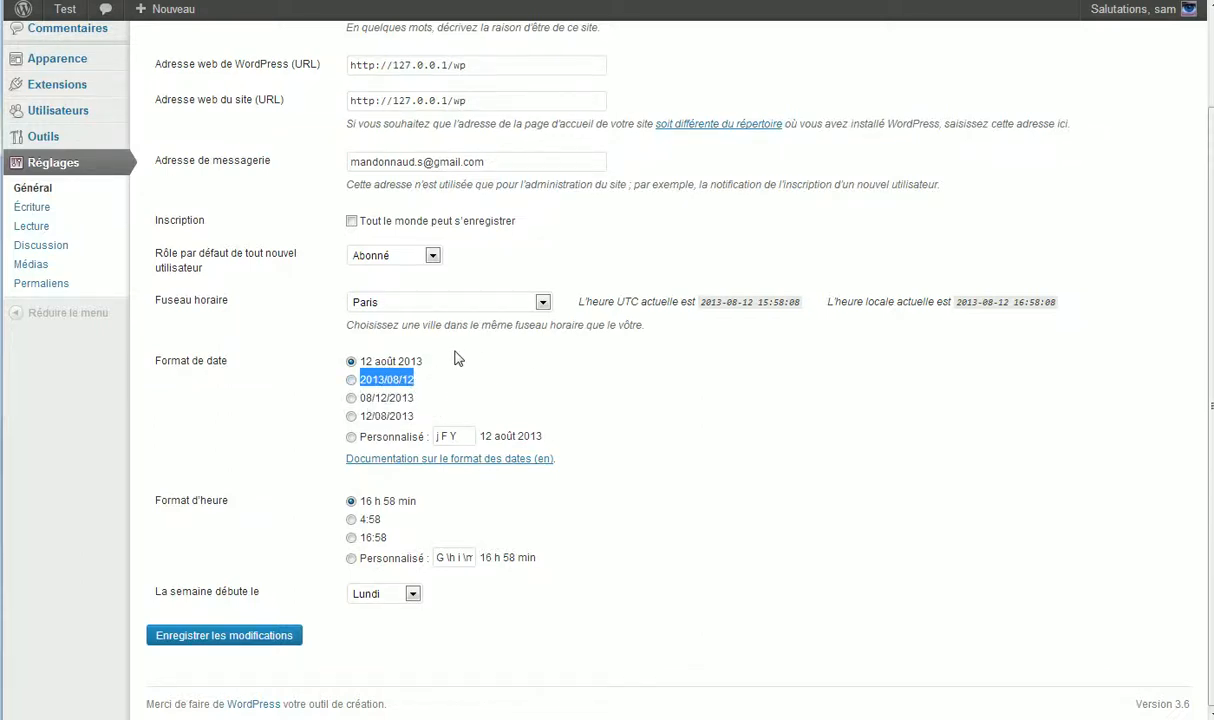
left_click(511, 387)
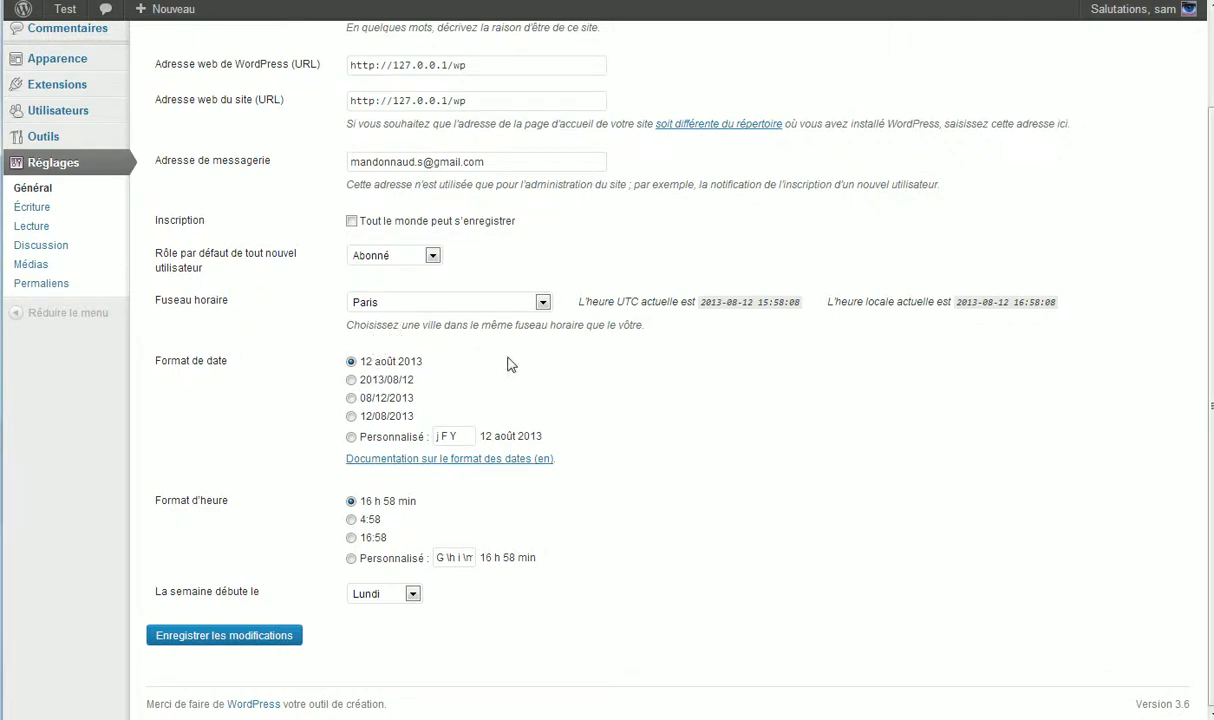
Choose the custom date format (Personnalisé) with the format string j F Y
left_click(447, 436)
left_click(392, 362)
left_click_drag(494, 436, 517, 434)
left_click(452, 436)
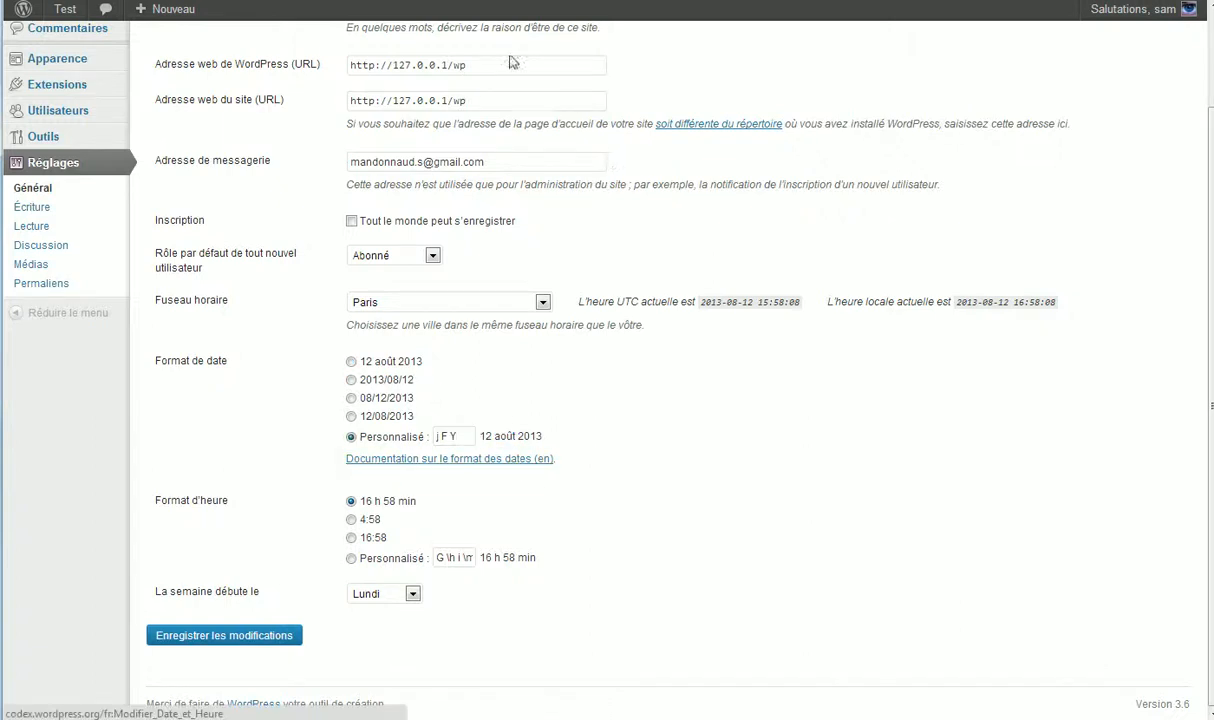
Read the Codex documentation on customizing date and time, including the table of format characters for days, months, years and hours
left_click(347, 2)
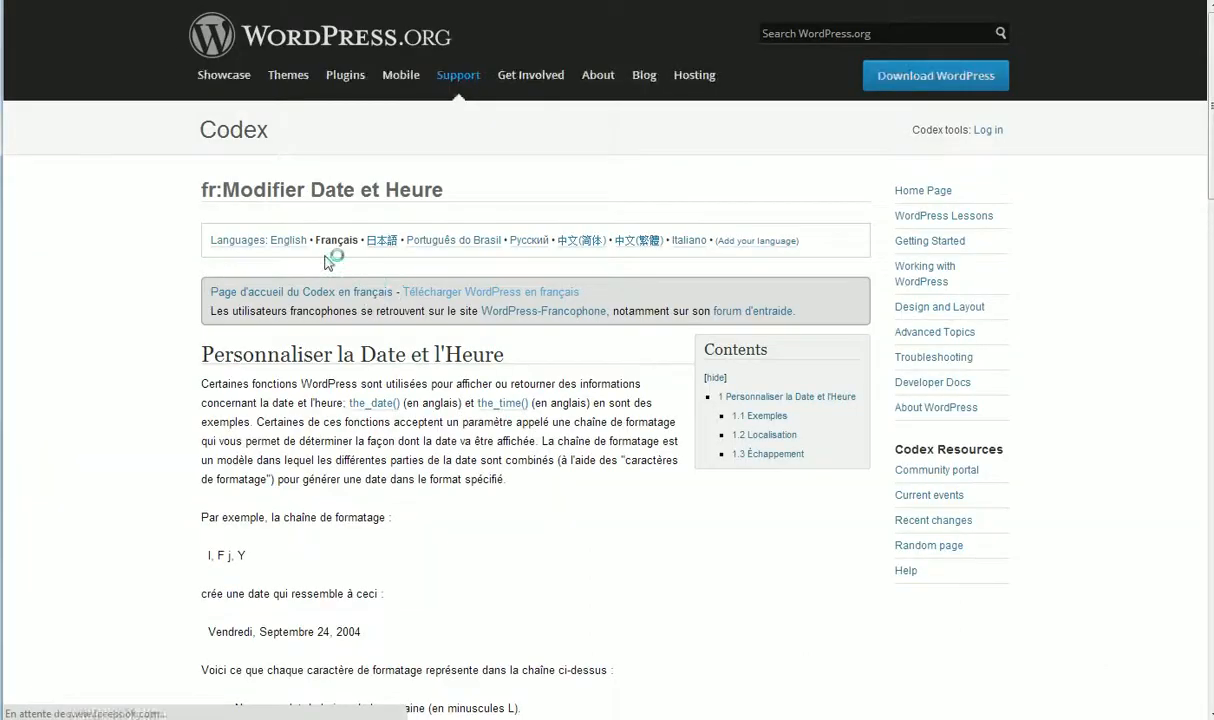
scroll(428, 271, "down", 1)
scroll(415, 262, "down", 3)
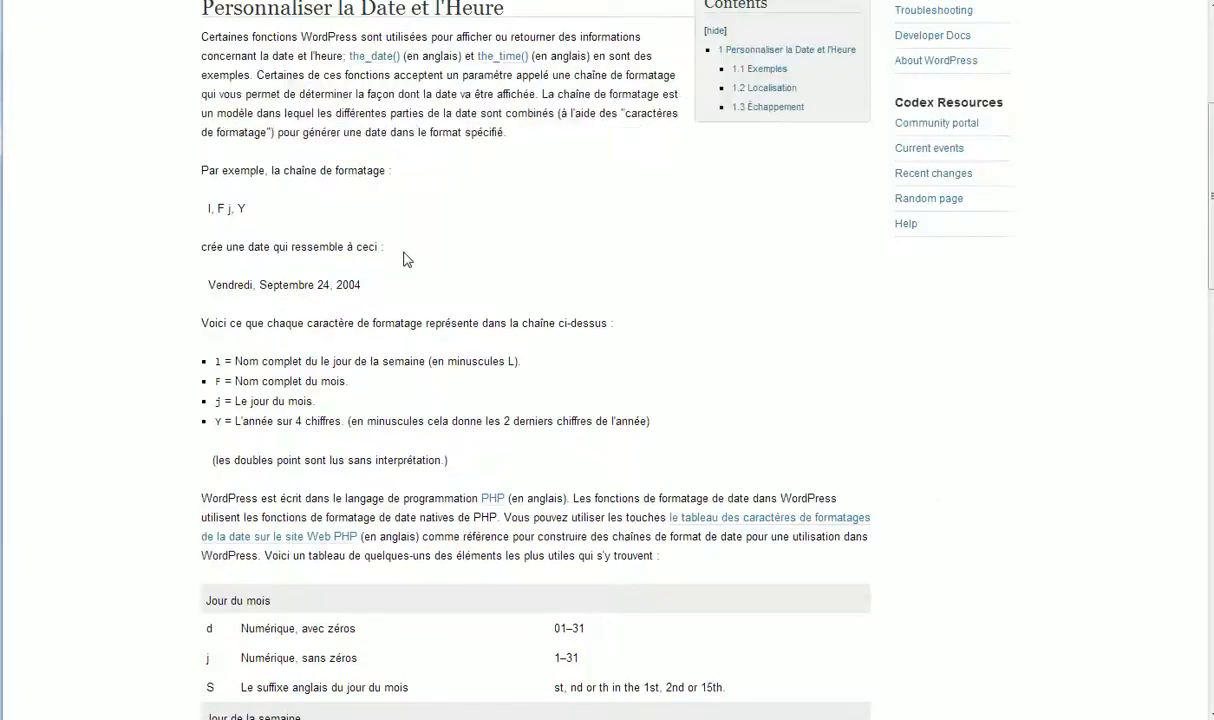
scroll(403, 256, "up", 1)
scroll(403, 256, "down", 5)
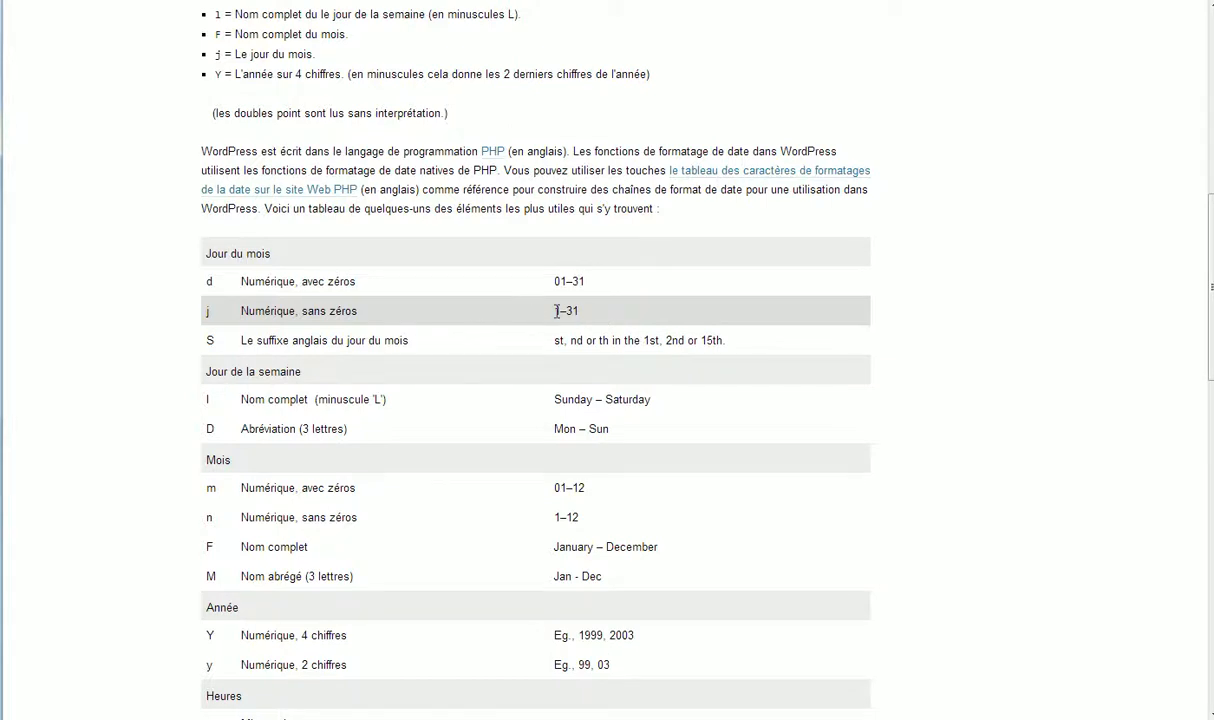
scroll(237, 295, "down", 1)
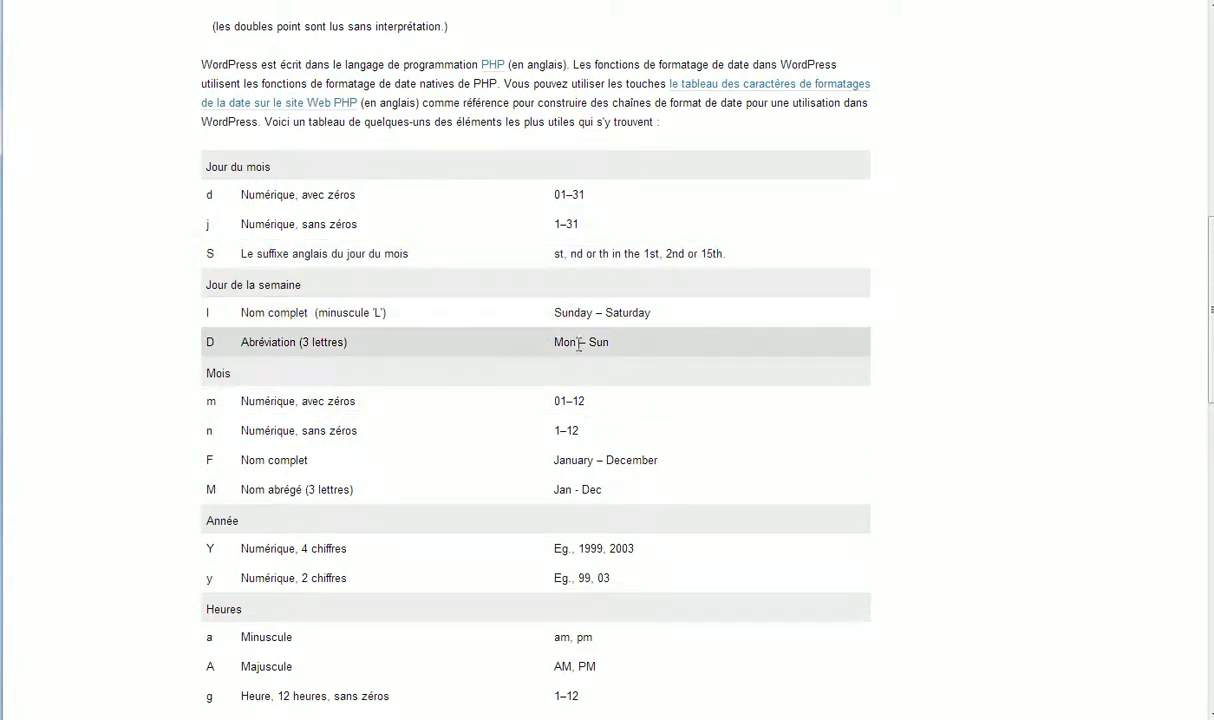
scroll(599, 347, "down", 4)
scroll(612, 410, "up", 2)
scroll(523, 385, "down", 2)
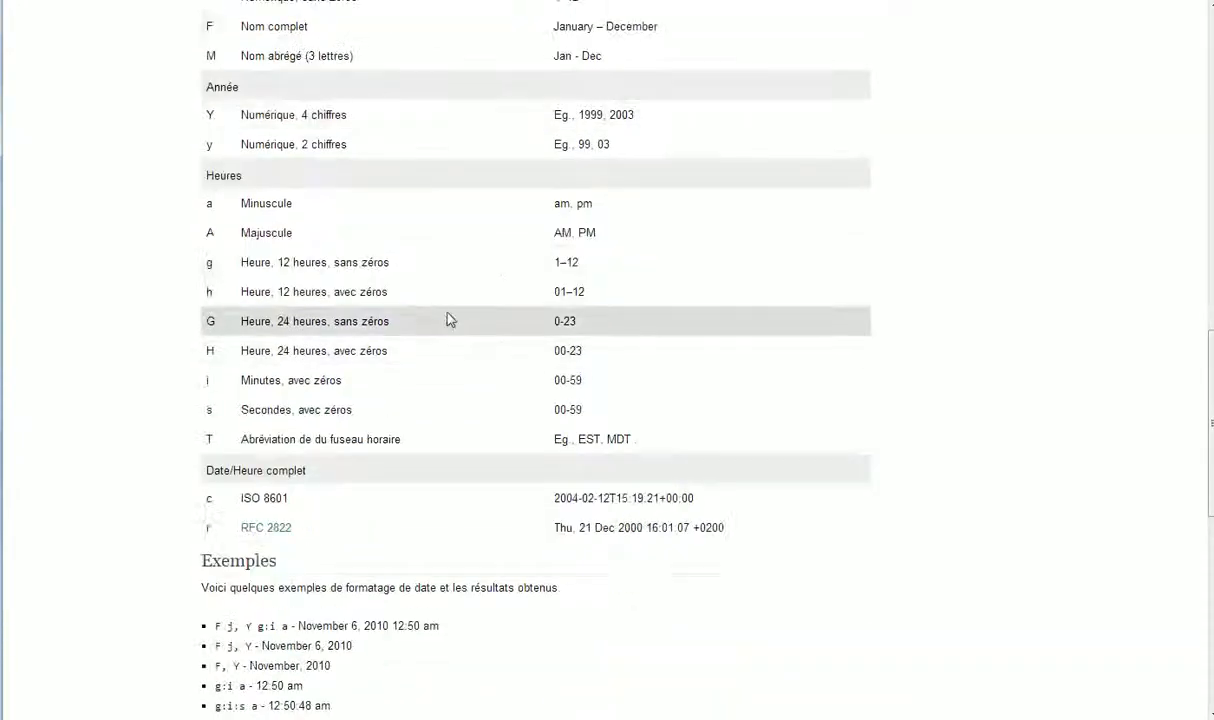
scroll(440, 320, "down", 2)
scroll(462, 347, "up", 5)
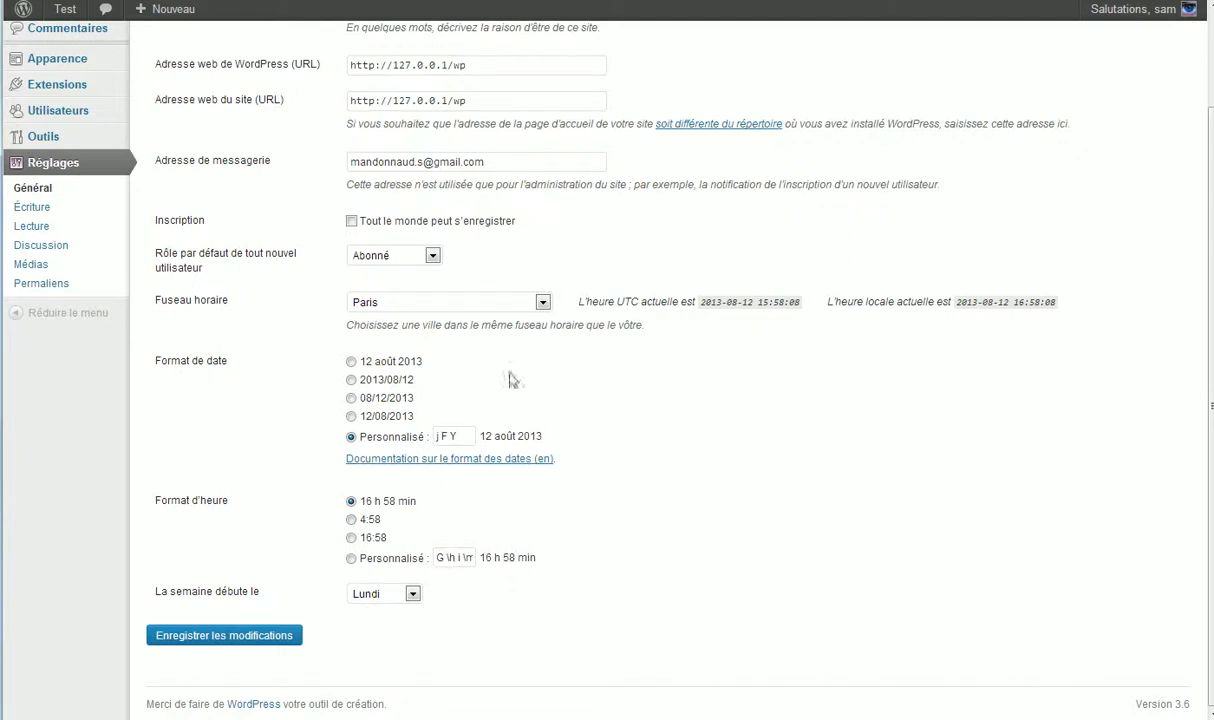
Examine the custom time format and the week start day choices, keeping the 16 h 58 min format and Lundi
left_click(455, 559)
left_click(351, 501)
left_click(385, 593)
left_click(578, 626)
Open the writing settings and examine the formatting options for emoticons and invalid XHTML tags
scroll(207, 325, "up", 2)
left_click(44, 297)
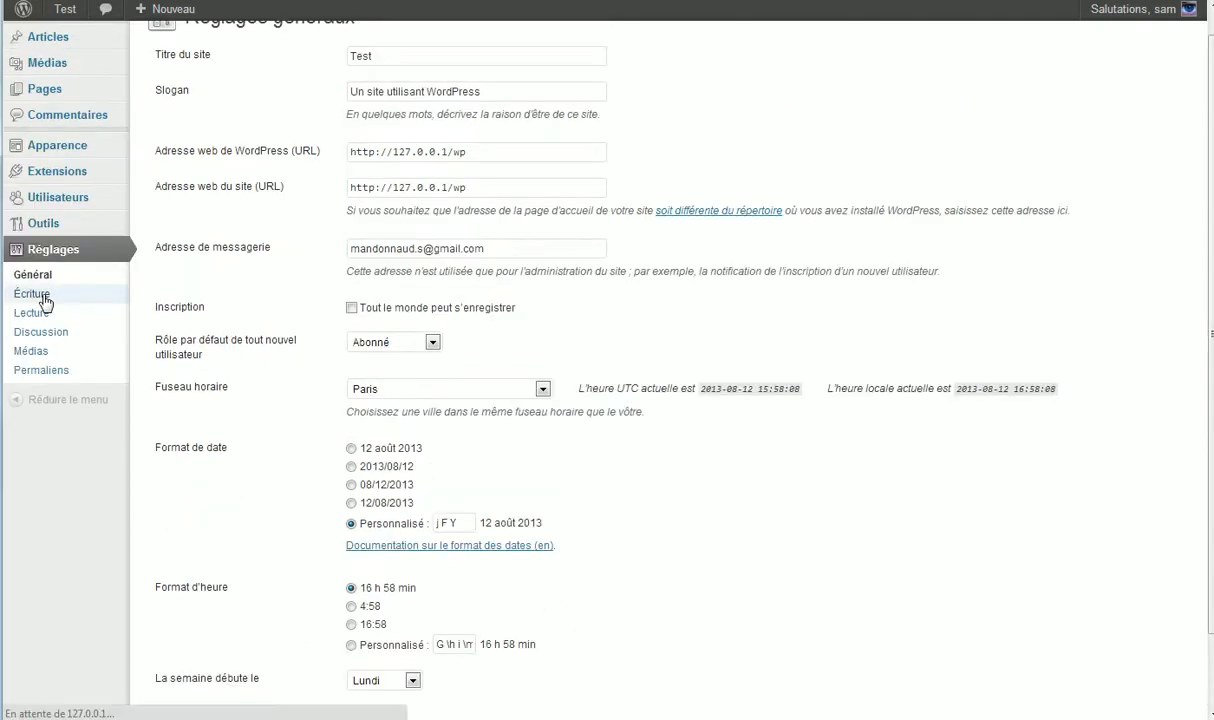
scroll(312, 549, "down", 2)
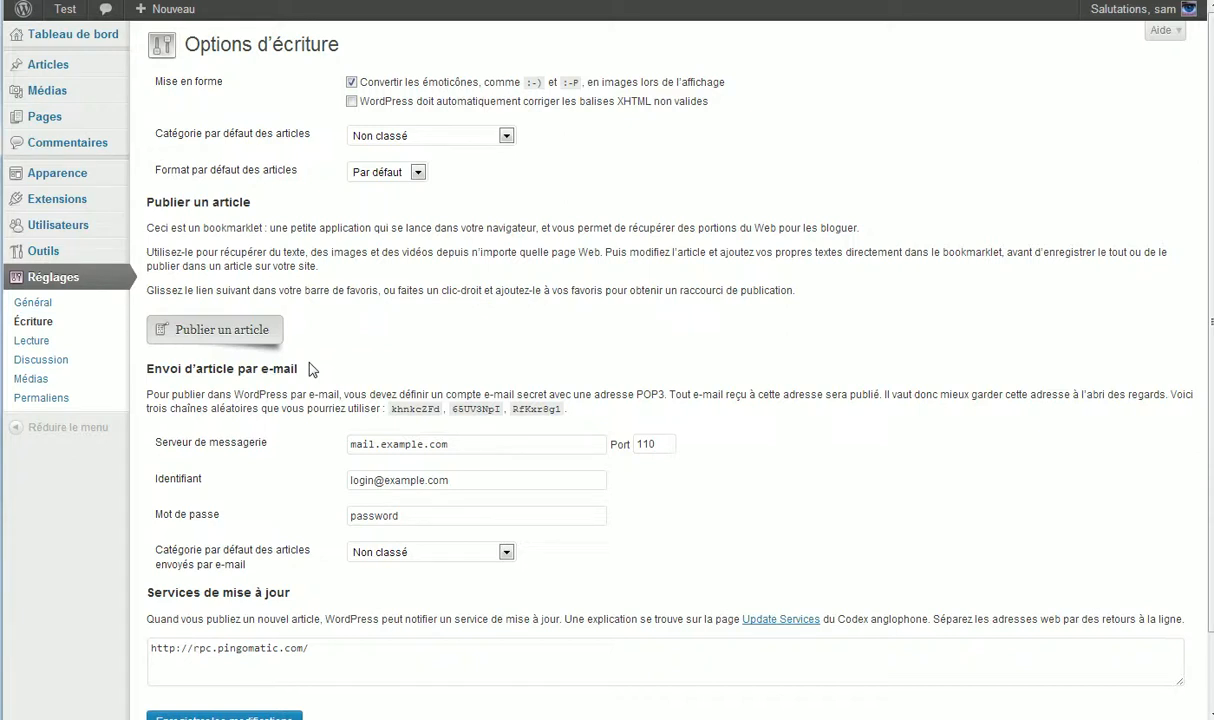
scroll(444, 352, "down", 2)
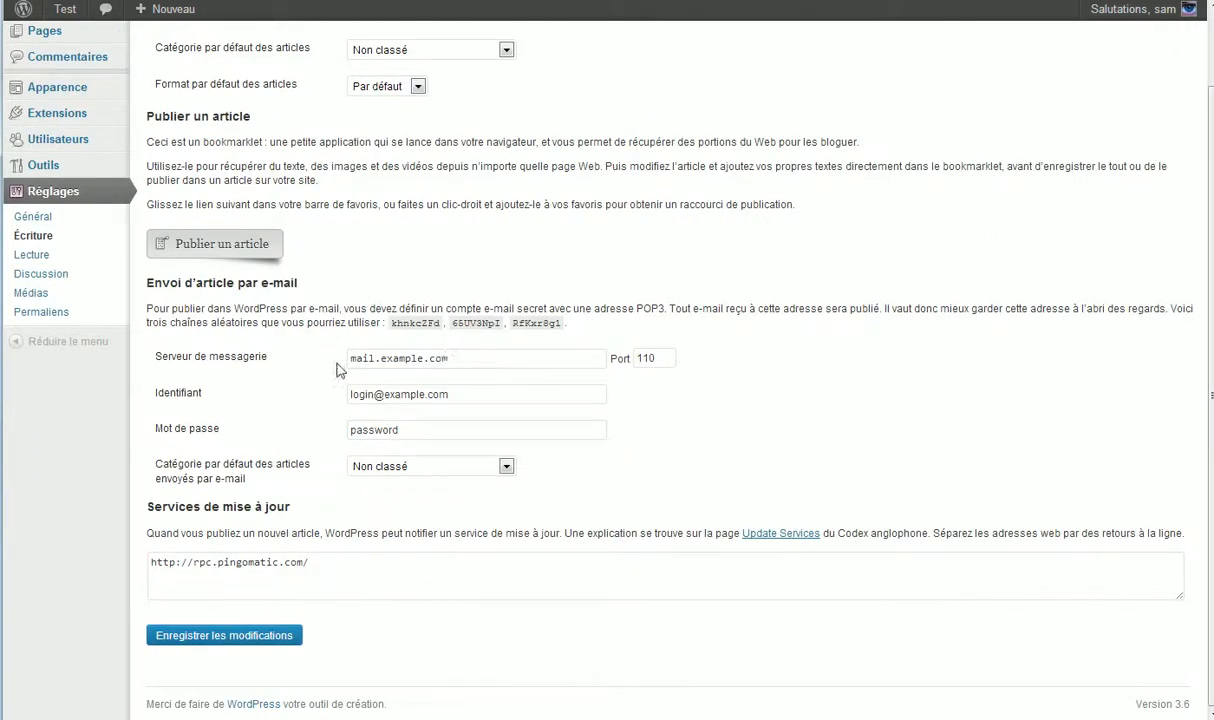
scroll(287, 386, "up", 2)
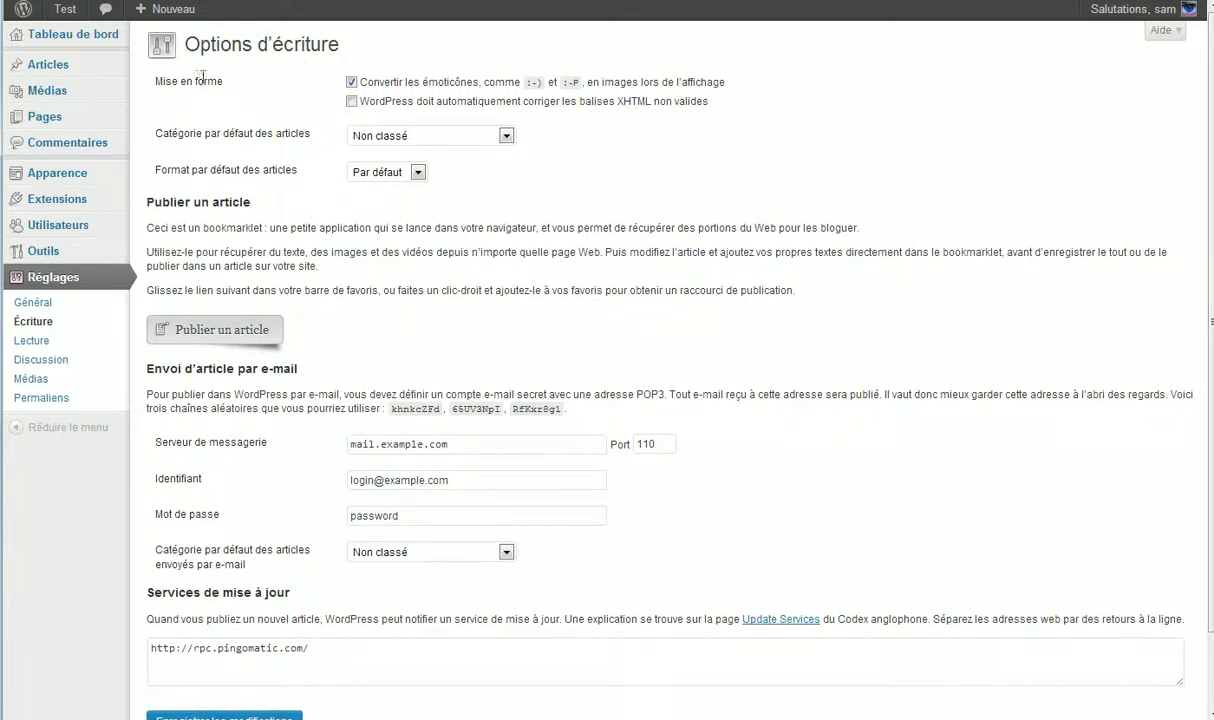
left_click_drag(157, 78, 289, 73)
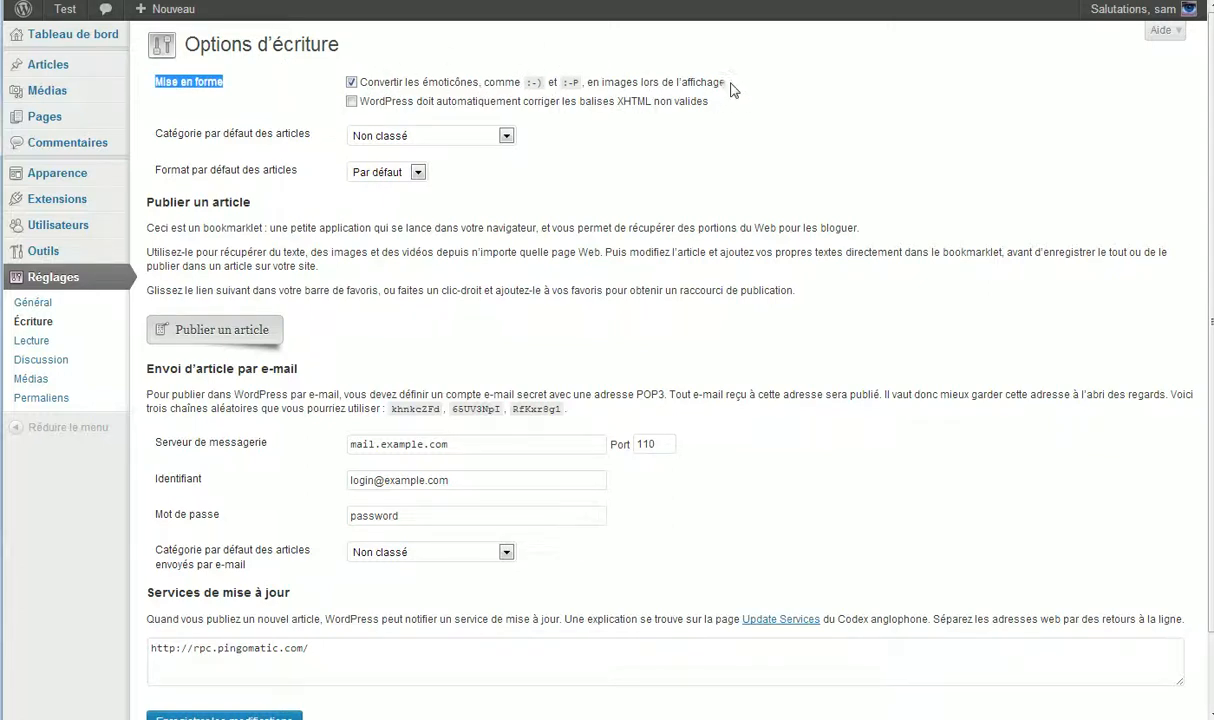
left_click_drag(745, 88, 701, 80)
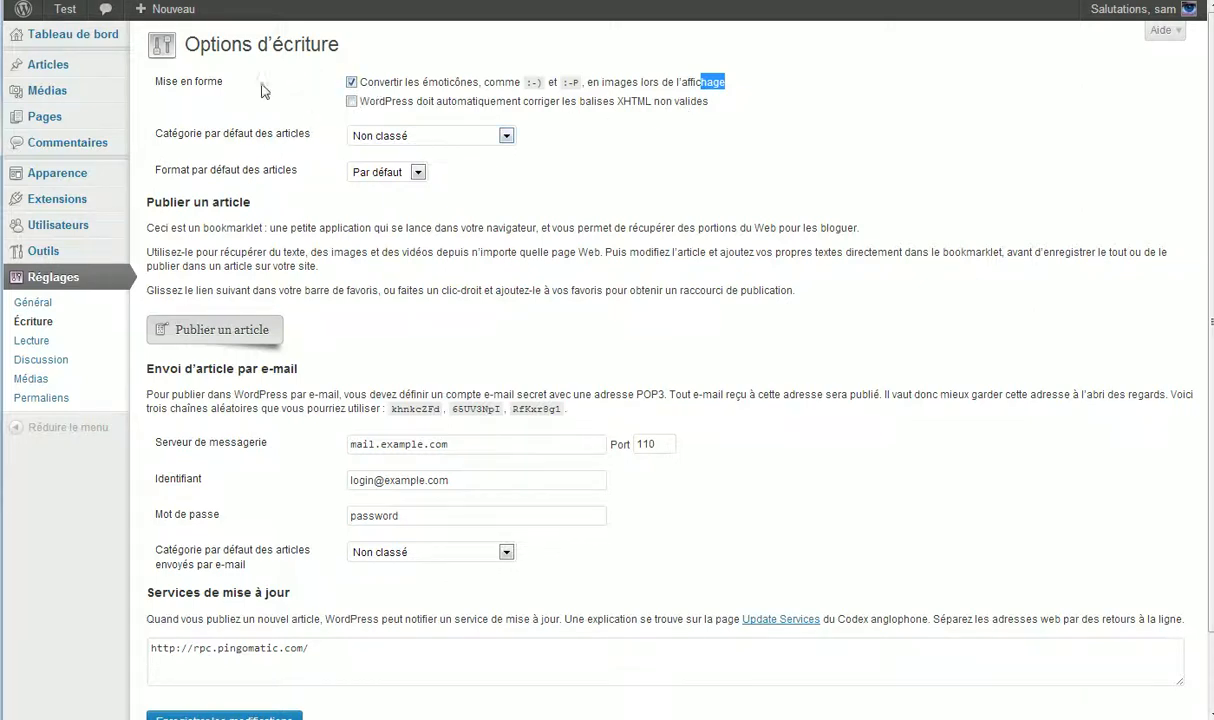
left_click(633, 118)
Set the default category for posts to general
left_click(418, 133)
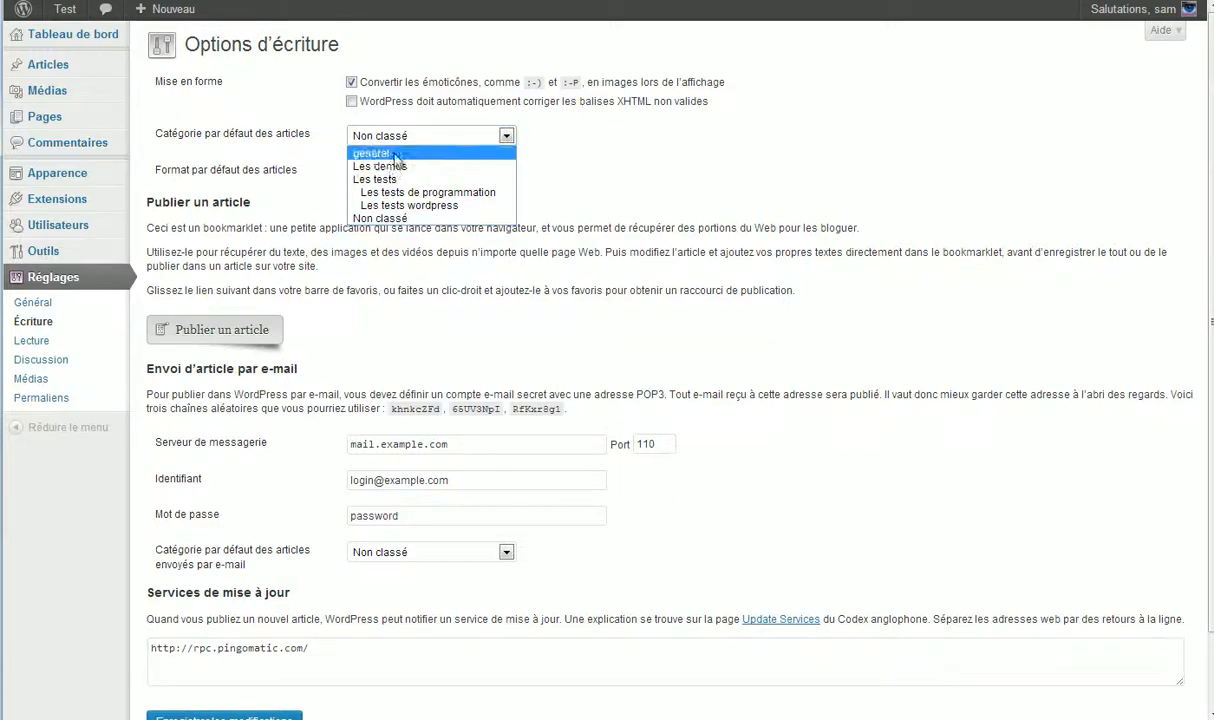
left_click(394, 153)
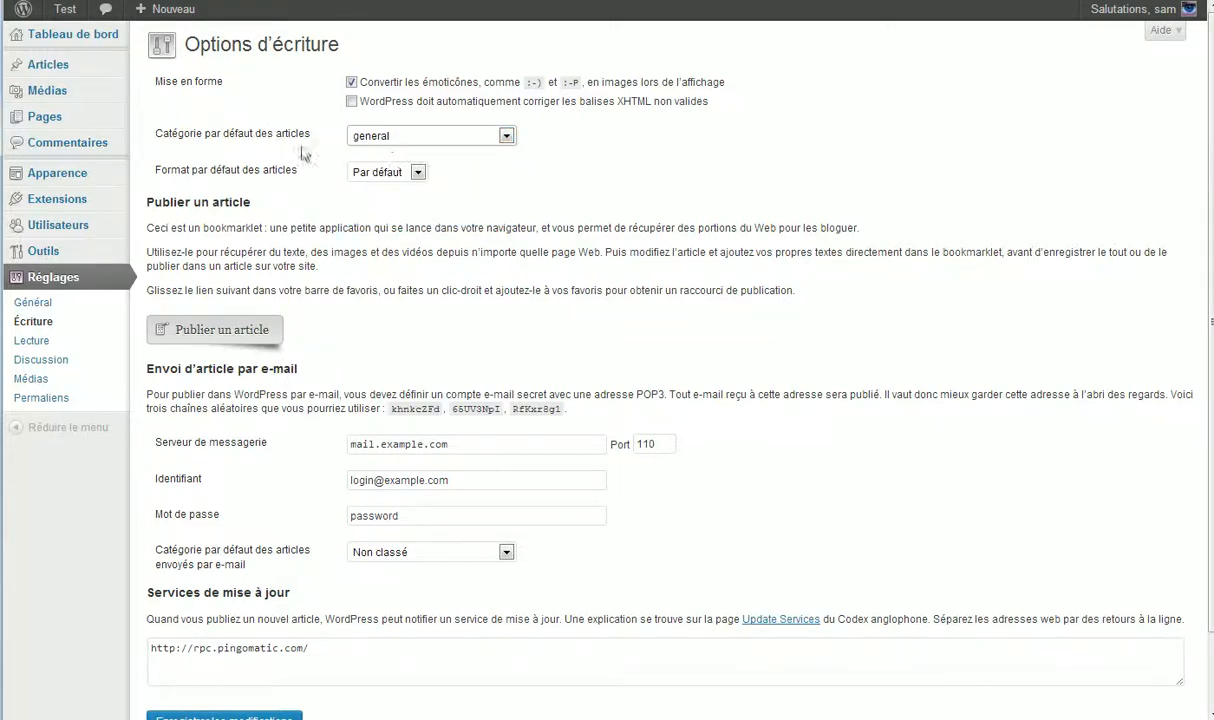
left_click(360, 130)
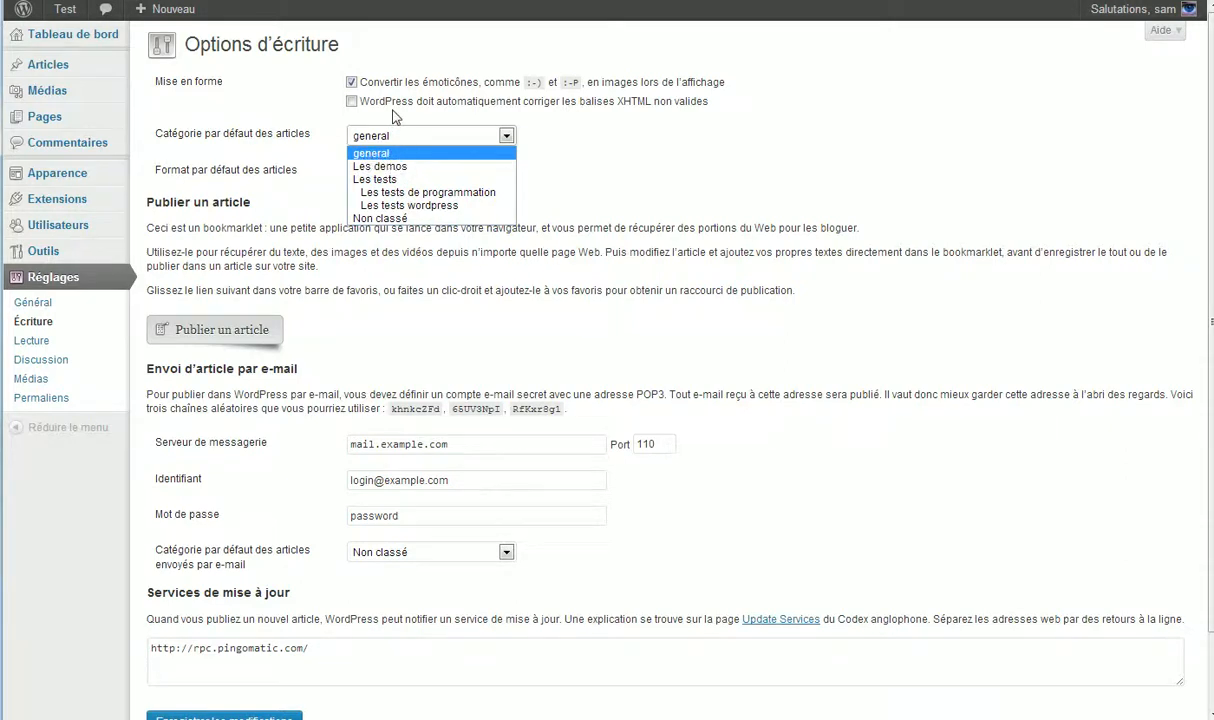
left_click(391, 154)
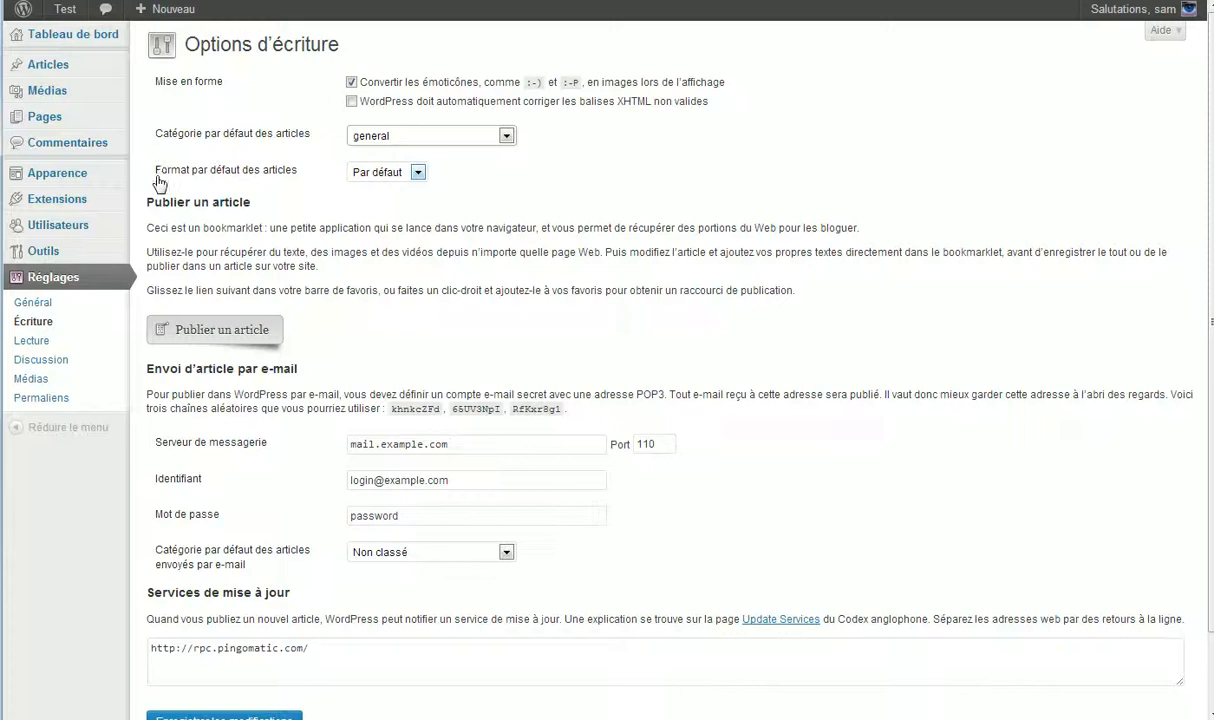
Examine the available default post formats, keeping Par défaut selected
left_click(409, 176)
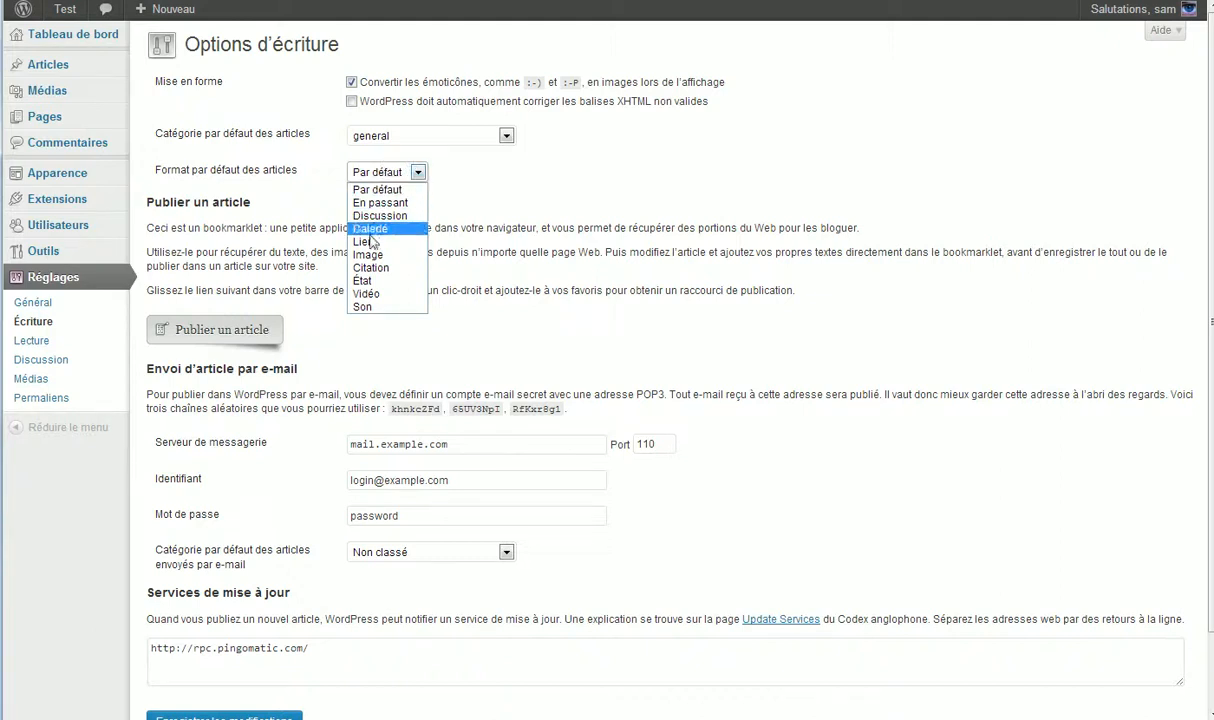
left_click(392, 190)
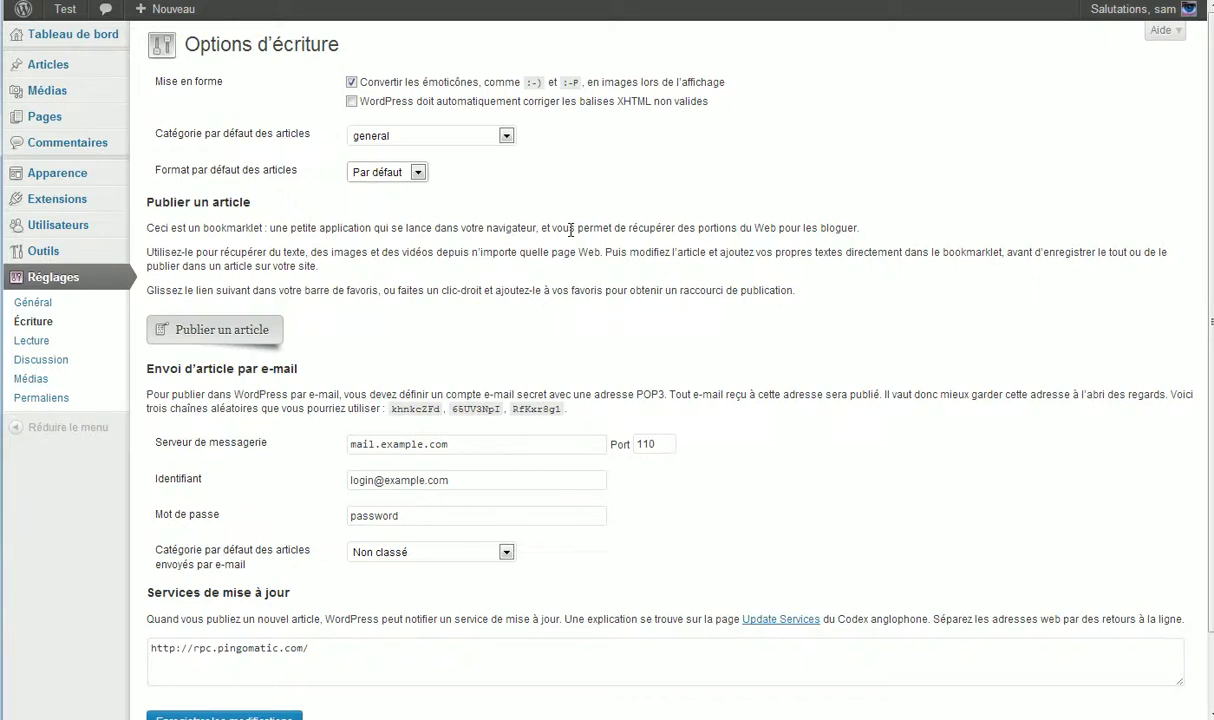
left_click(380, 174)
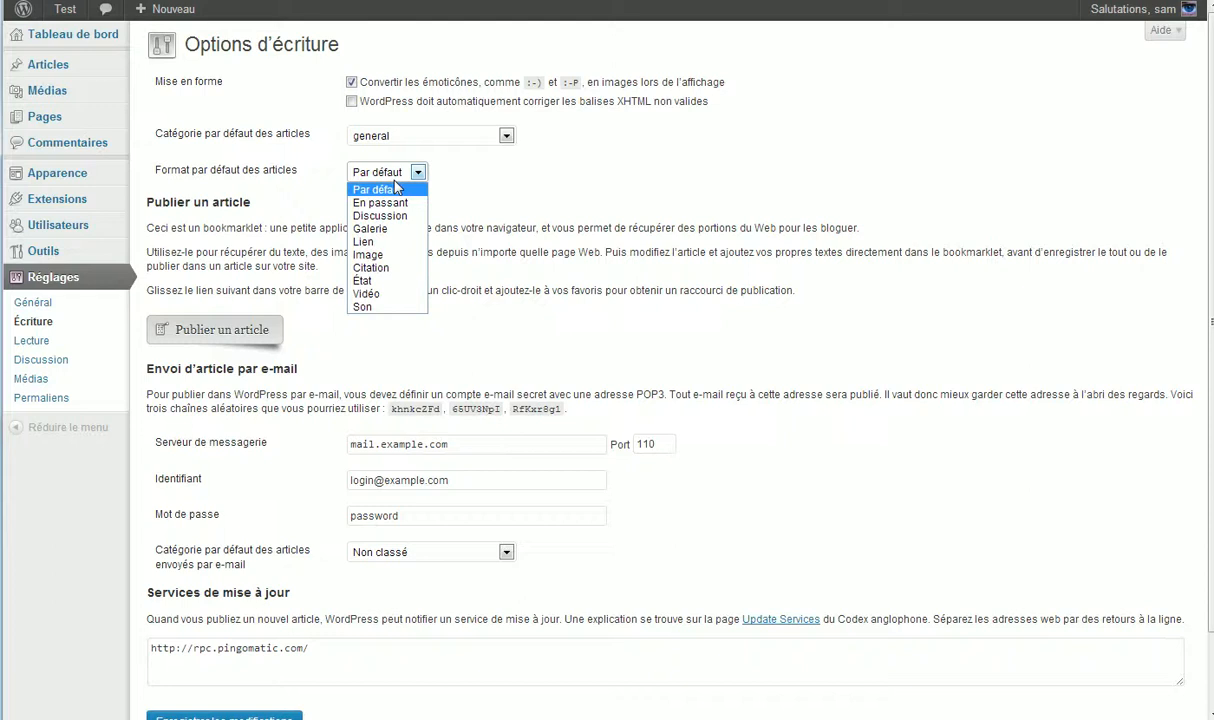
left_click(555, 184)
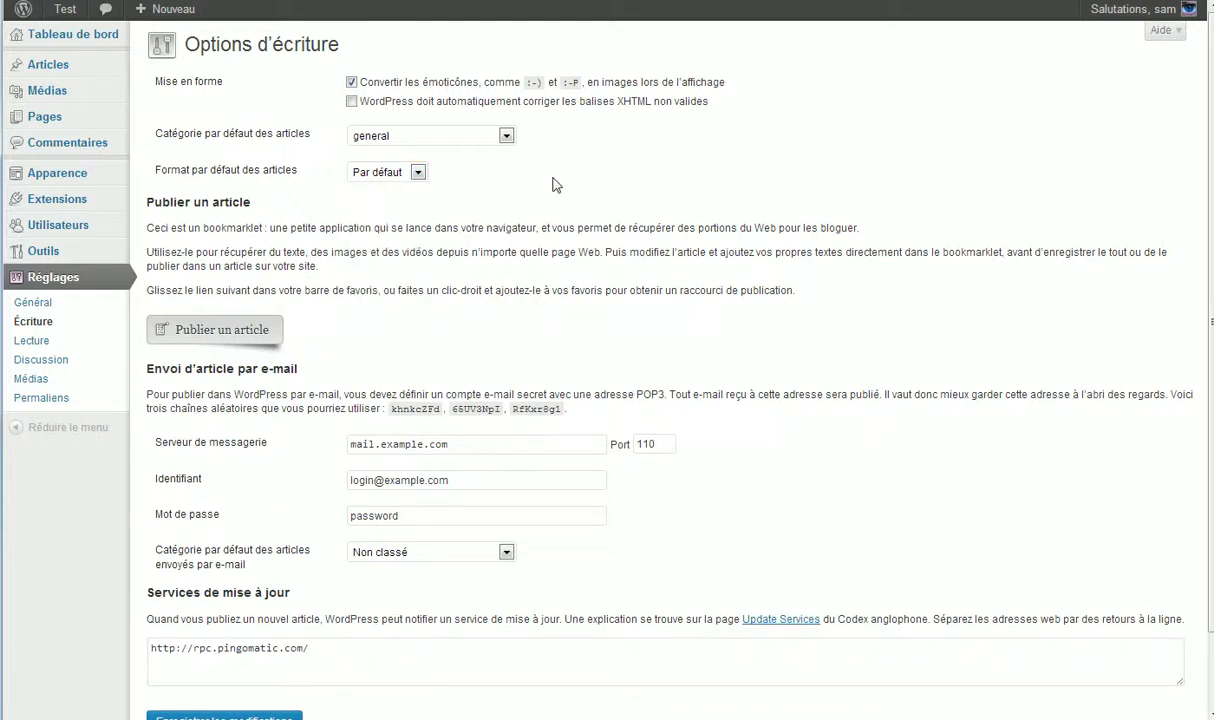
left_click(359, 175)
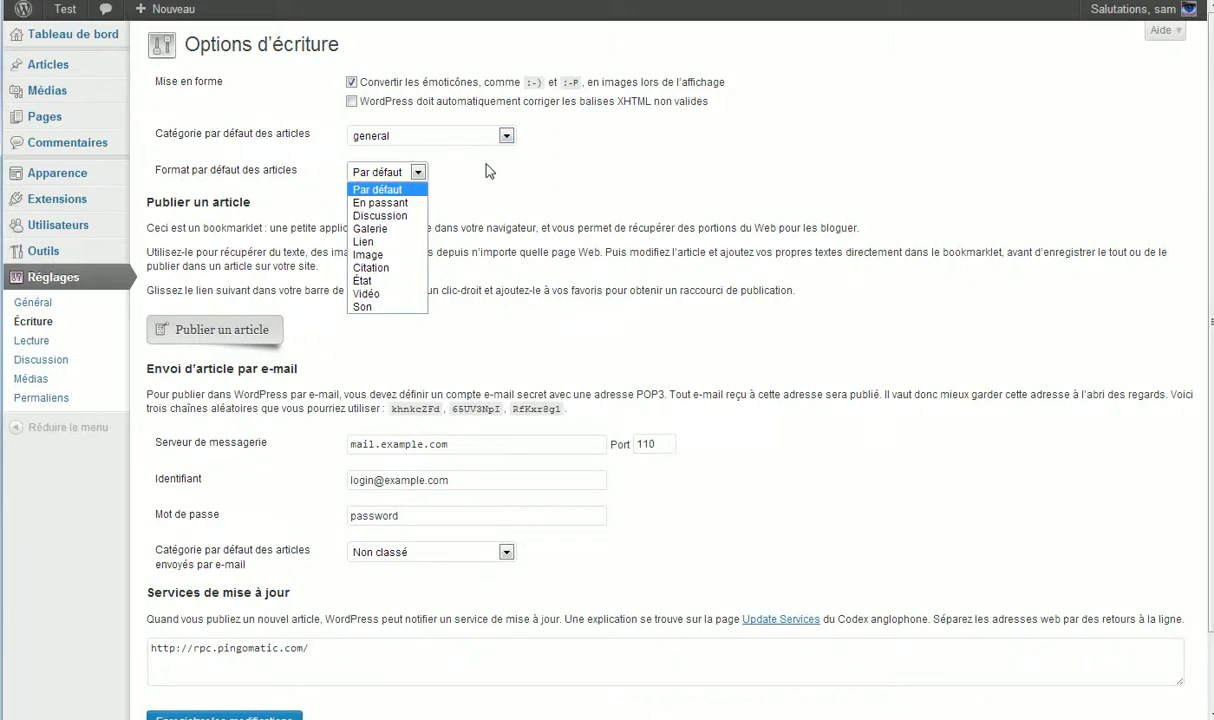
left_click(505, 195)
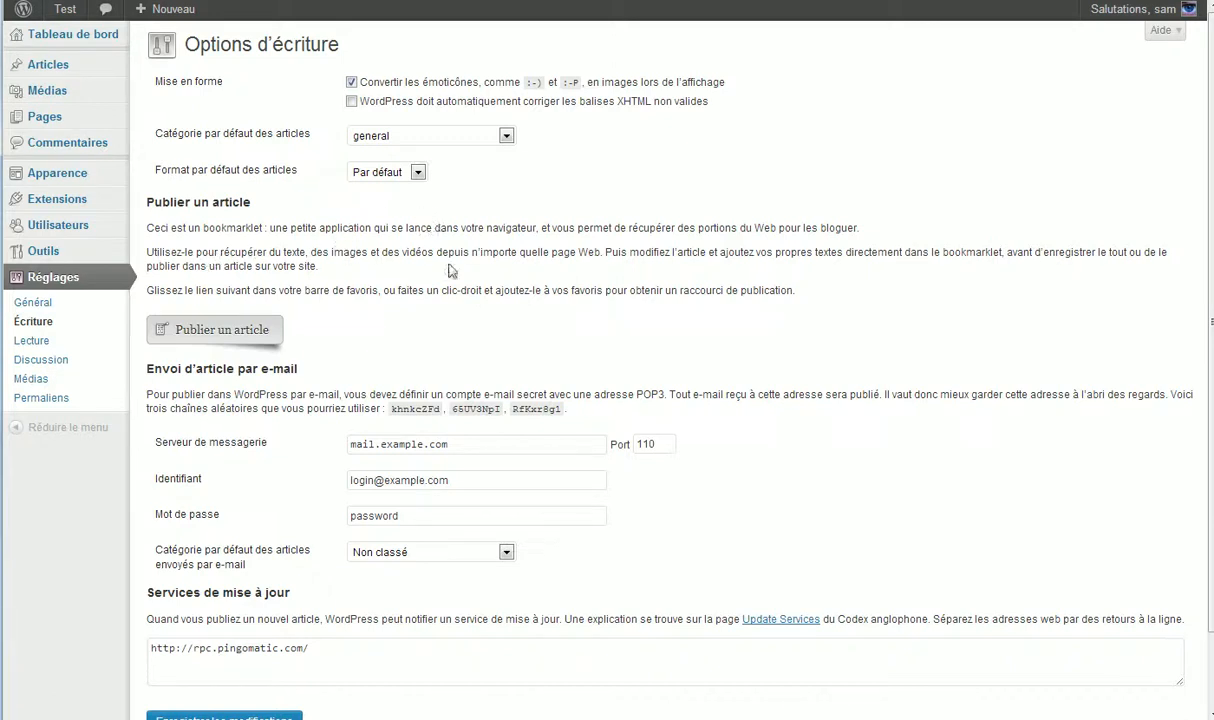
Examine the Publier un article bookmarklet section and the instructions for posting articles by e-mail
mouse_move(223, 331)
left_mouse_down()
mouse_move(214, 322)
mouse_move(362, 305)
mouse_move(305, 254)
mouse_move(406, 207)
mouse_move(590, 2)
mouse_move(435, 278)
mouse_move(240, 318)
left_mouse_up()
left_click_drag(317, 228, 462, 285)
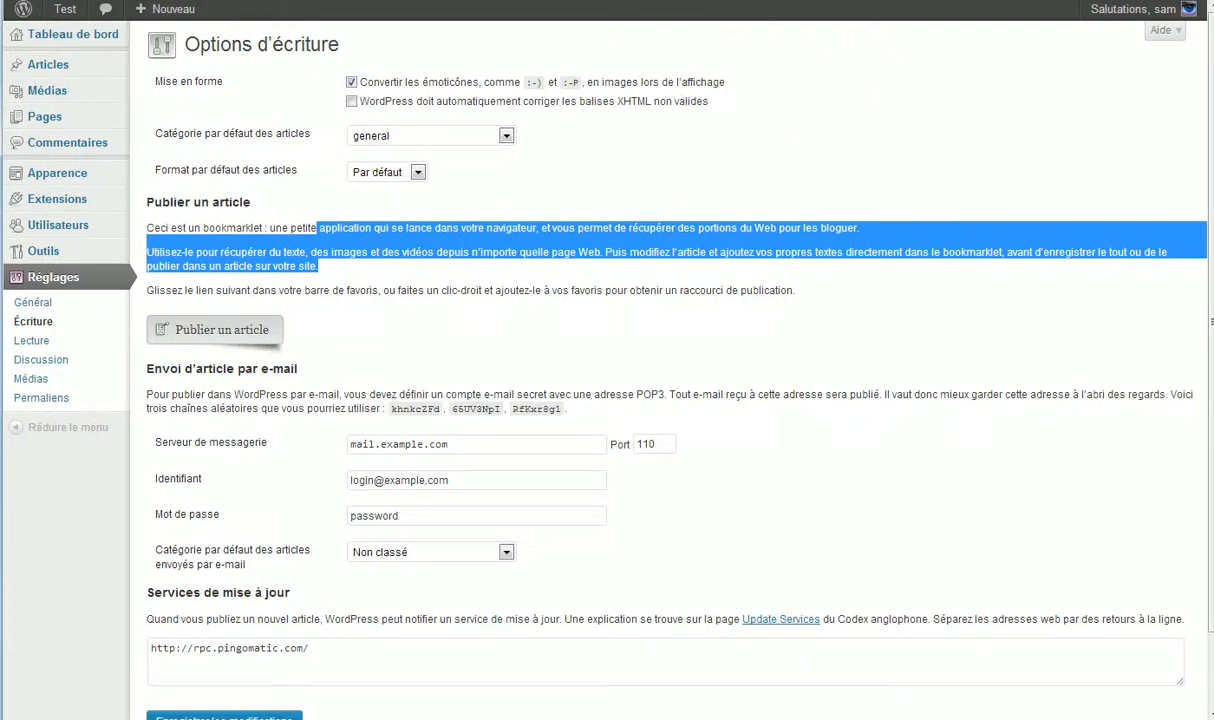
left_click(631, 290)
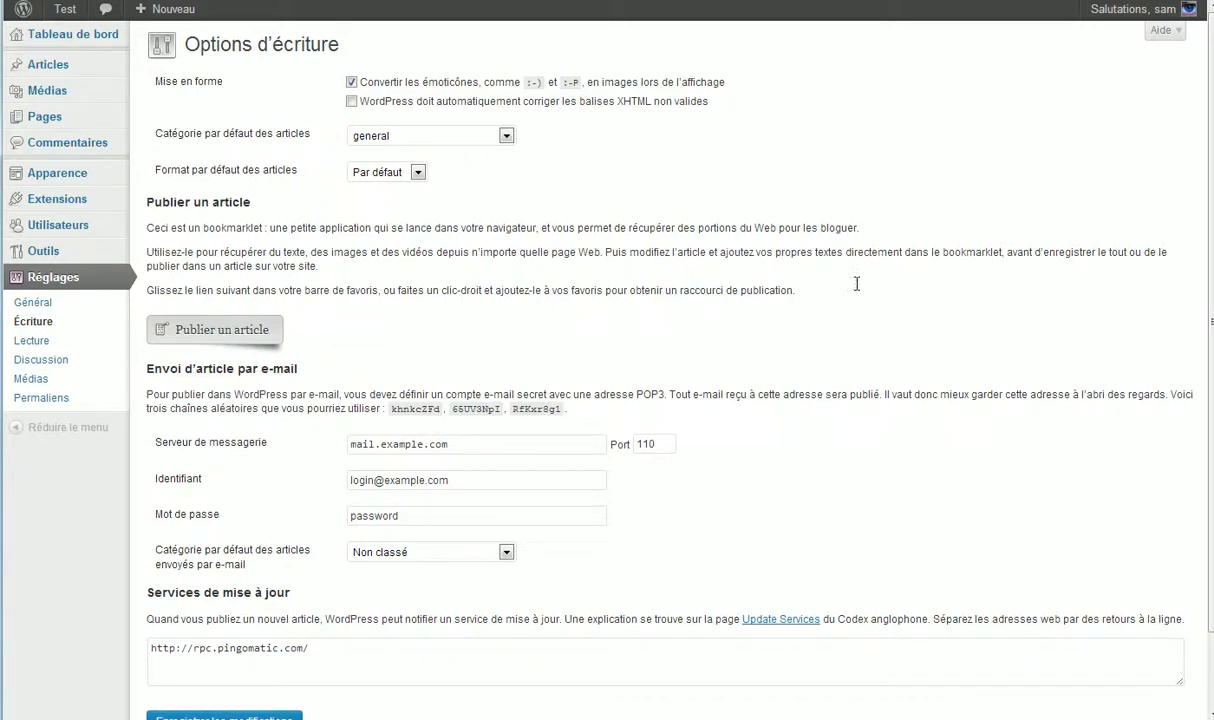
scroll(855, 288, "down", 2)
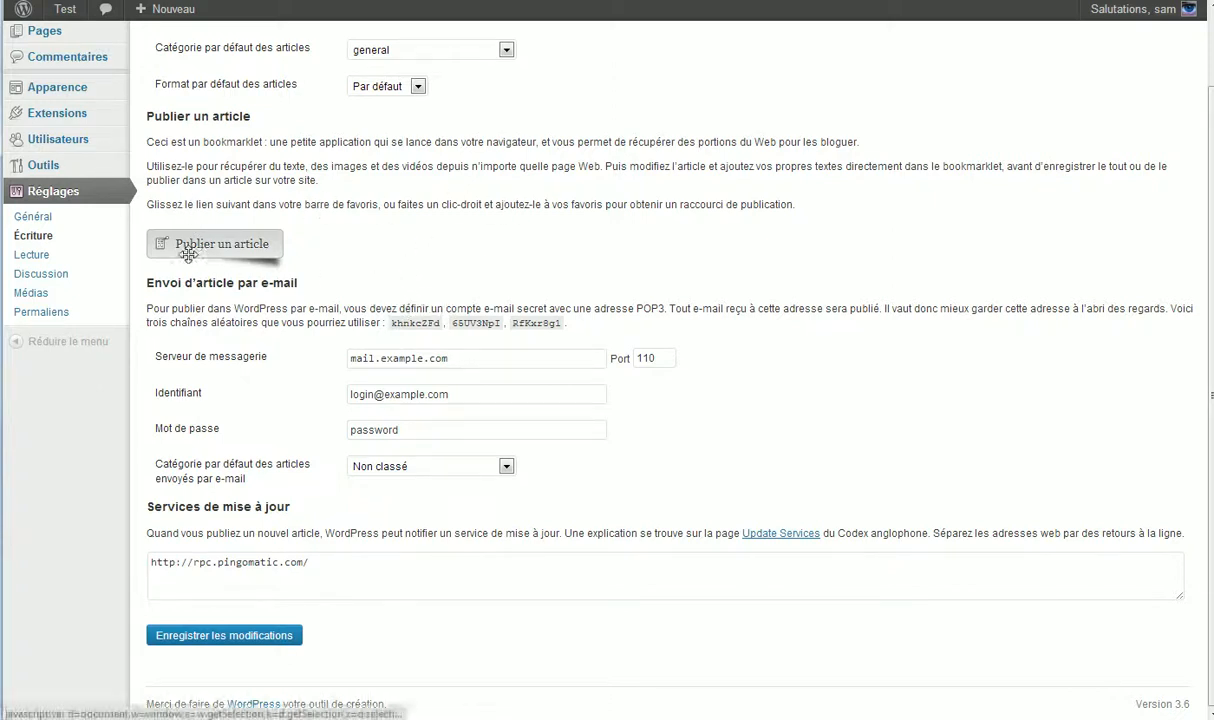
left_click_drag(162, 280, 672, 311)
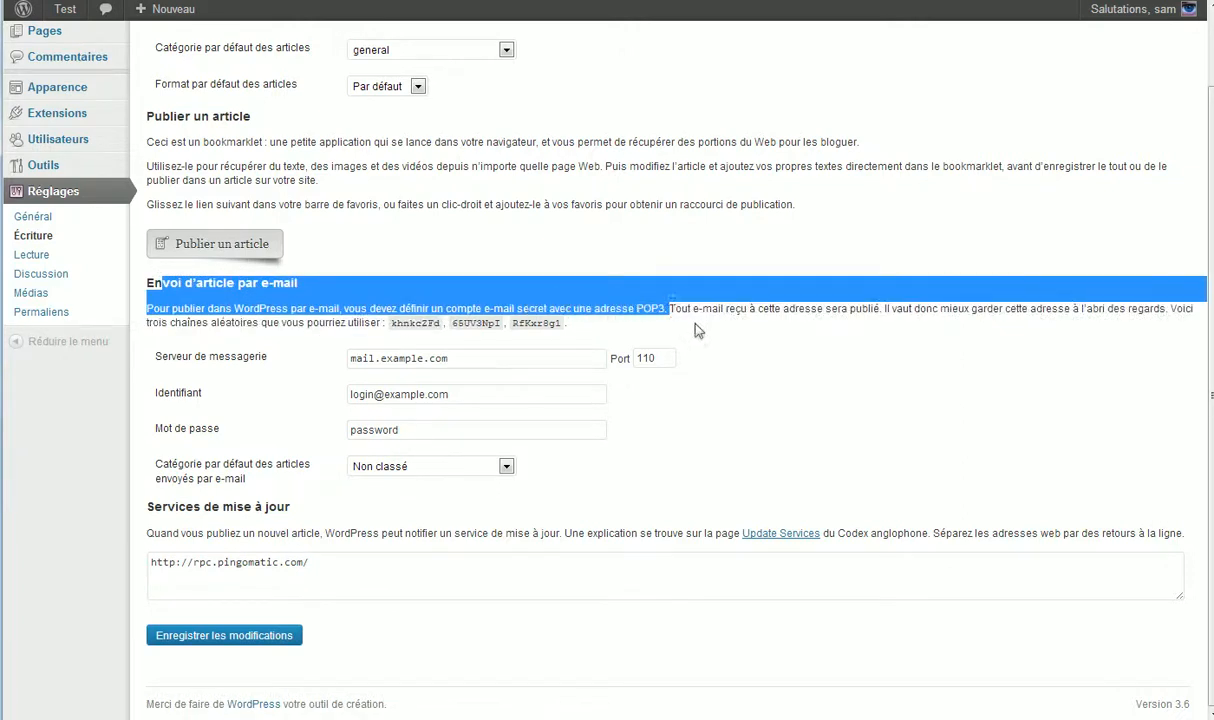
left_click(697, 330)
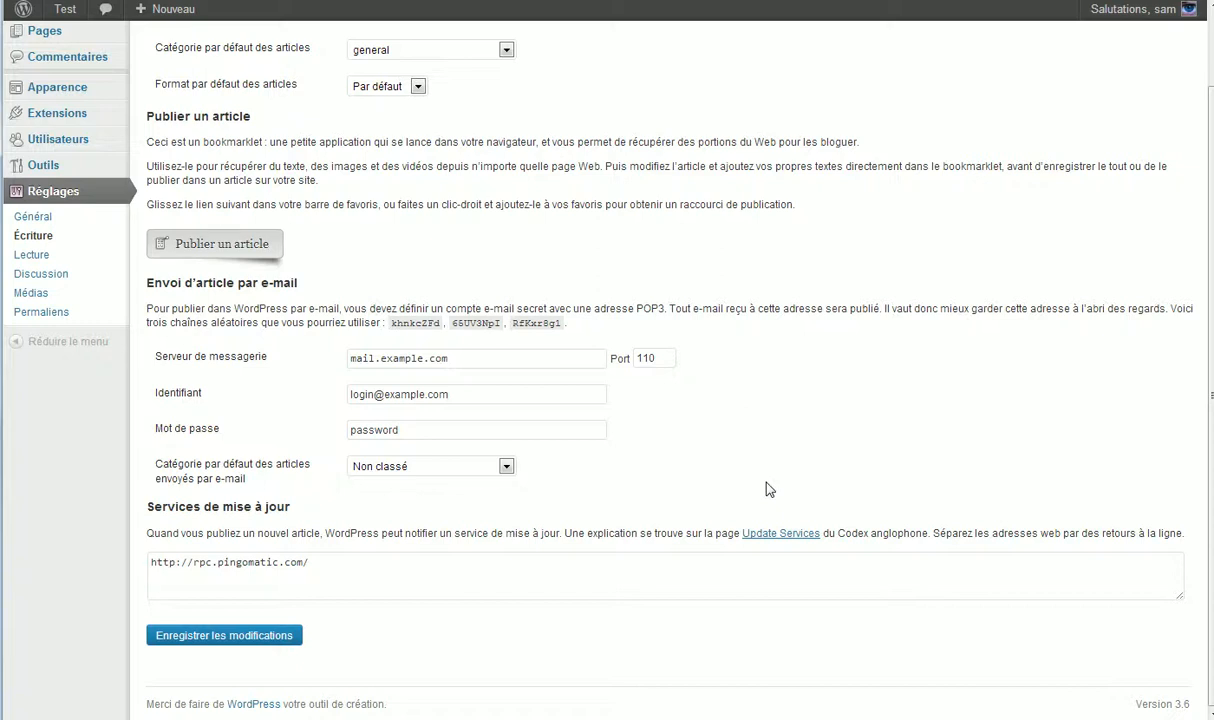
Set the default category for posts sent by e-mail to Les demos and check the mail account's login field
left_click(478, 465)
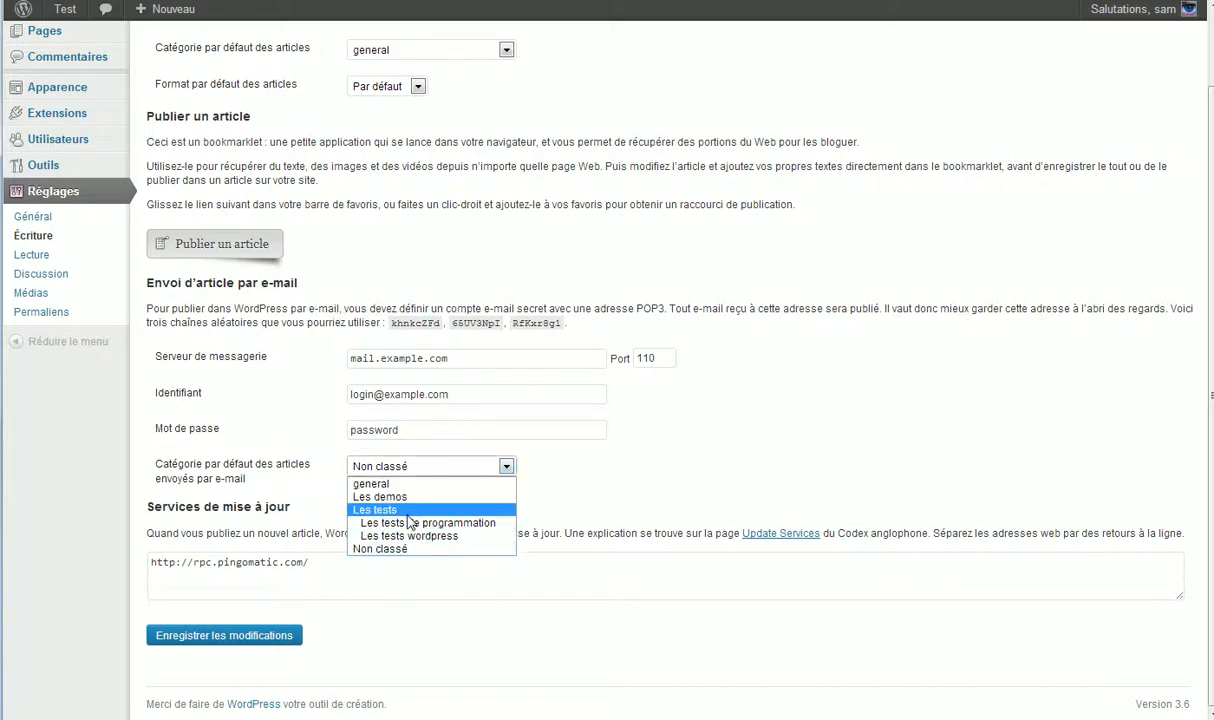
left_click(385, 497)
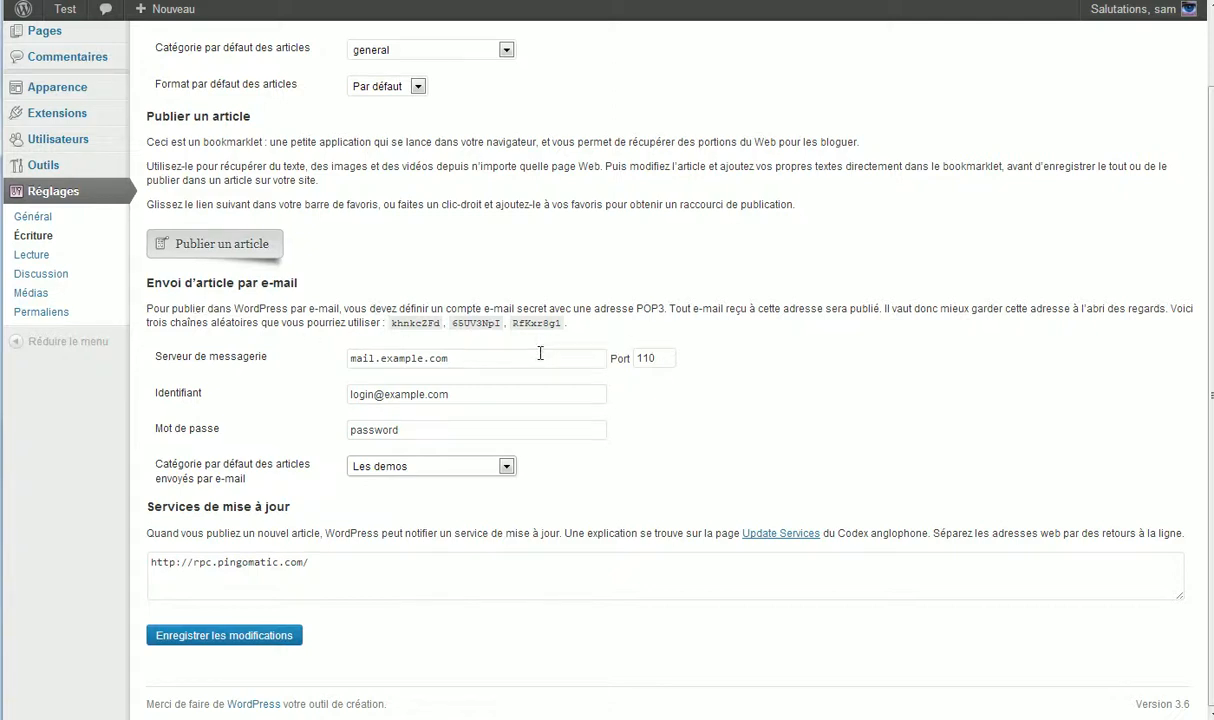
left_click_drag(520, 393, 292, 370)
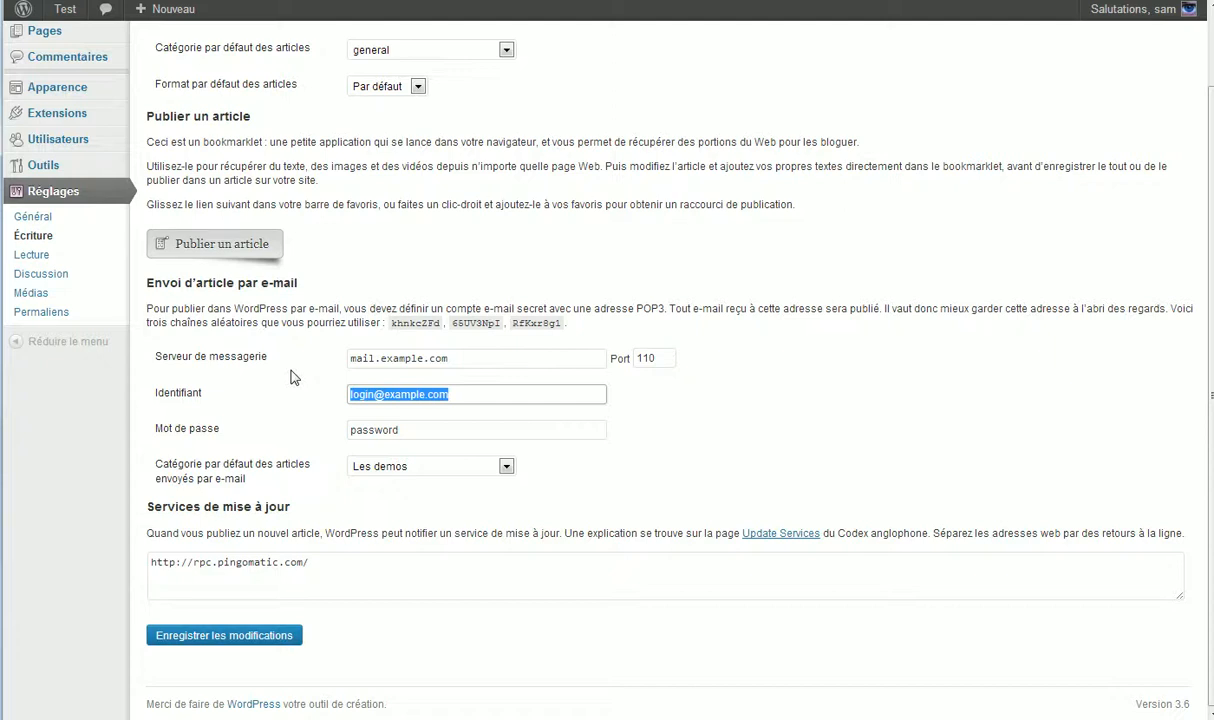
left_click(826, 432)
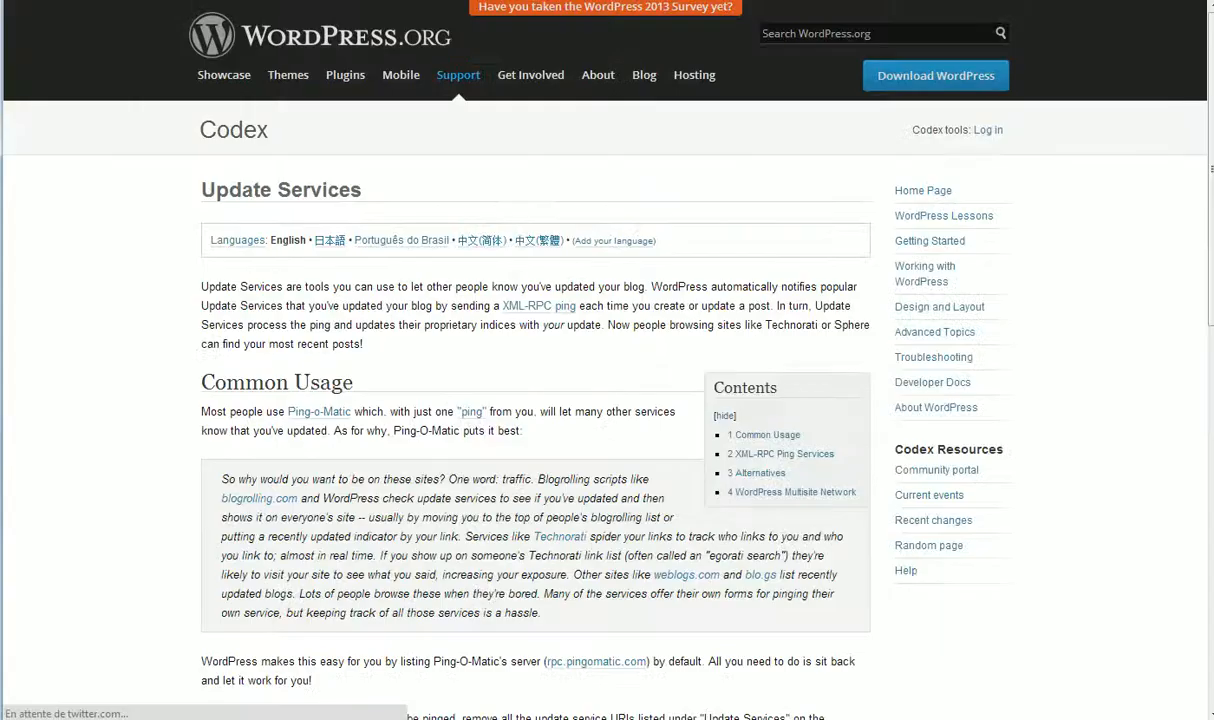
Read the Update Services documentation, return to the update services section, and open the reading settings
scroll(400, 140, "down", 6)
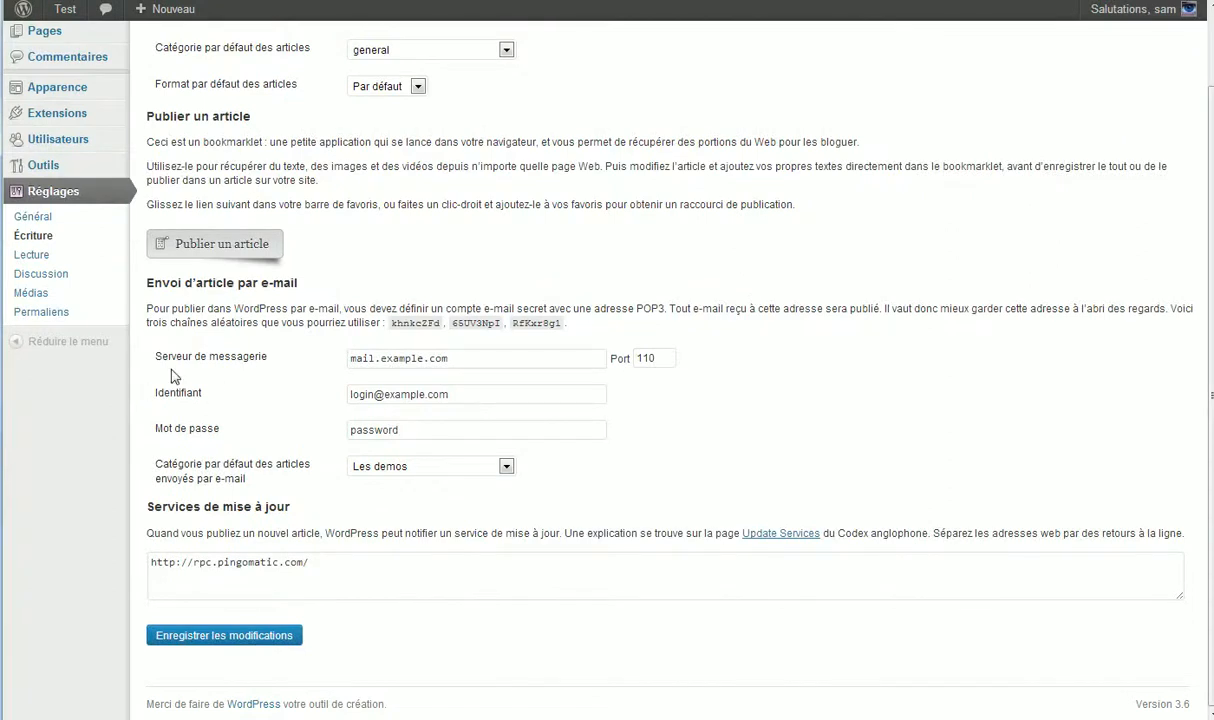
left_click_drag(141, 507, 286, 507)
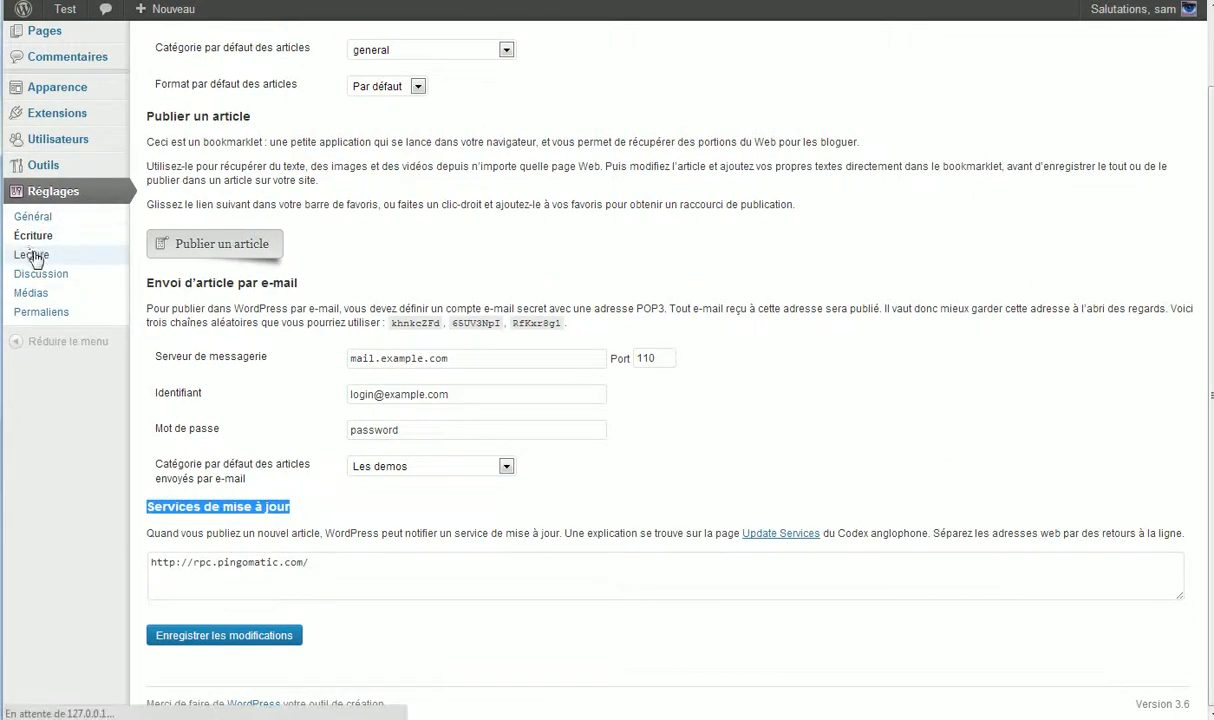
mouse_move(55, 267)
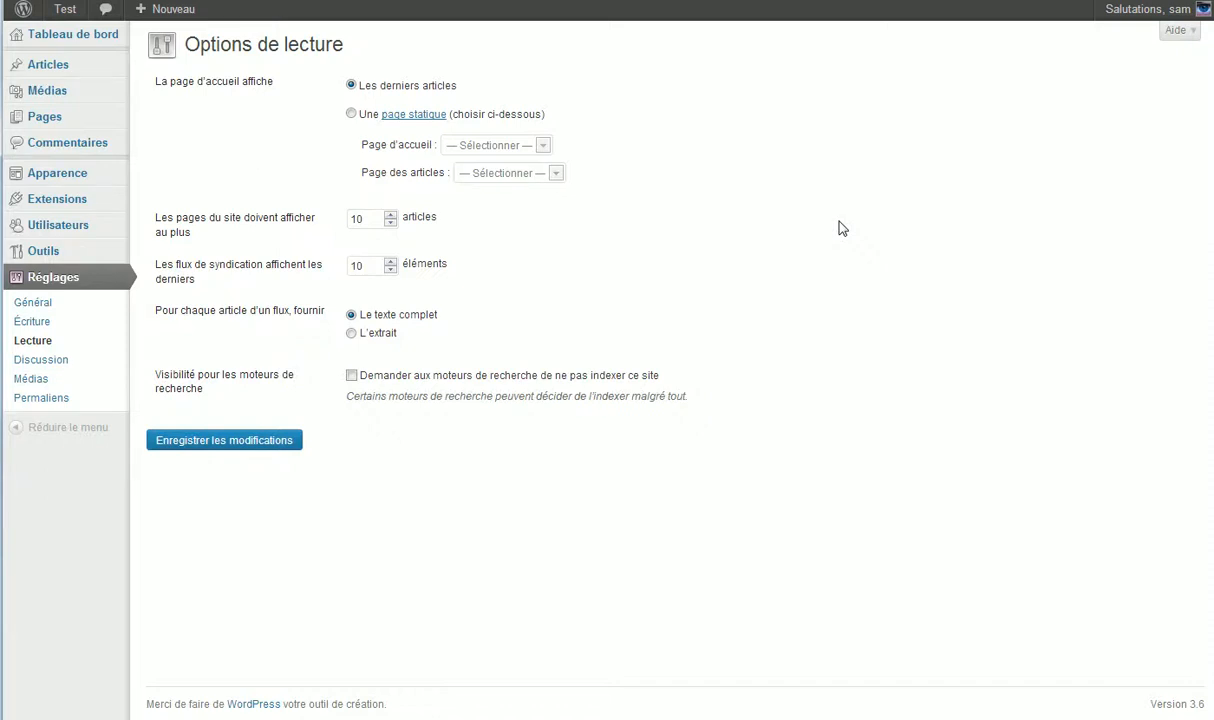
Try Page d'exemple as both the static home page and the posts page, and switch the front page back to the latest posts
left_click(351, 114)
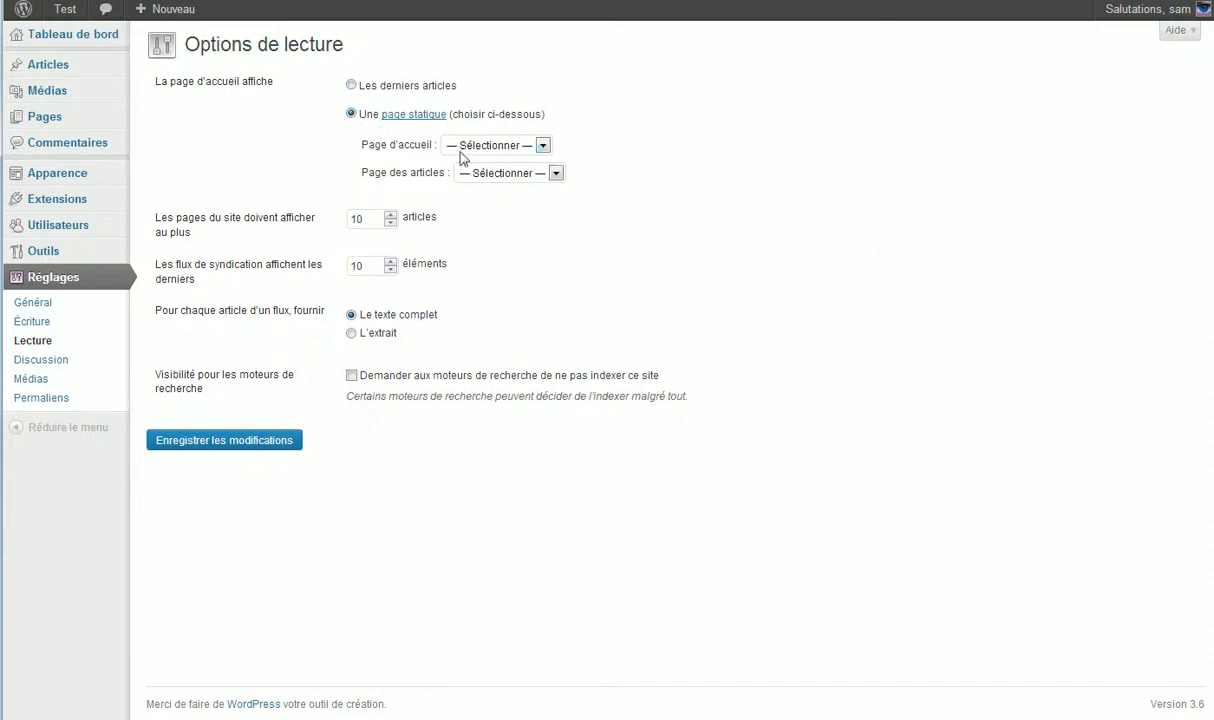
left_click(493, 150)
left_click(361, 148)
left_click(482, 148)
mouse_move(125, 112)
left_click(495, 176)
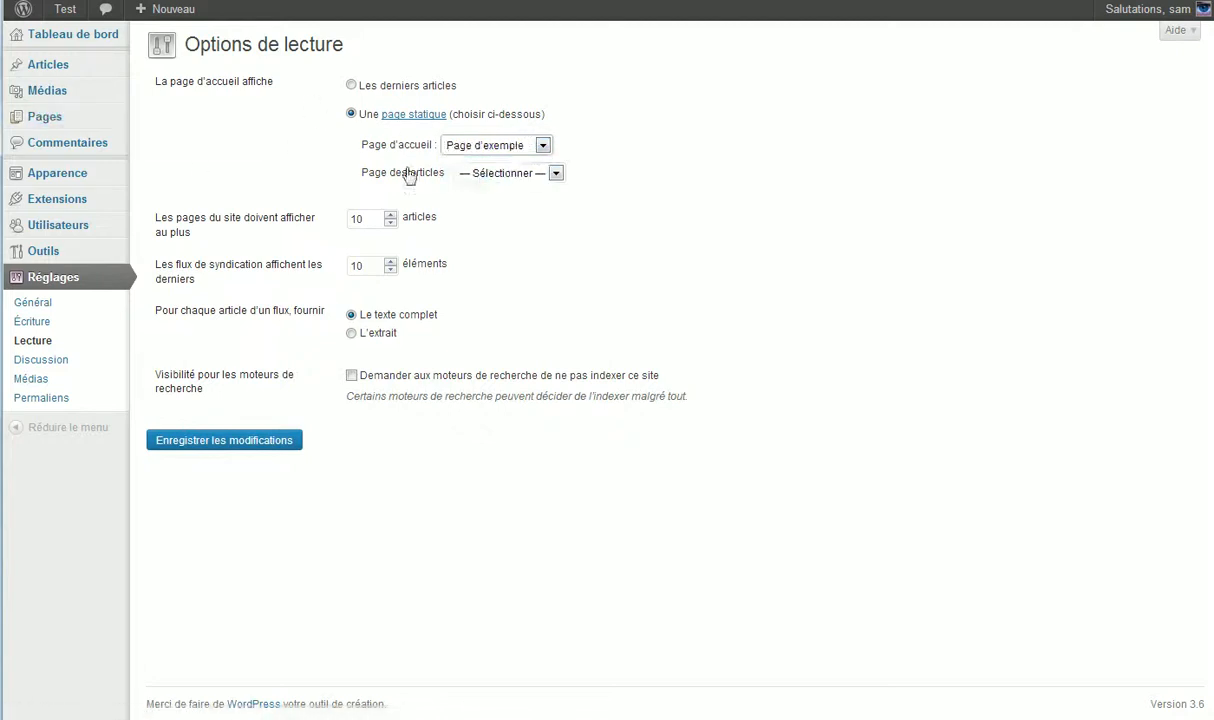
left_click(520, 172)
left_click(497, 203)
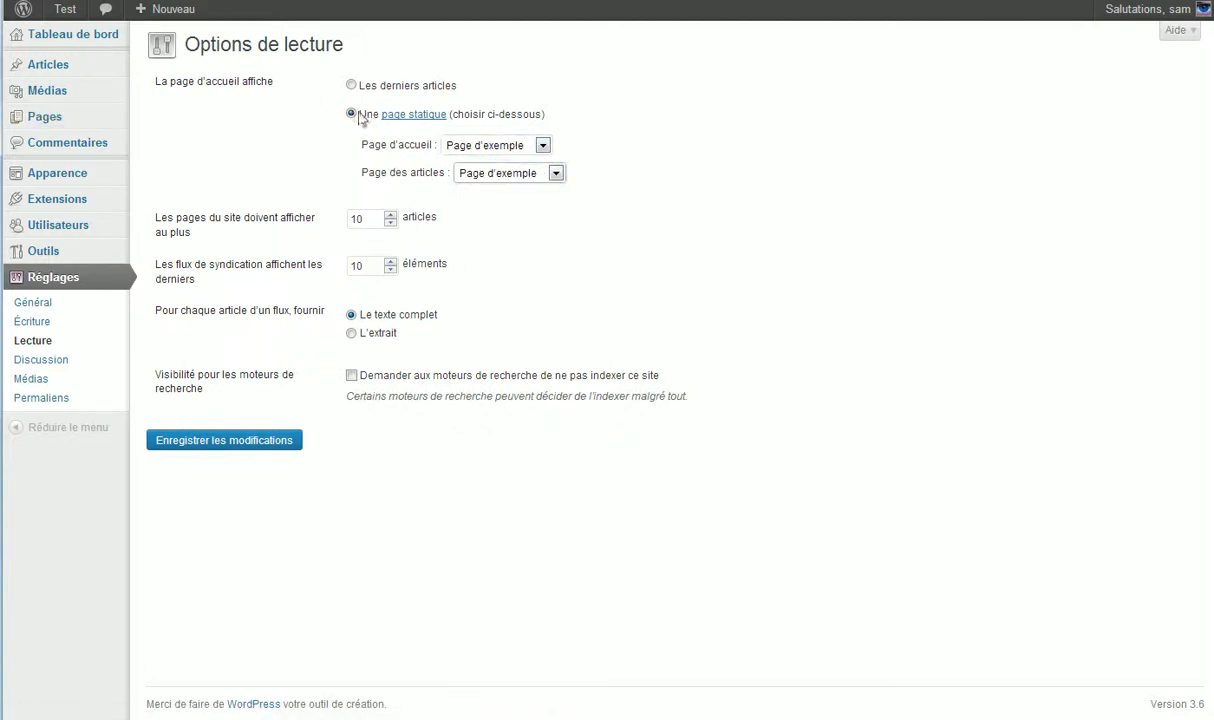
left_click(351, 85)
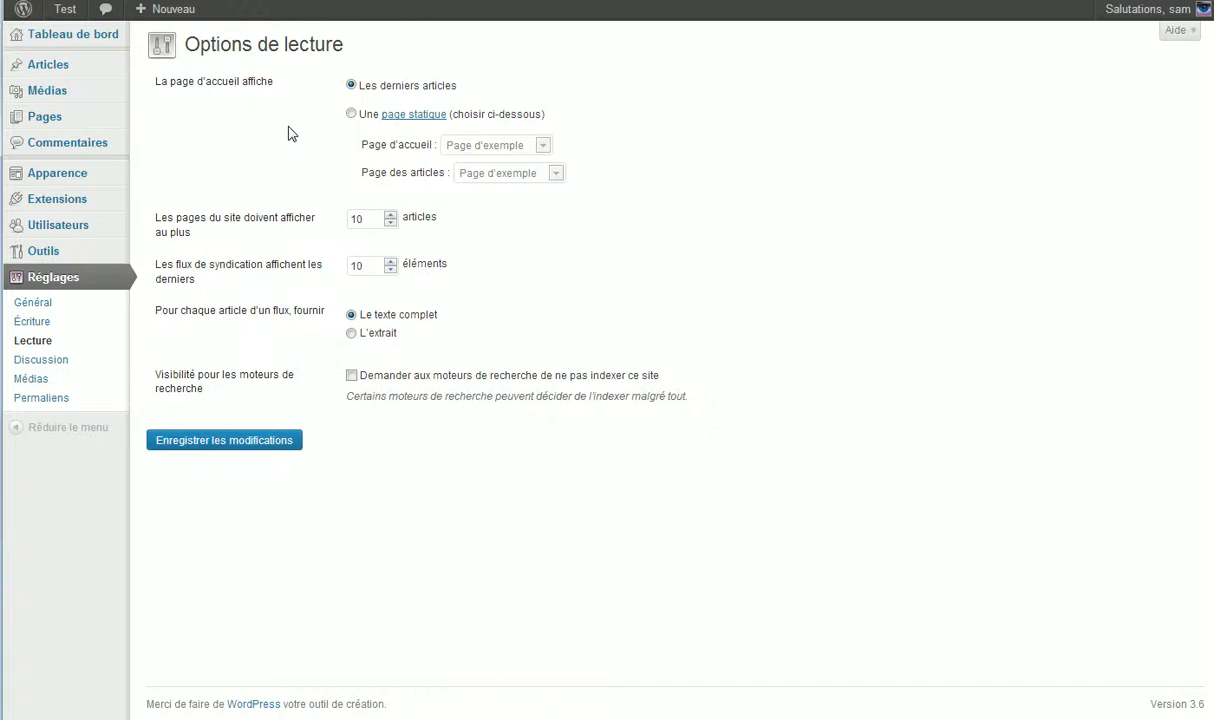
Examine the settings for posts per page, syndication feed items and search engine visibility in the reading options
left_click_drag(155, 213, 263, 238)
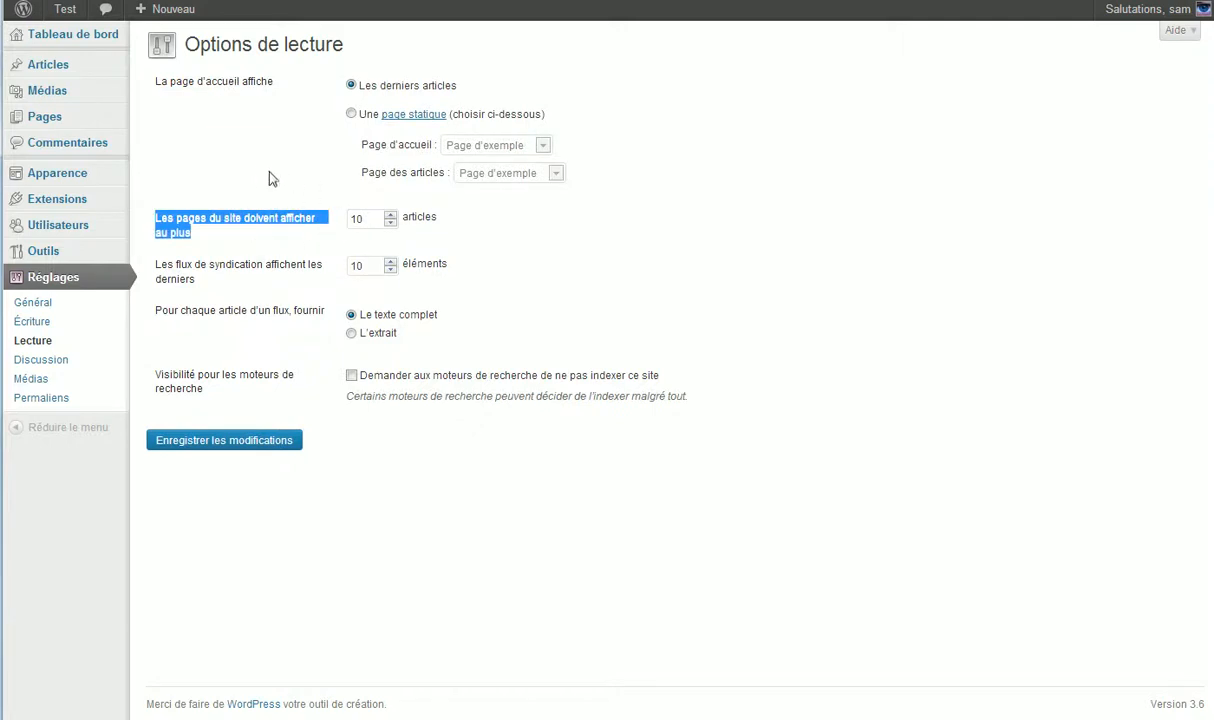
left_click(241, 218)
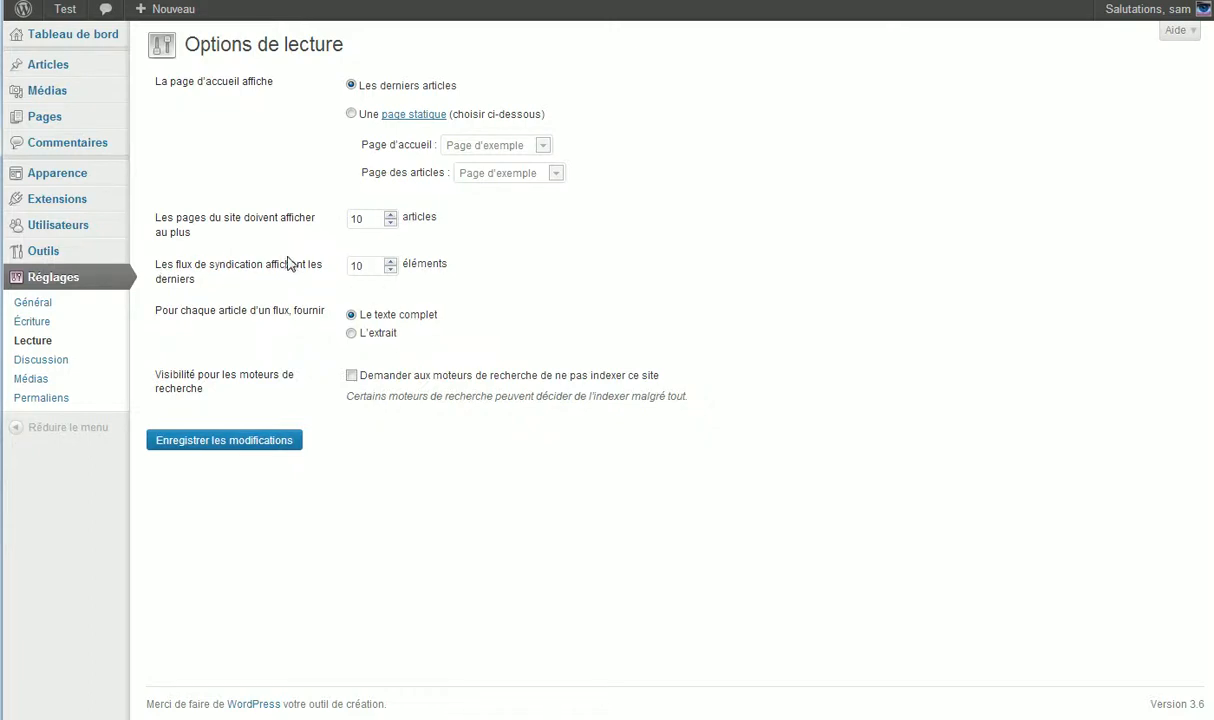
left_click_drag(377, 265, 303, 262)
left_click(511, 254)
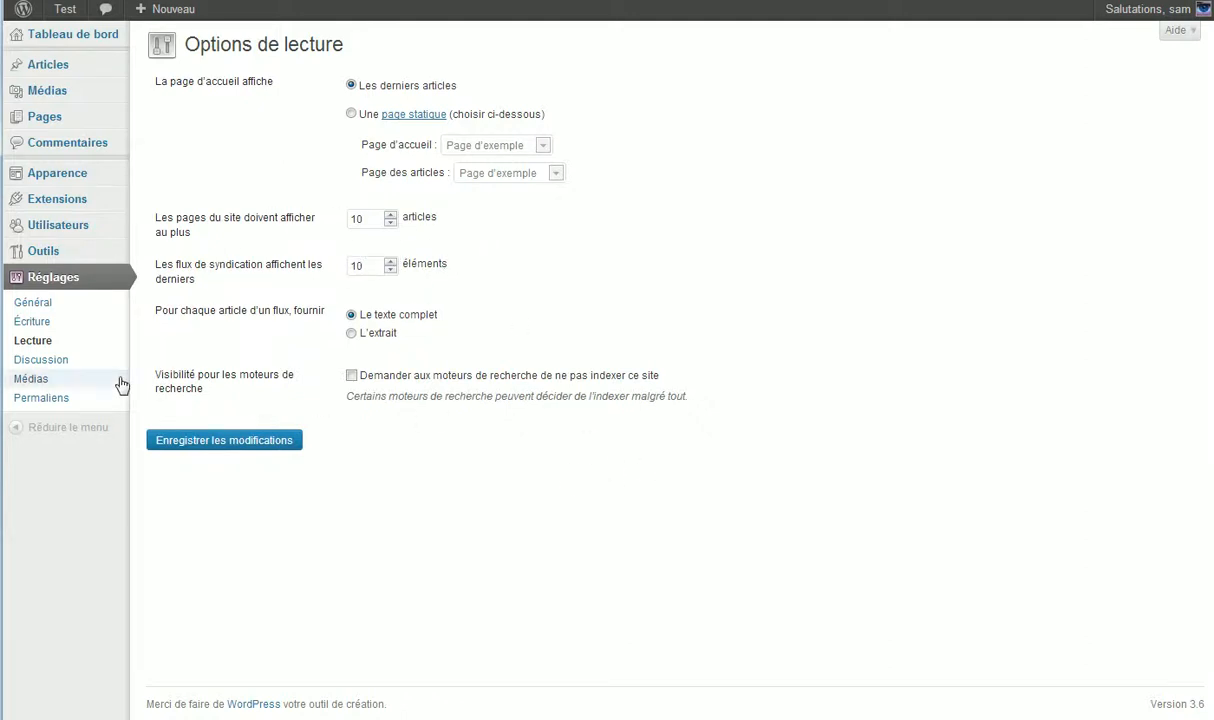
left_click_drag(172, 375, 295, 375)
left_click(290, 380)
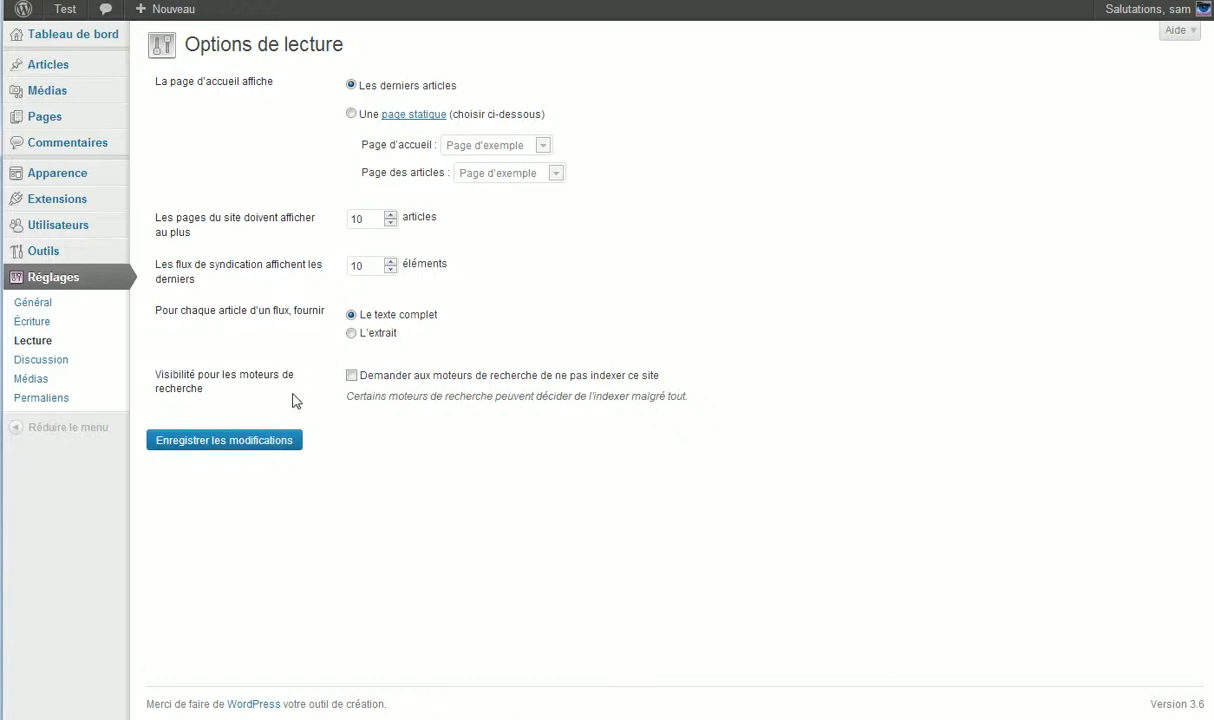
left_click(352, 376)
left_click(353, 379)
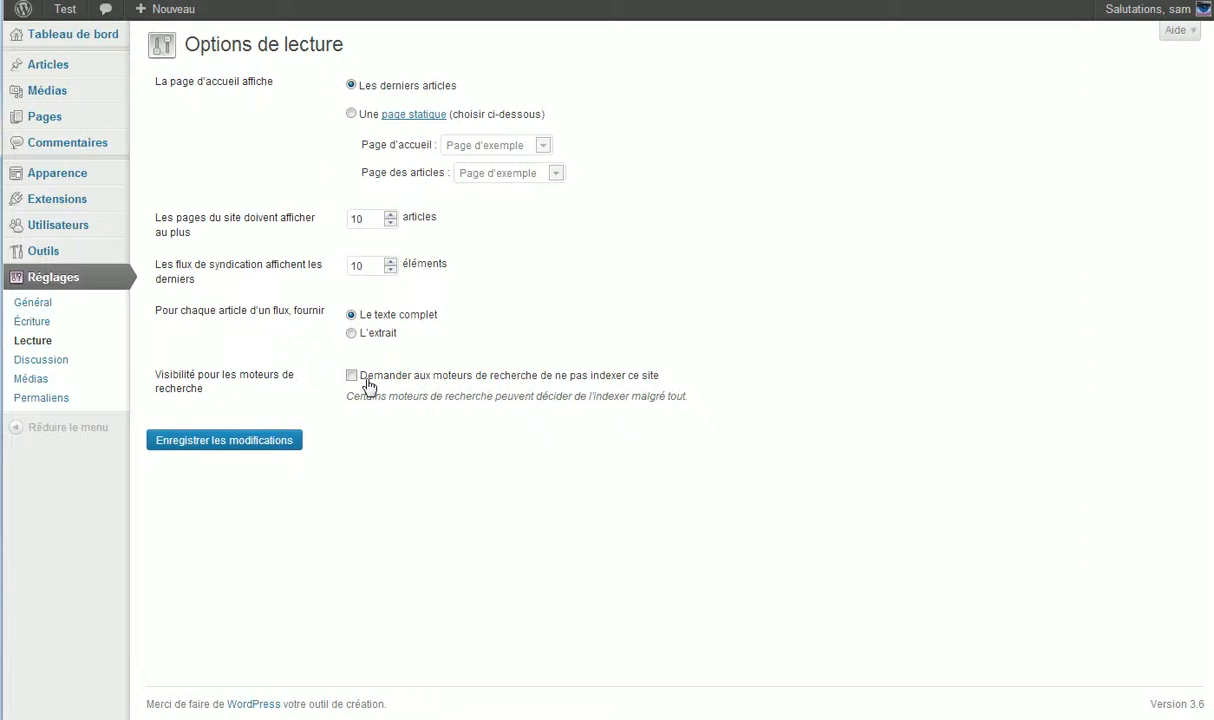
Open the media settings and examine the medium and large image sizes, comparing them with the content area of the site
left_click(62, 384)
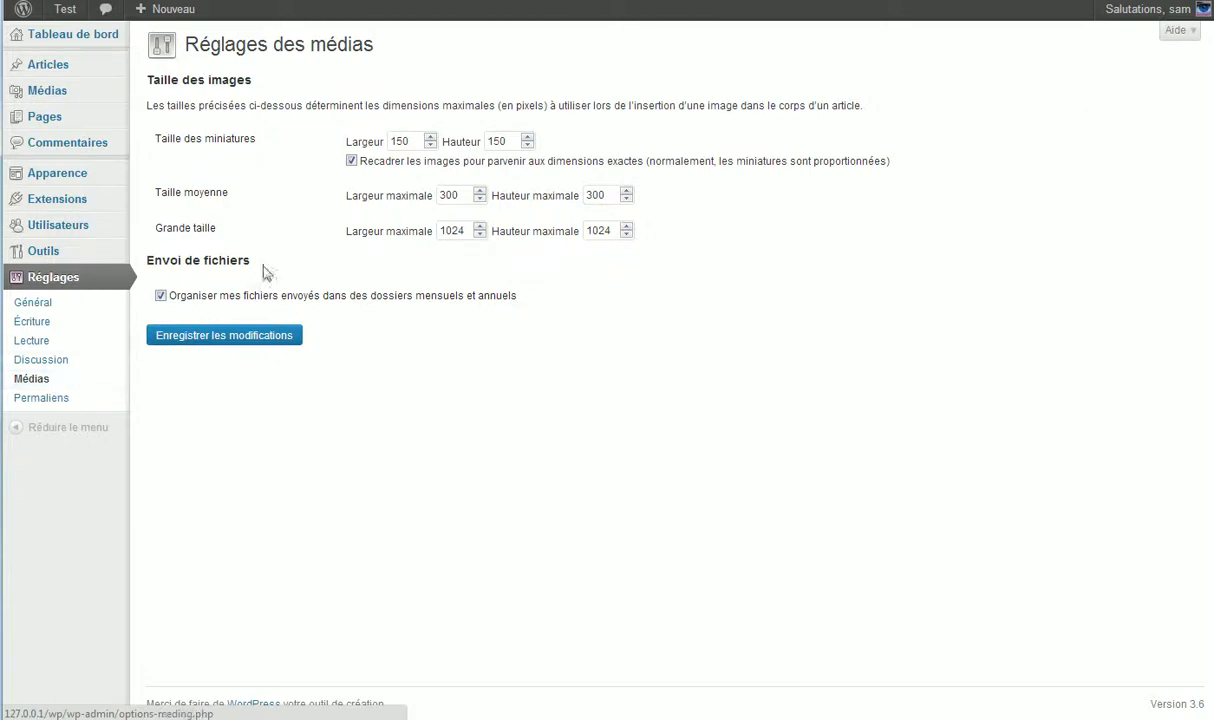
left_click_drag(162, 228, 228, 228)
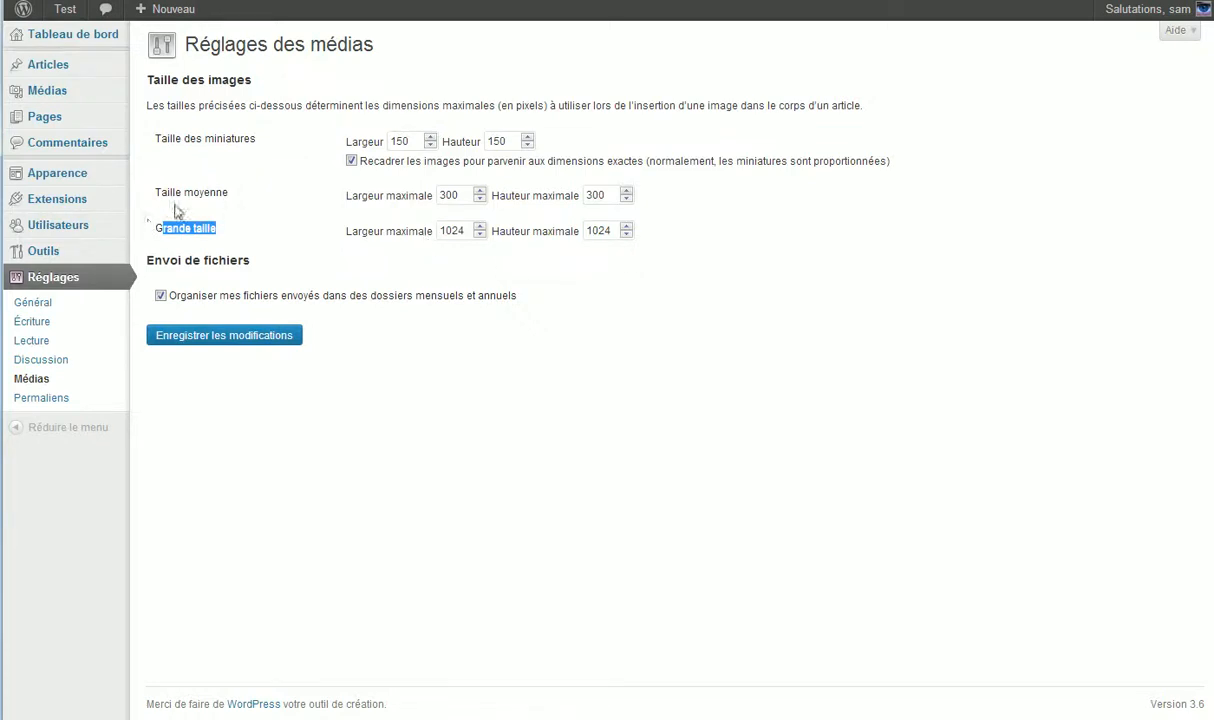
left_click_drag(152, 192, 434, 193)
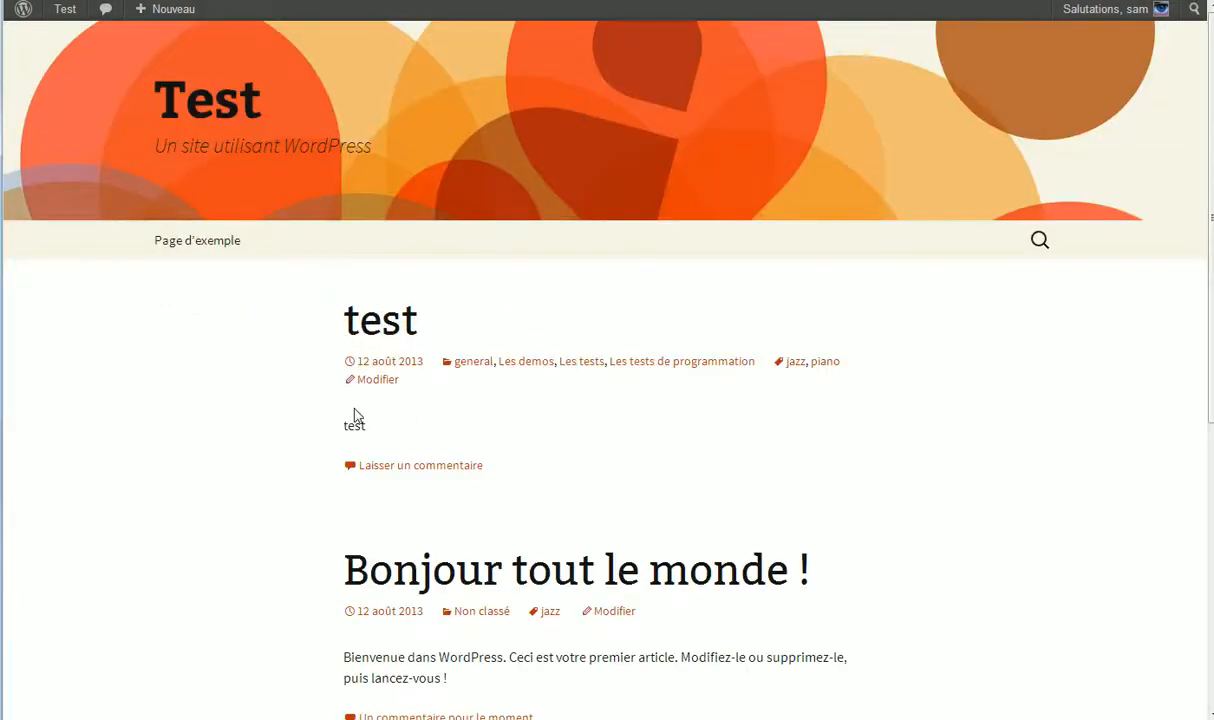
left_click_drag(349, 425, 356, 425)
left_click(845, 405)
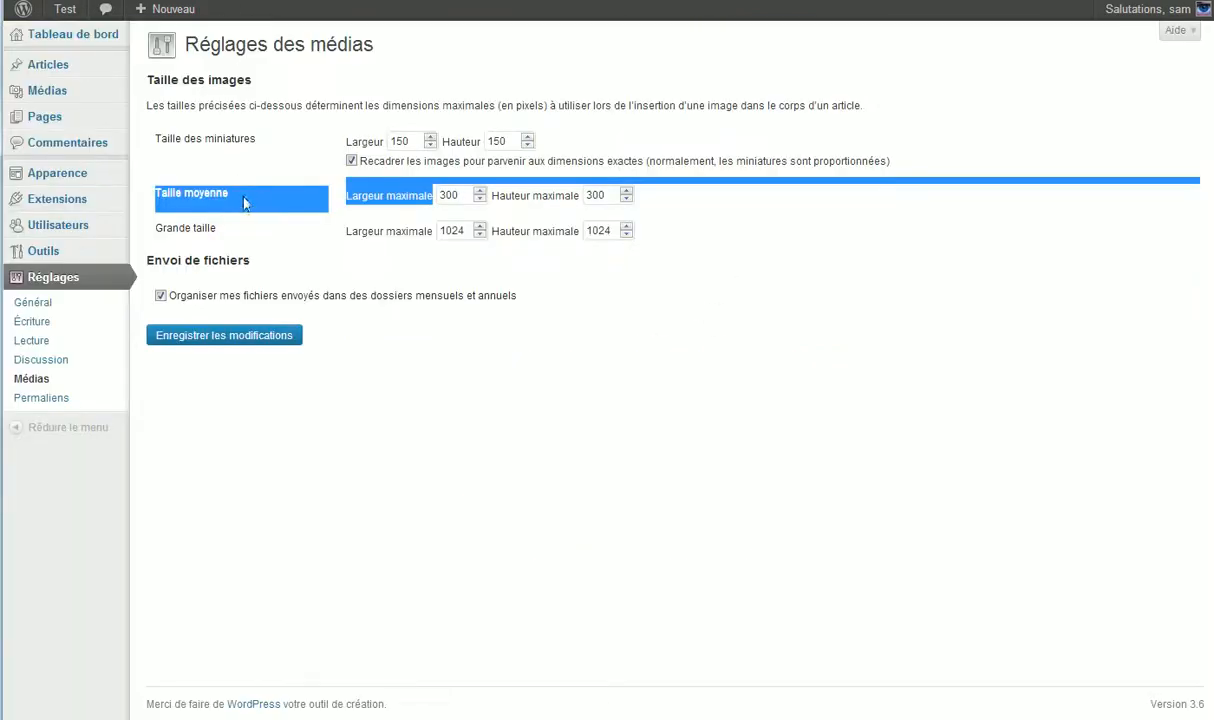
left_click(238, 207)
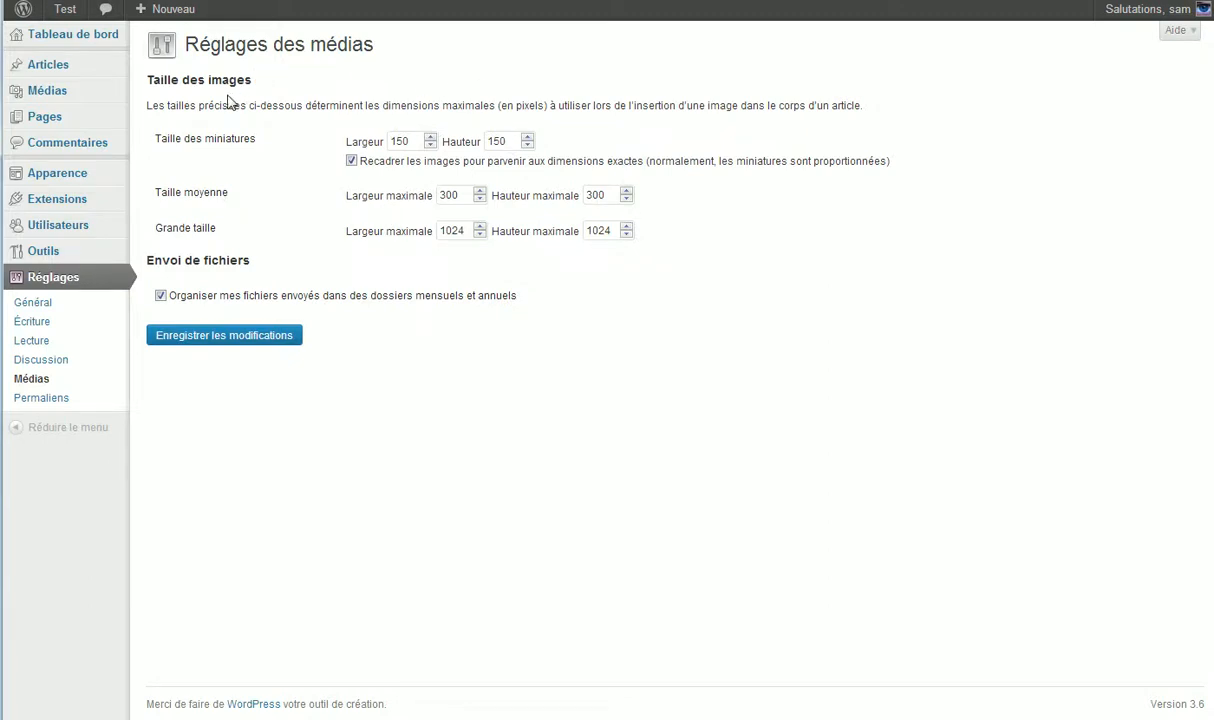
Turn off cropping thumbnails to exact dimensions and check the file upload section
left_click(351, 161)
double_click(418, 141)
left_click(352, 161)
left_click(352, 161)
left_click_drag(407, 141, 347, 127)
left_click(266, 185)
left_click_drag(161, 262, 270, 262)
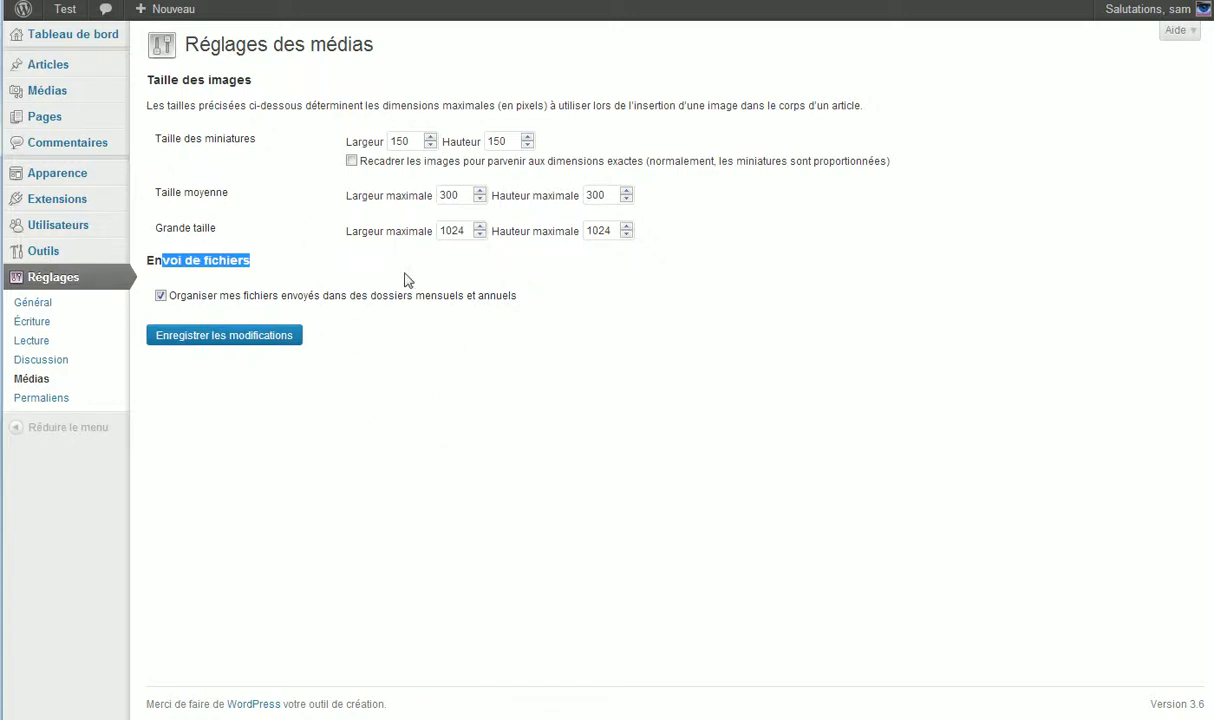
Open the permalink settings and compare the Nom de l'article, Mois et titre, Date et titre and Structure personnalisée URL formats
left_click(70, 404)
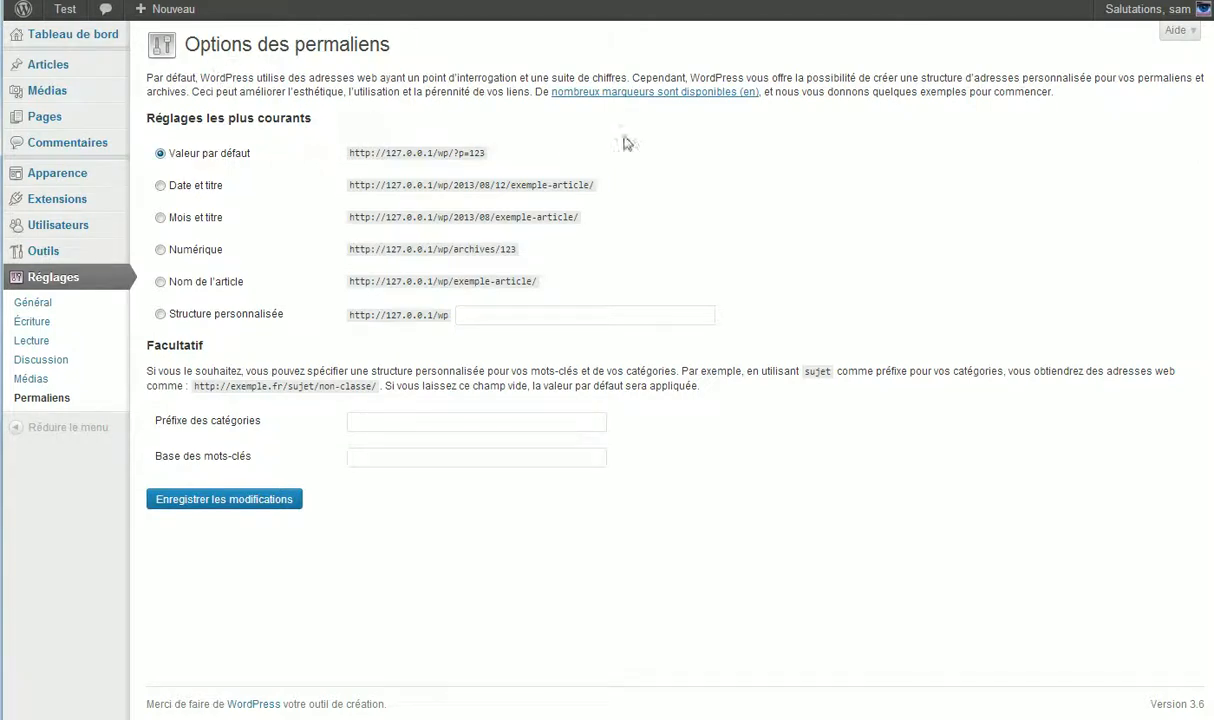
left_click_drag(486, 153, 458, 153)
left_click(219, 288)
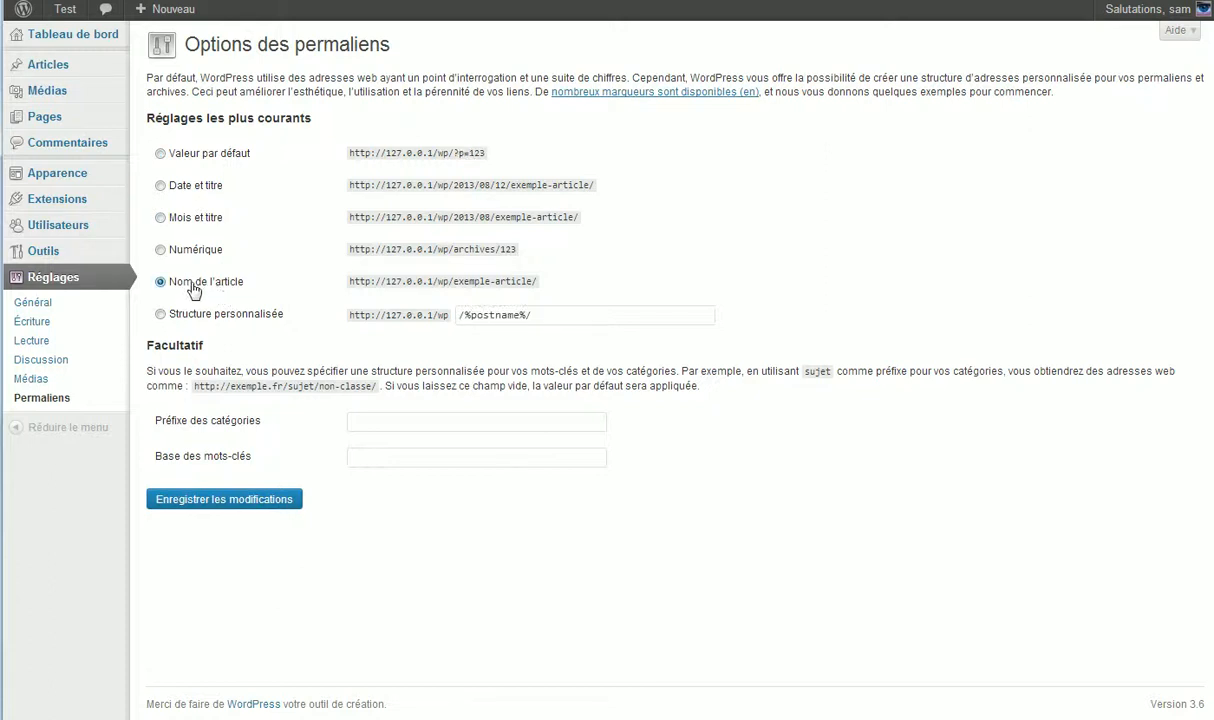
left_click(205, 220)
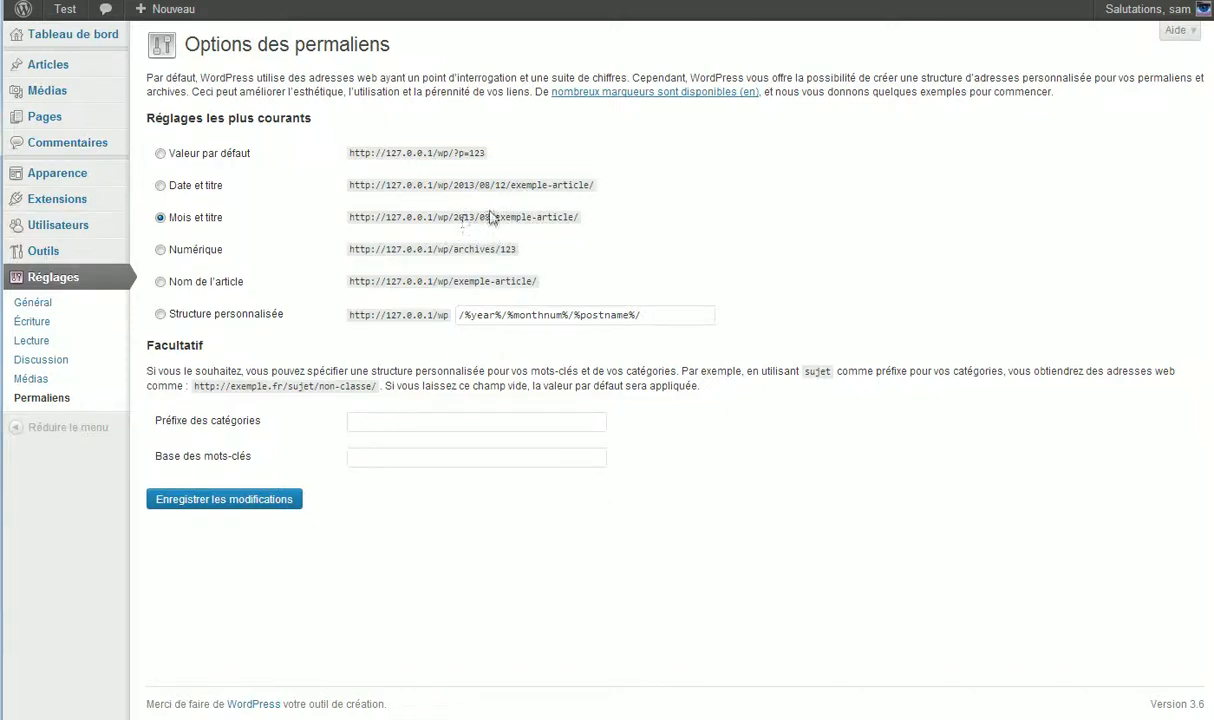
left_click(215, 282)
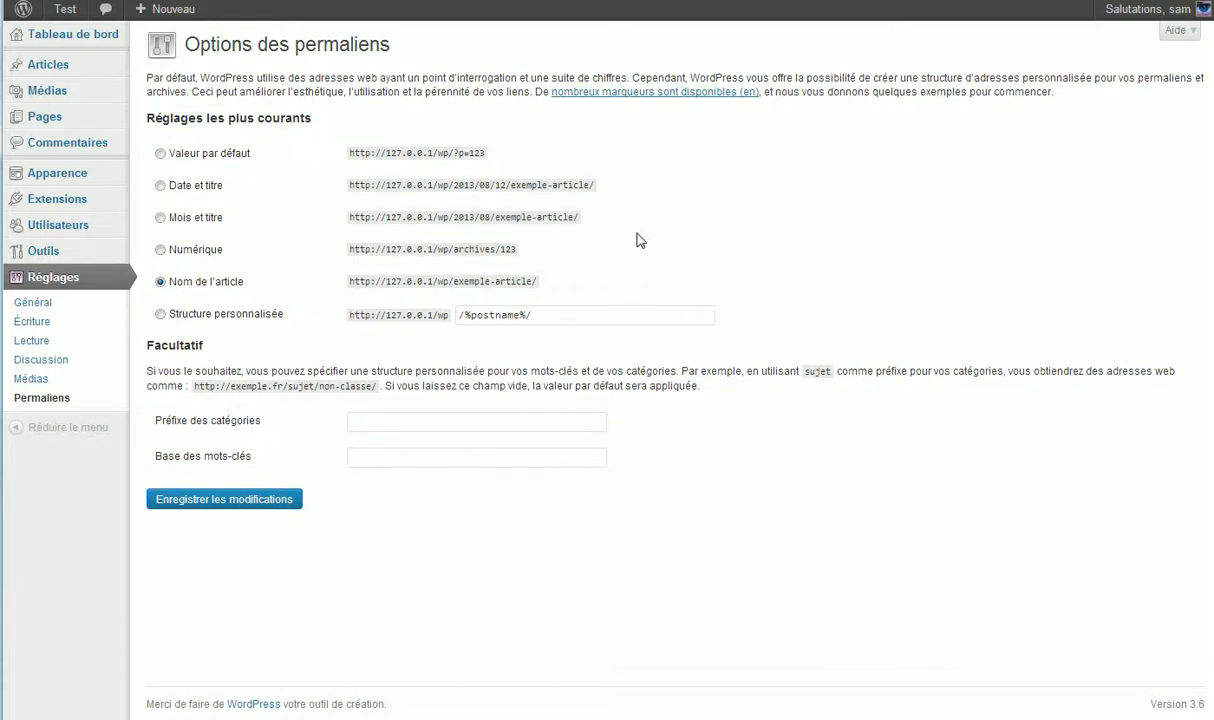
left_click(213, 195)
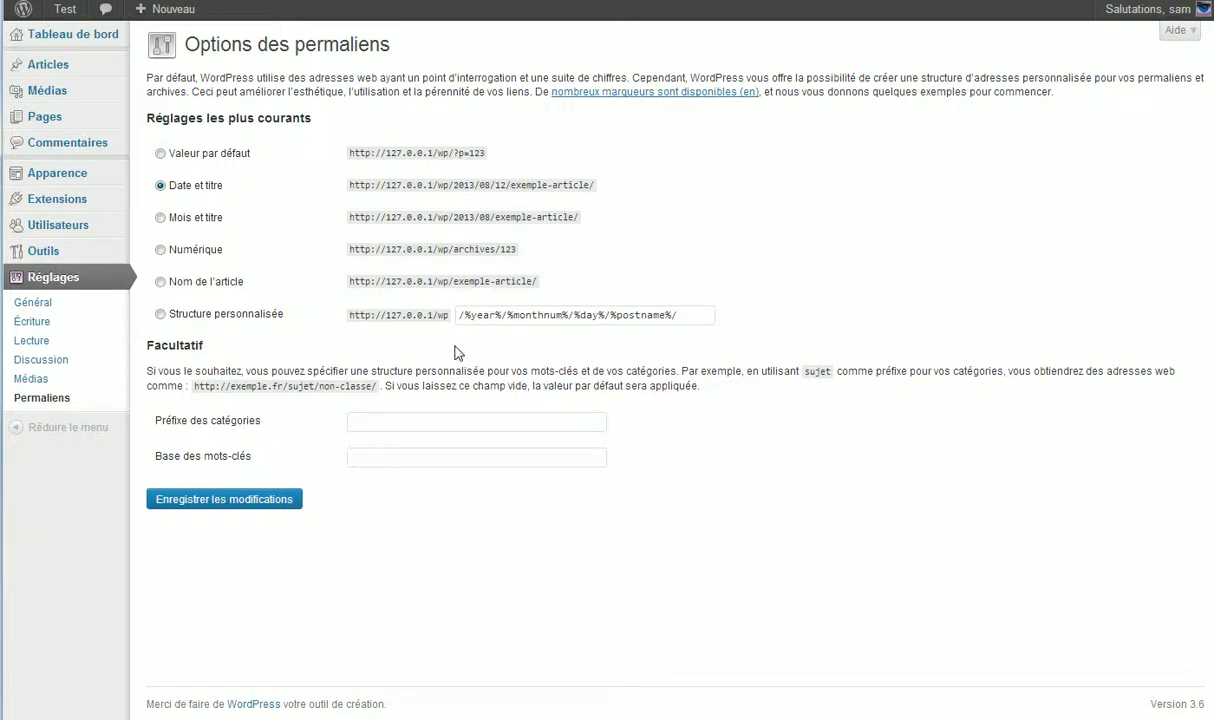
left_click(211, 225)
left_click(213, 313)
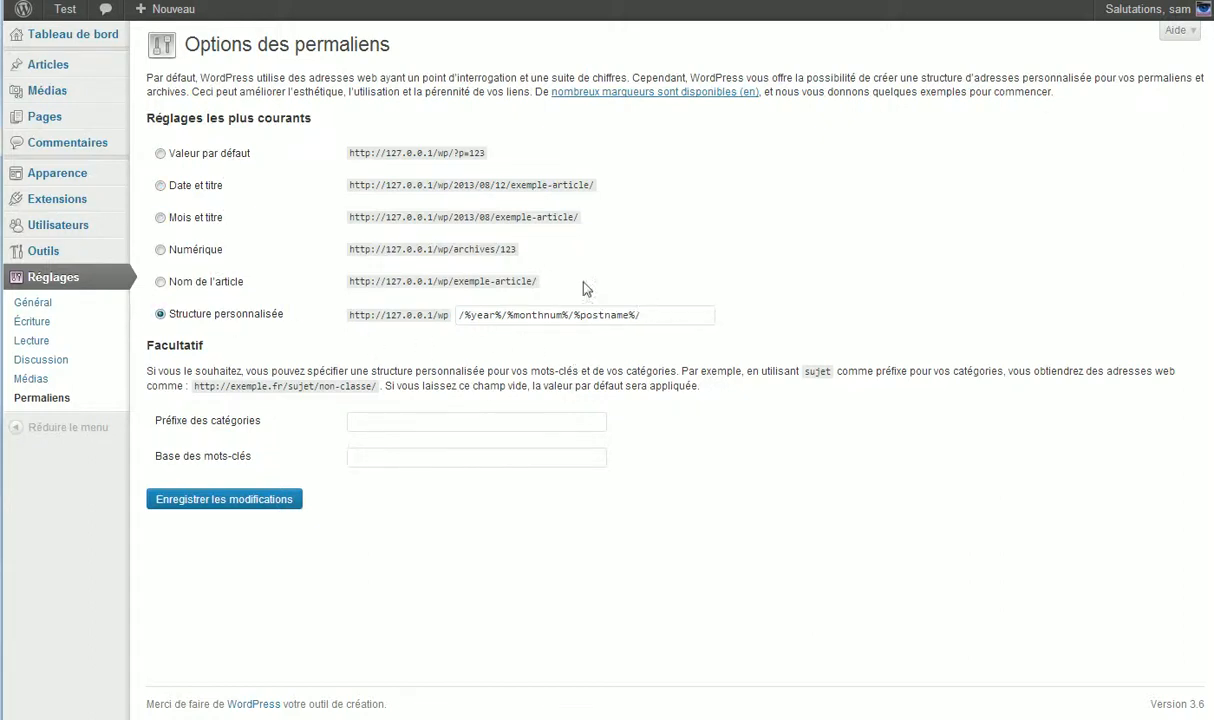
Read the Structure Tags section of the Using Permalinks documentation
left_click(637, 93)
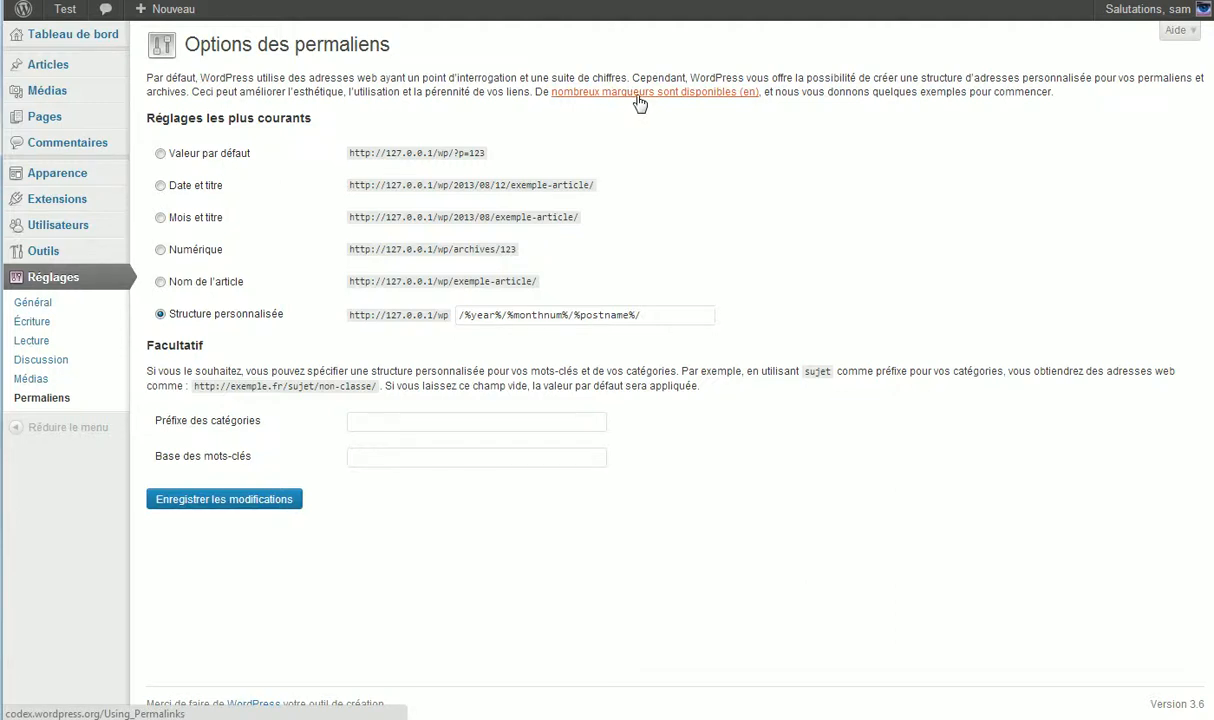
scroll(477, 222, "down", 12)
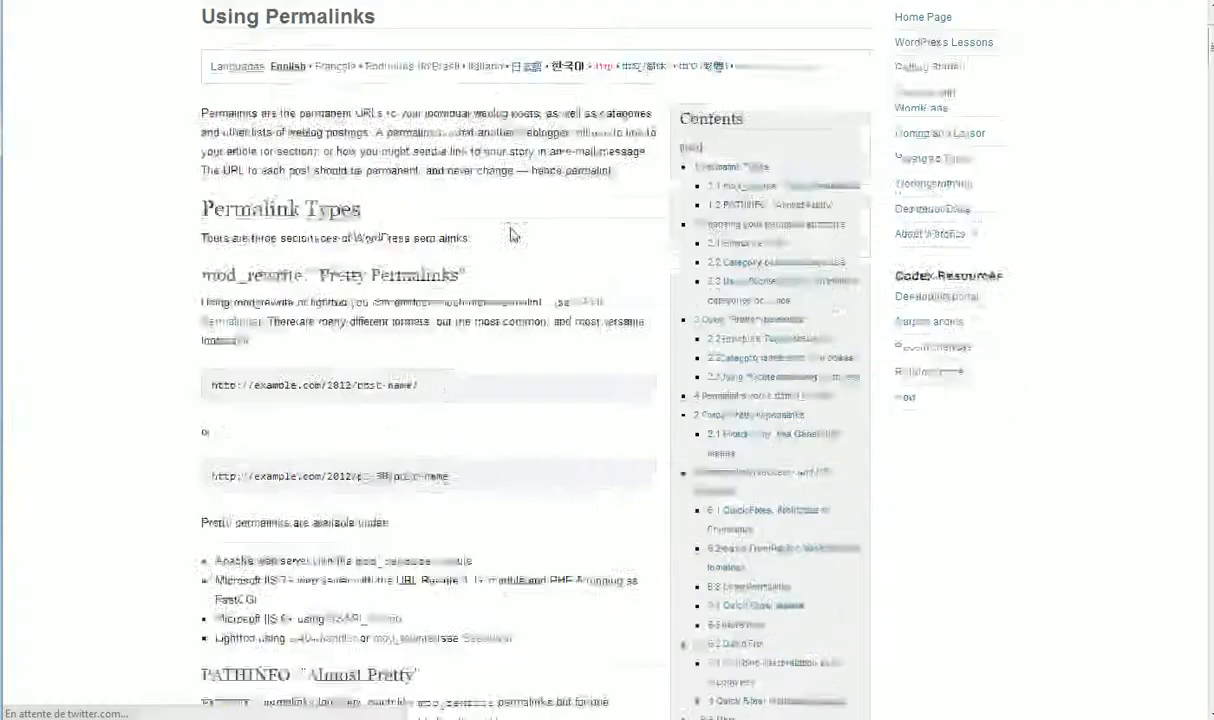
scroll(405, 295, "down", 3)
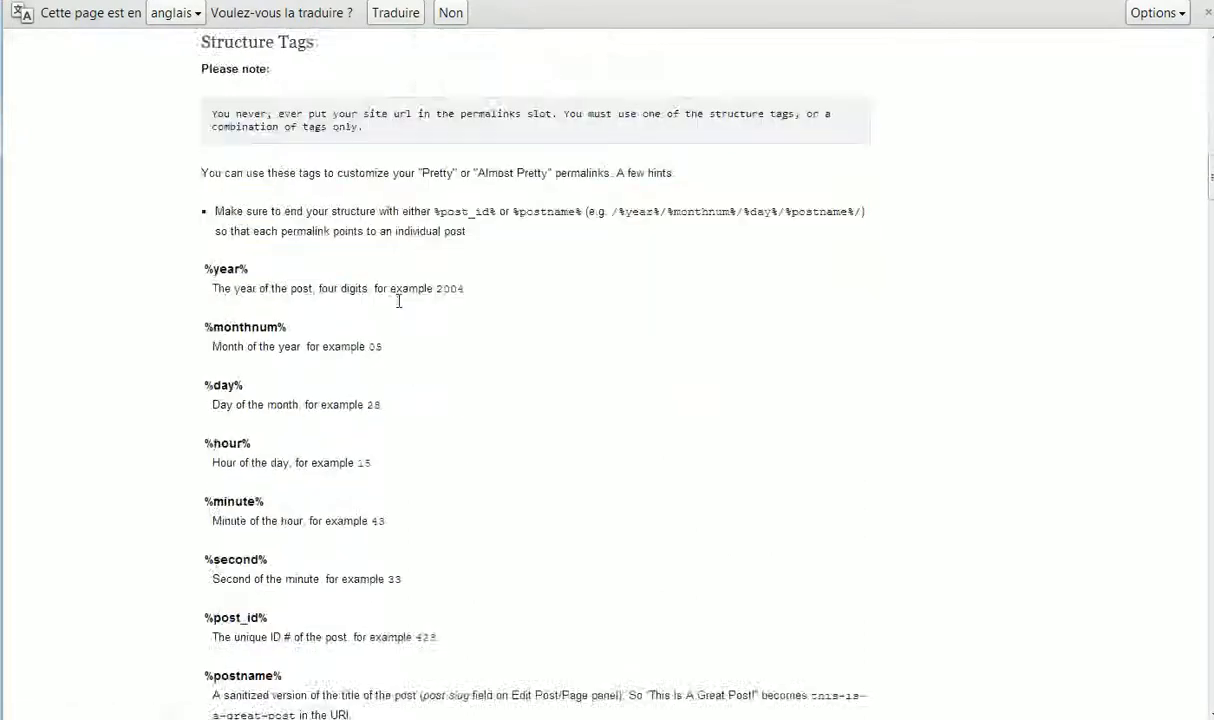
scroll(230, 255, "down", 1)
left_click_drag(179, 90, 327, 412)
left_click(419, 370)
scroll(425, 341, "up", 4)
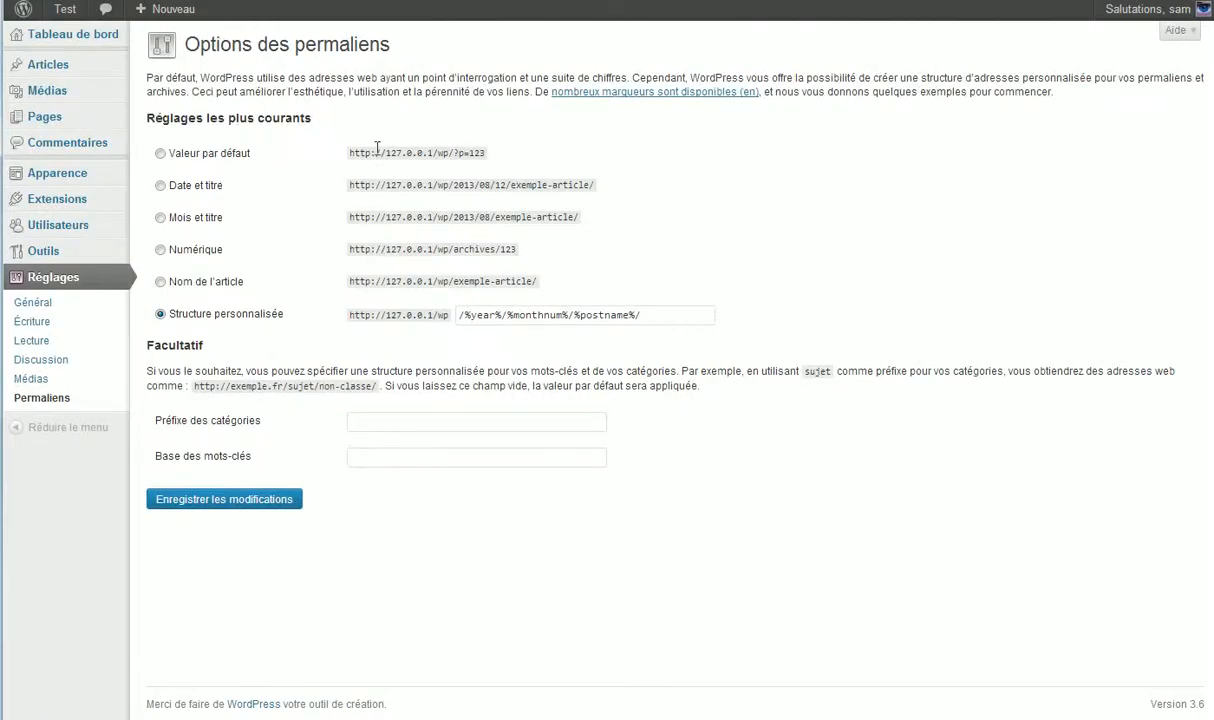
Select the Mois et titre permalink format, and view the site's Les tests category archive
left_click(177, 217)
left_click_drag(454, 284, 546, 283)
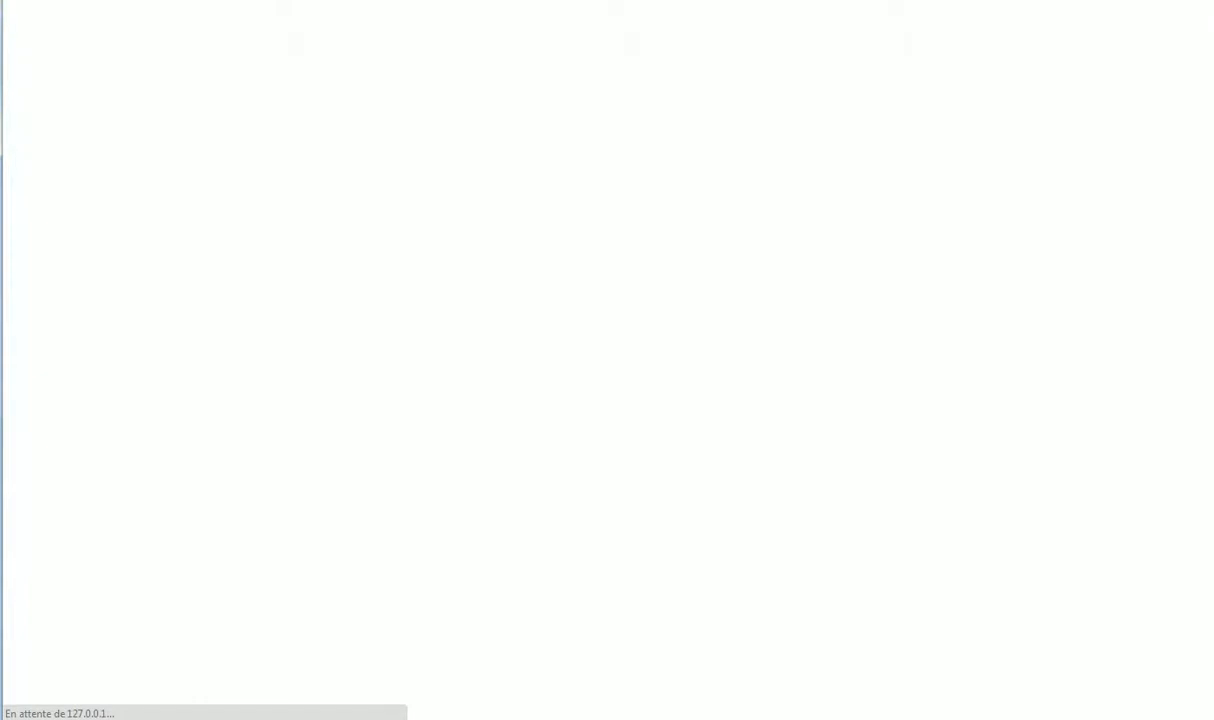
scroll(217, 295, "down", 3)
scroll(434, 173, "up", 2)
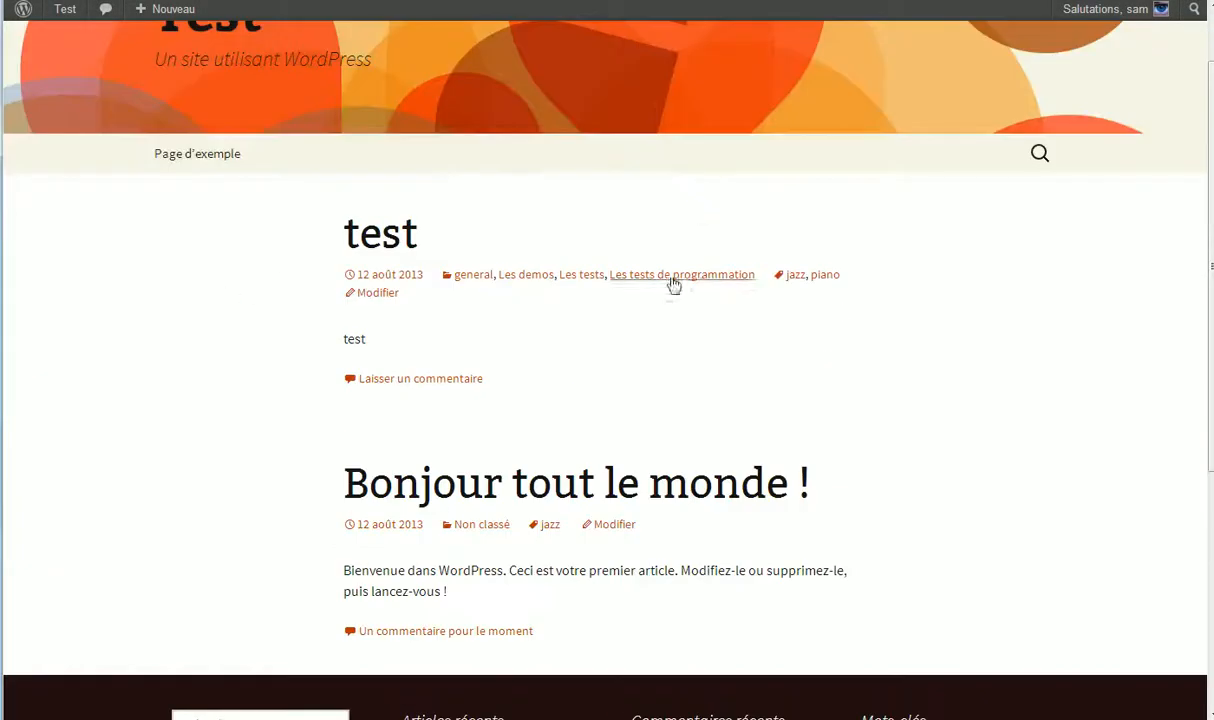
left_click(591, 279)
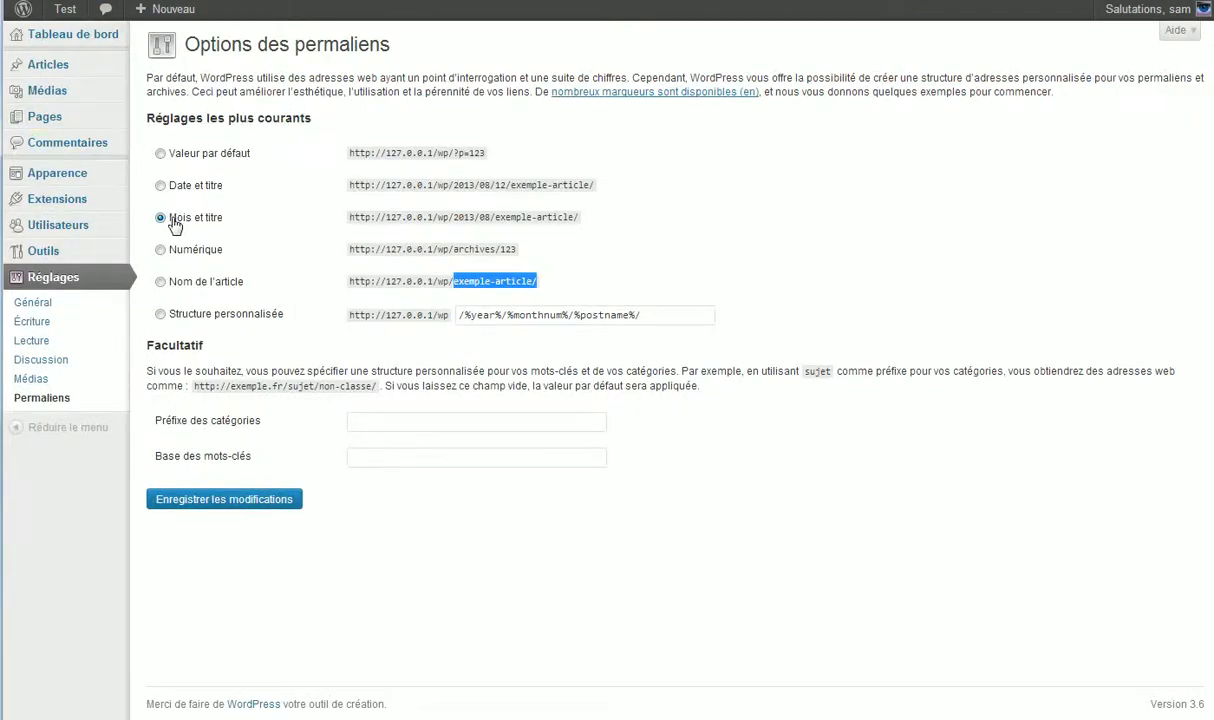
Save Nom de l'article as the permalink structure, and check it on the site by reloading the page and opening the general category
left_click(160, 281)
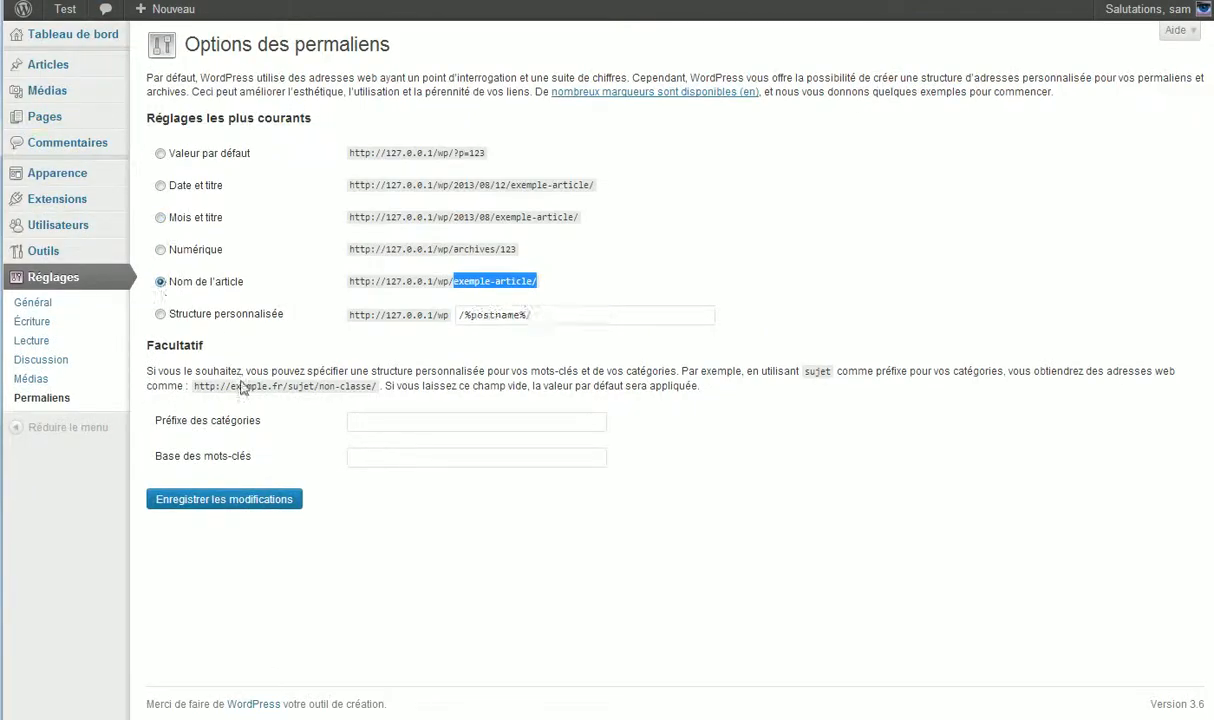
left_click(230, 499)
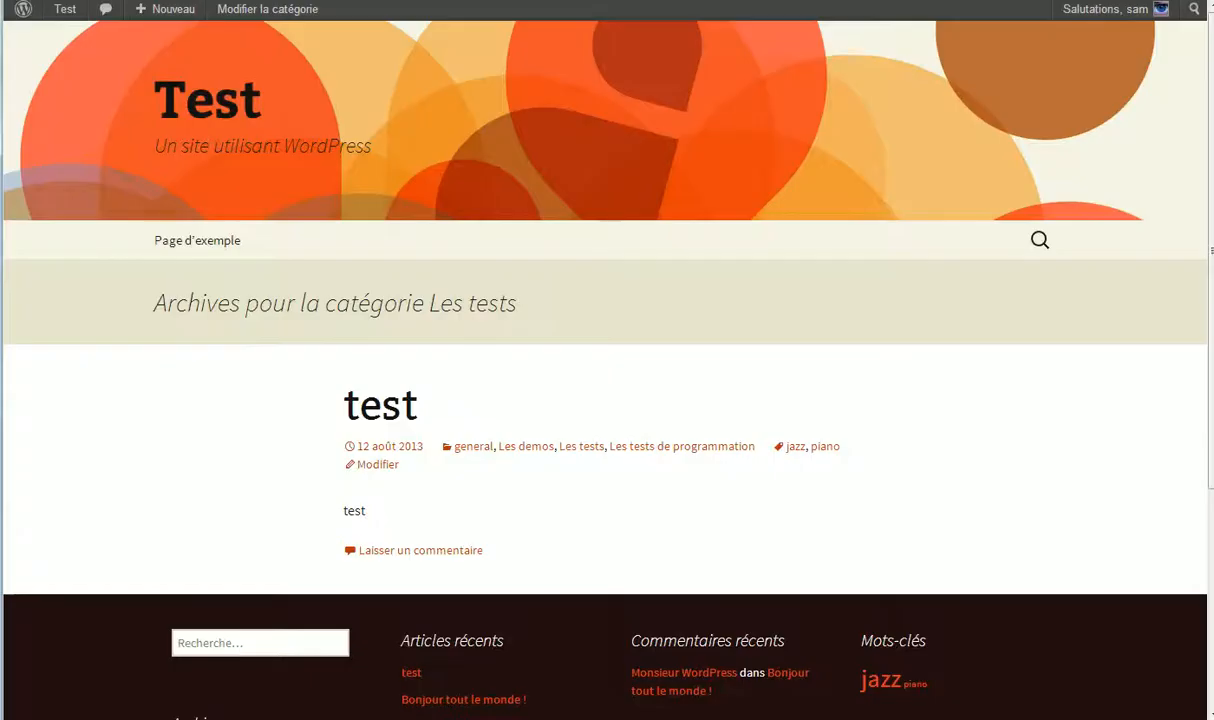
right_click(177, 229)
right_click(141, 410)
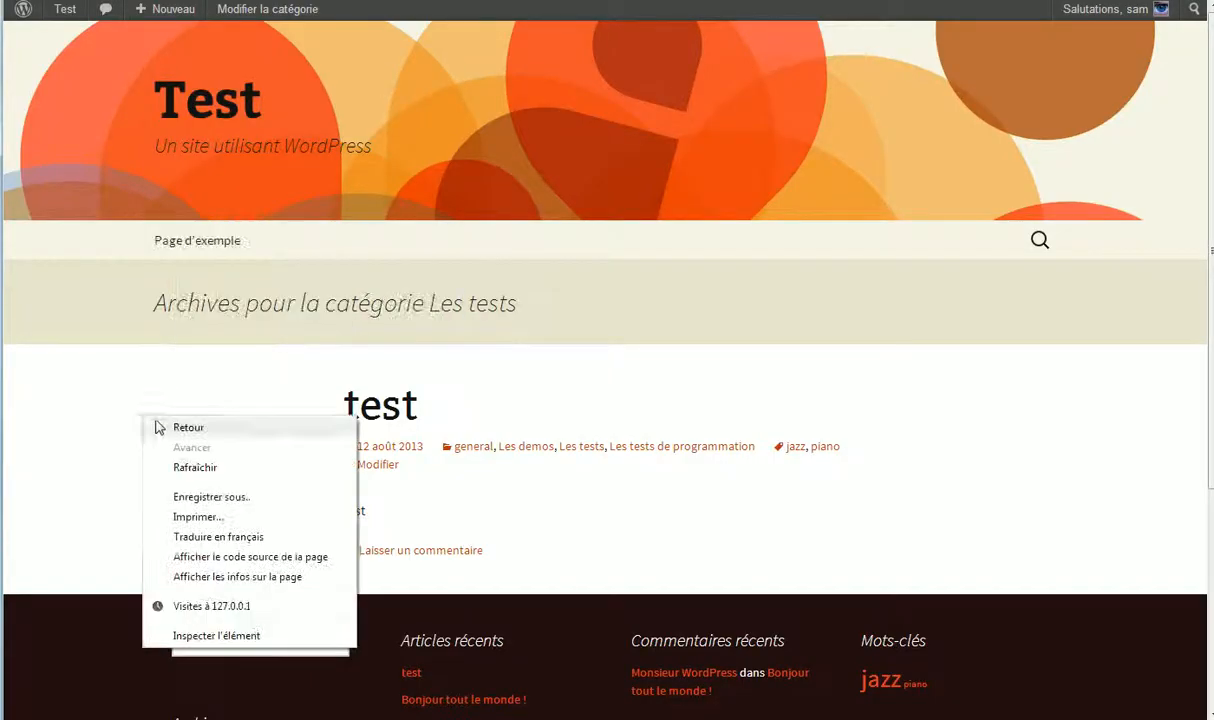
left_click(217, 465)
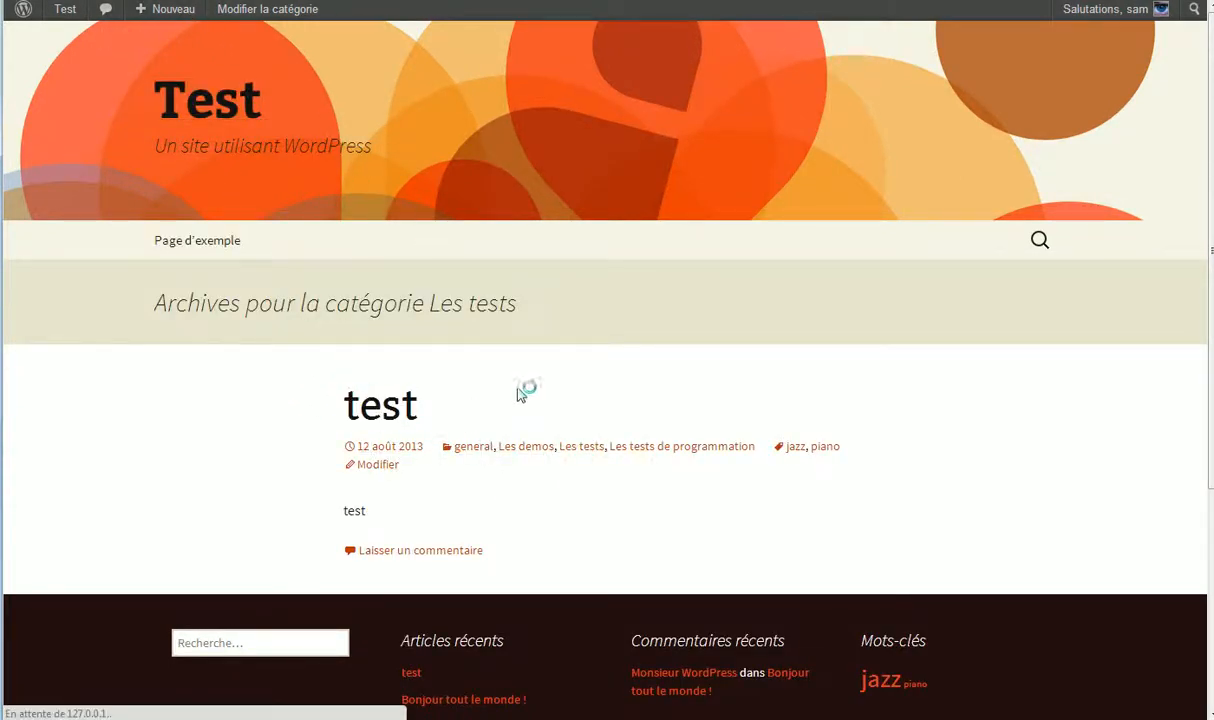
left_click(476, 446)
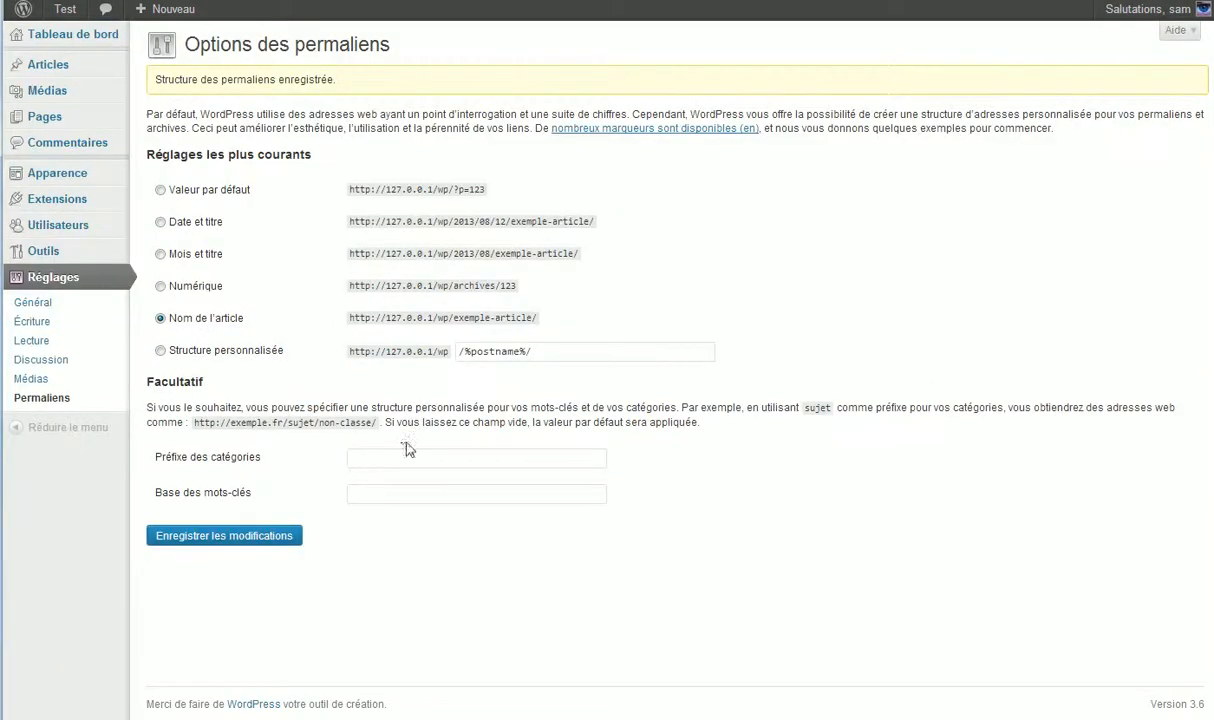
Set the category prefix to categorie and the tag base to mot-cle
left_click(405, 456)
type("cate")
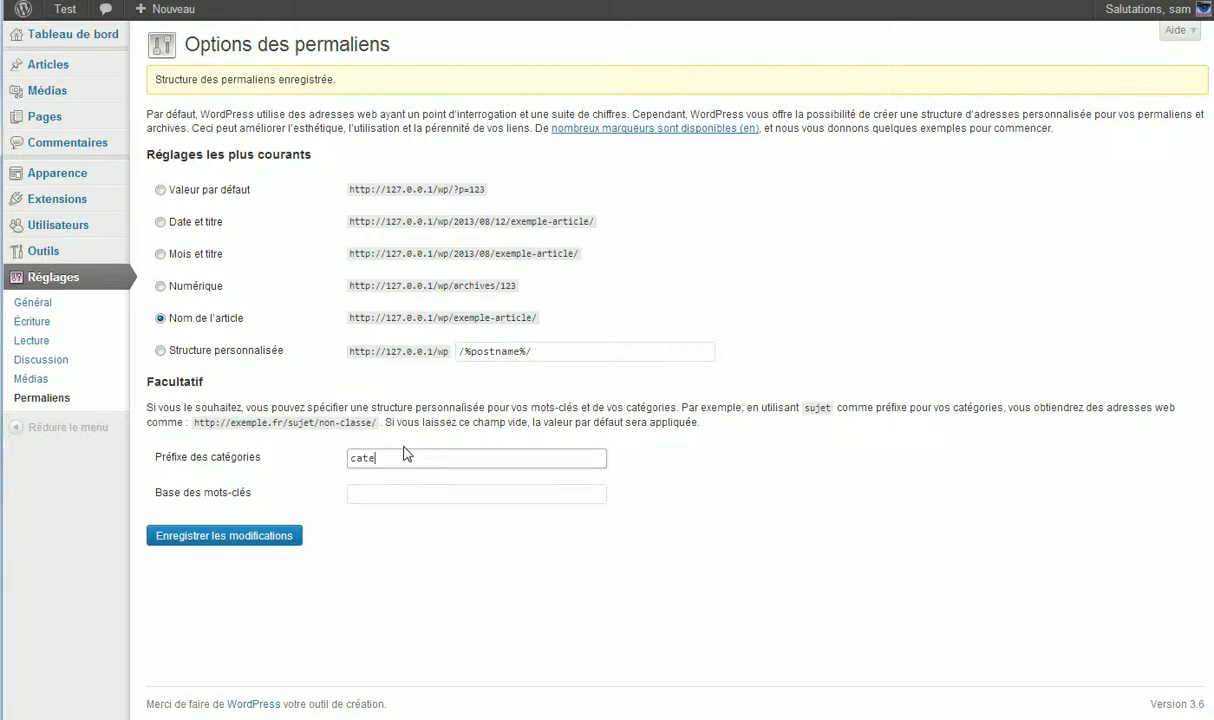
type("gorie")
left_click(407, 492)
type("mots")
key("BackSpace")
type("-clef")
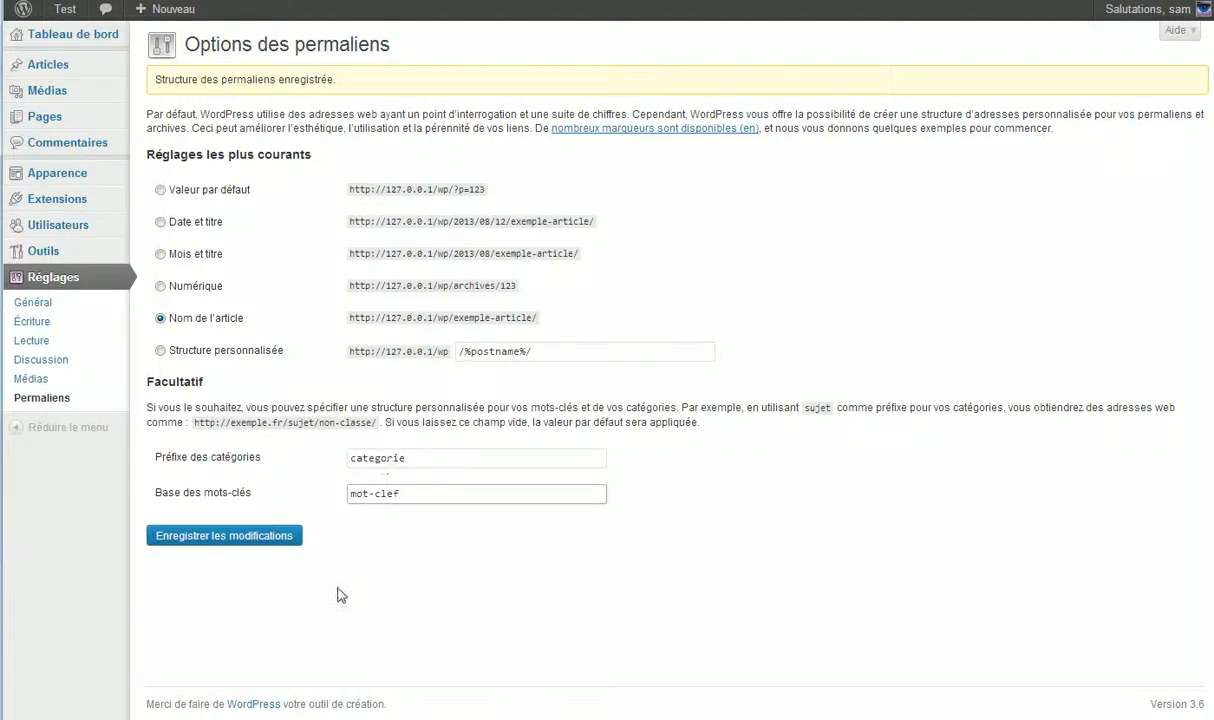
key("BackSpace")
Switch the permalink format to Structure personnalisée with the /%postname%/ tag
left_click(555, 355)
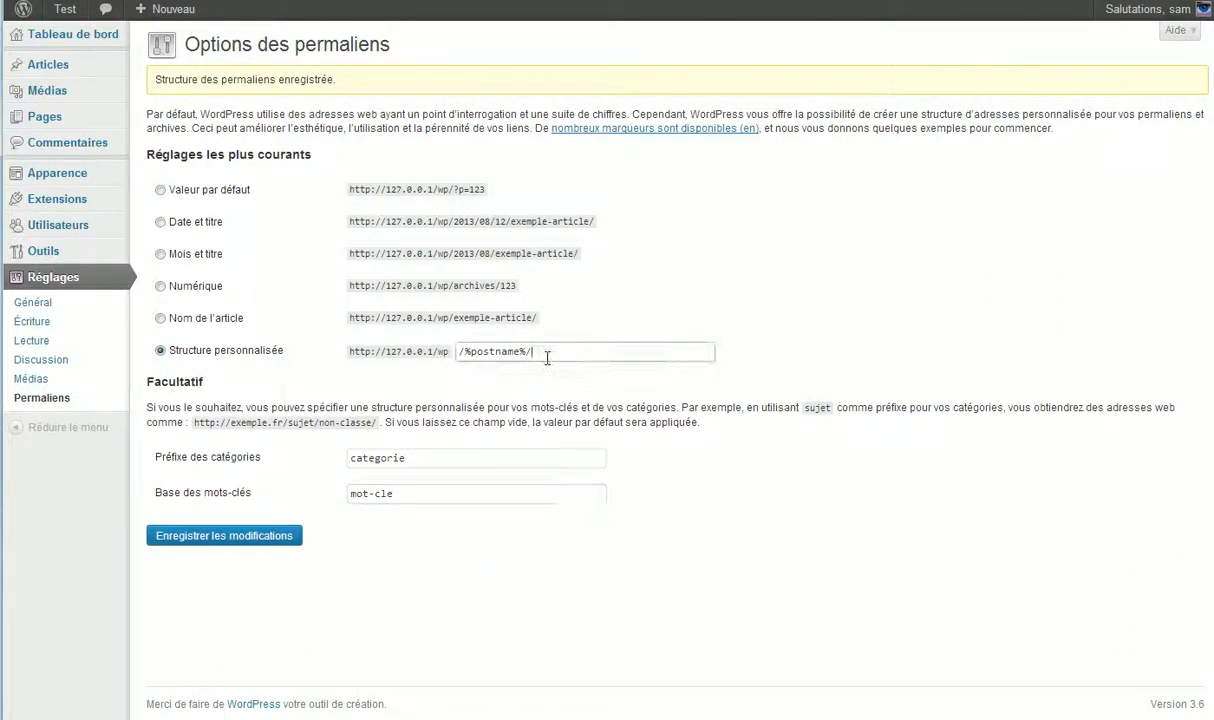
left_click(573, 352)
left_click(812, 347)
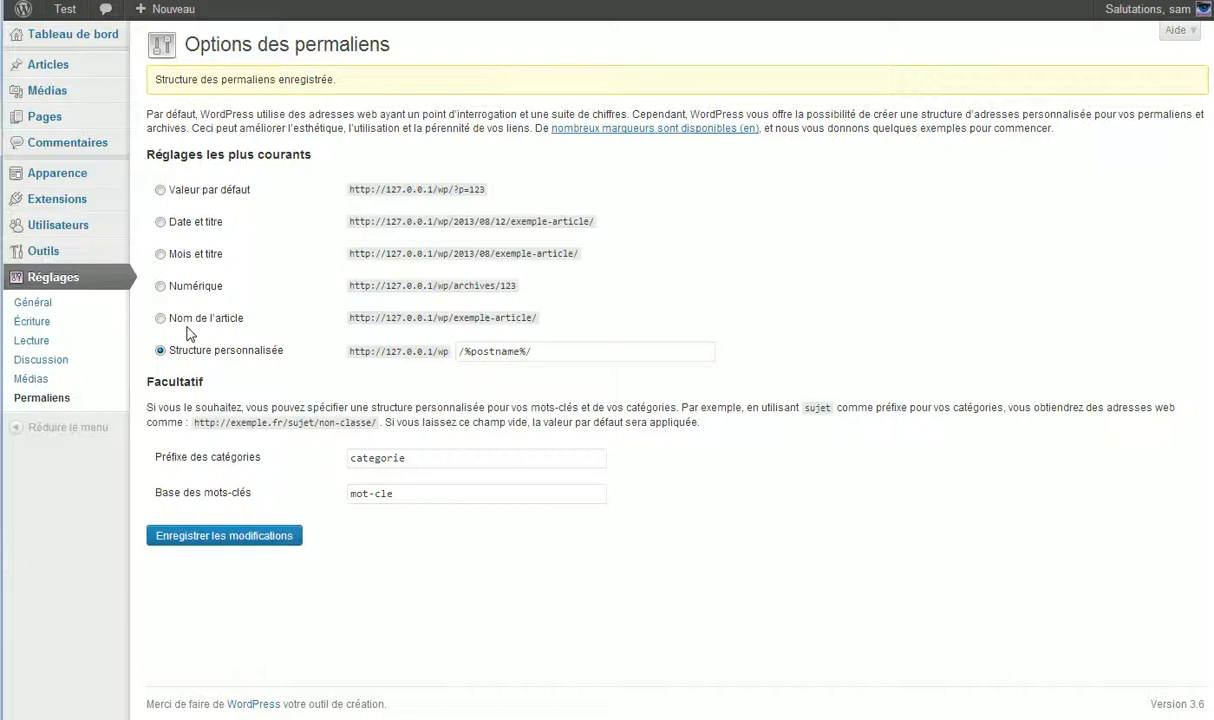
mouse_move(63, 177)
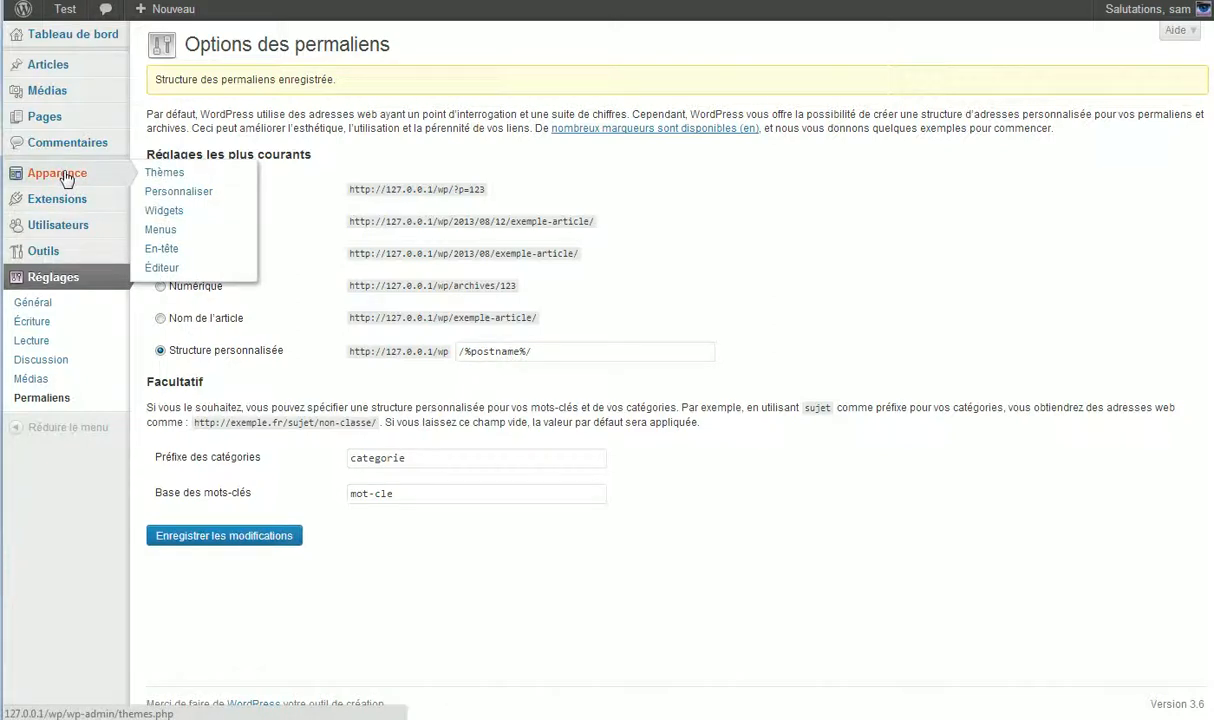